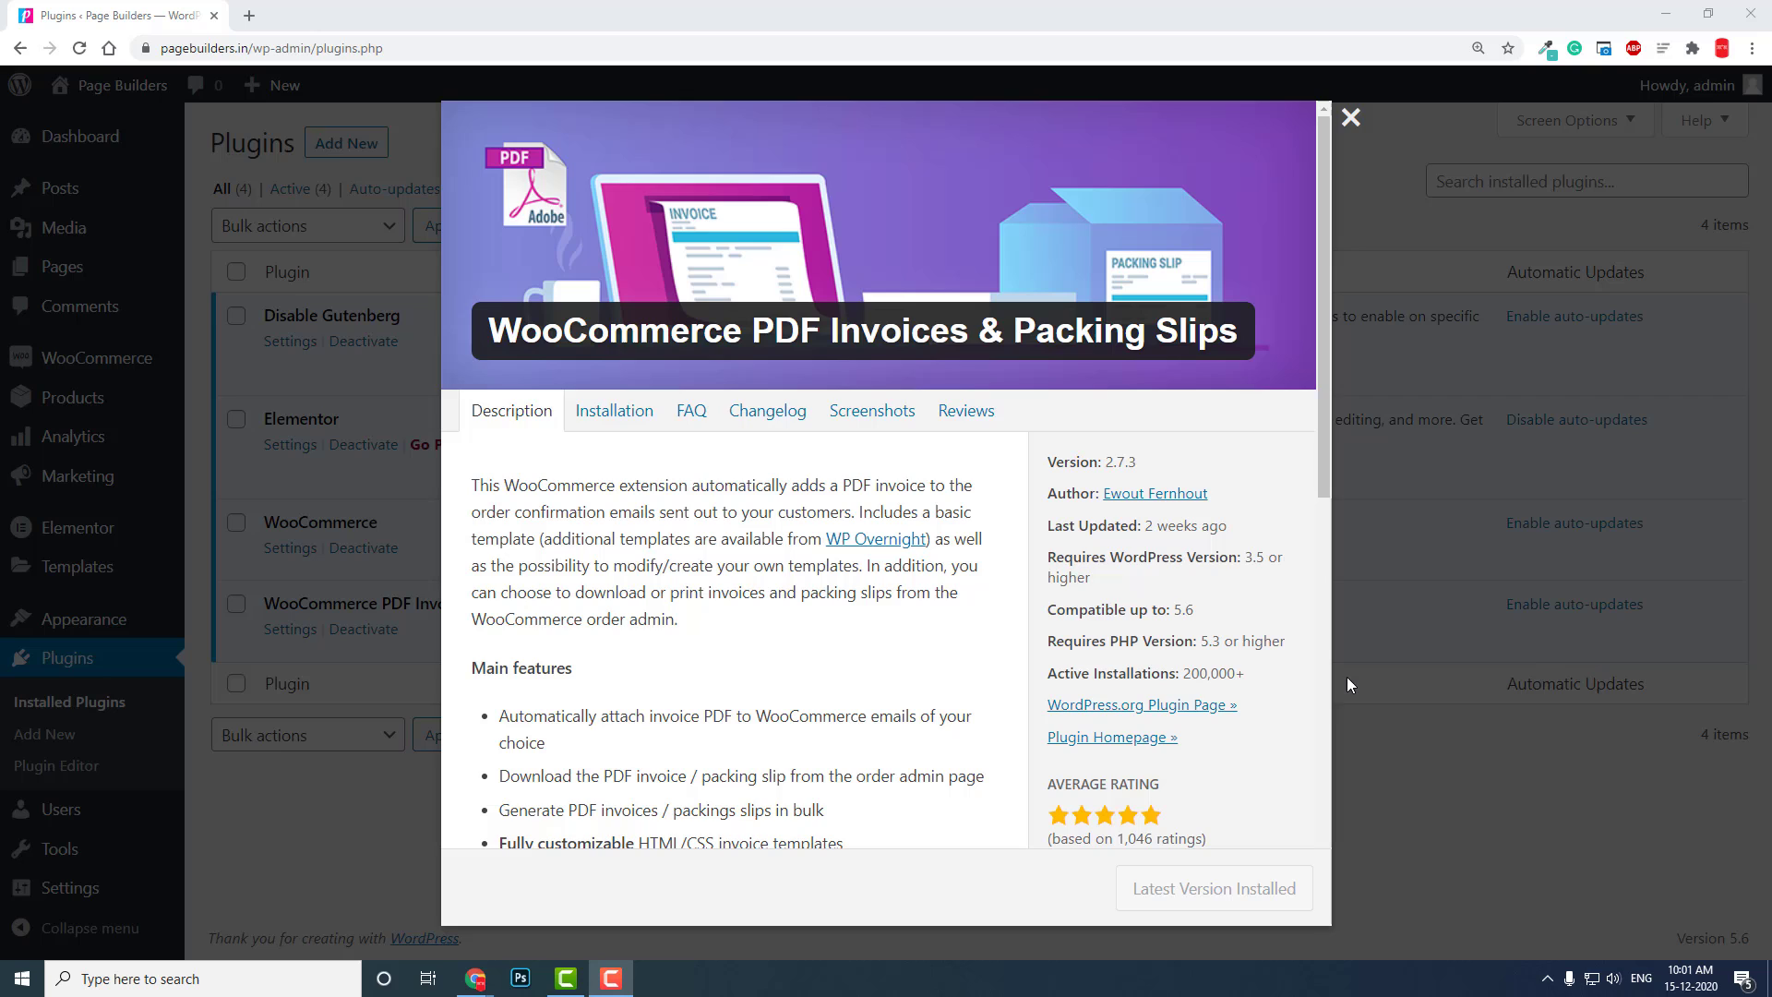
Step: Scroll through the plugin details to read its features, such as bulk invoice generation and customizable templates
{"action": "scroll", "coordinate": [1158, 631], "scroll_direction": "down", "scroll_amount": 2}
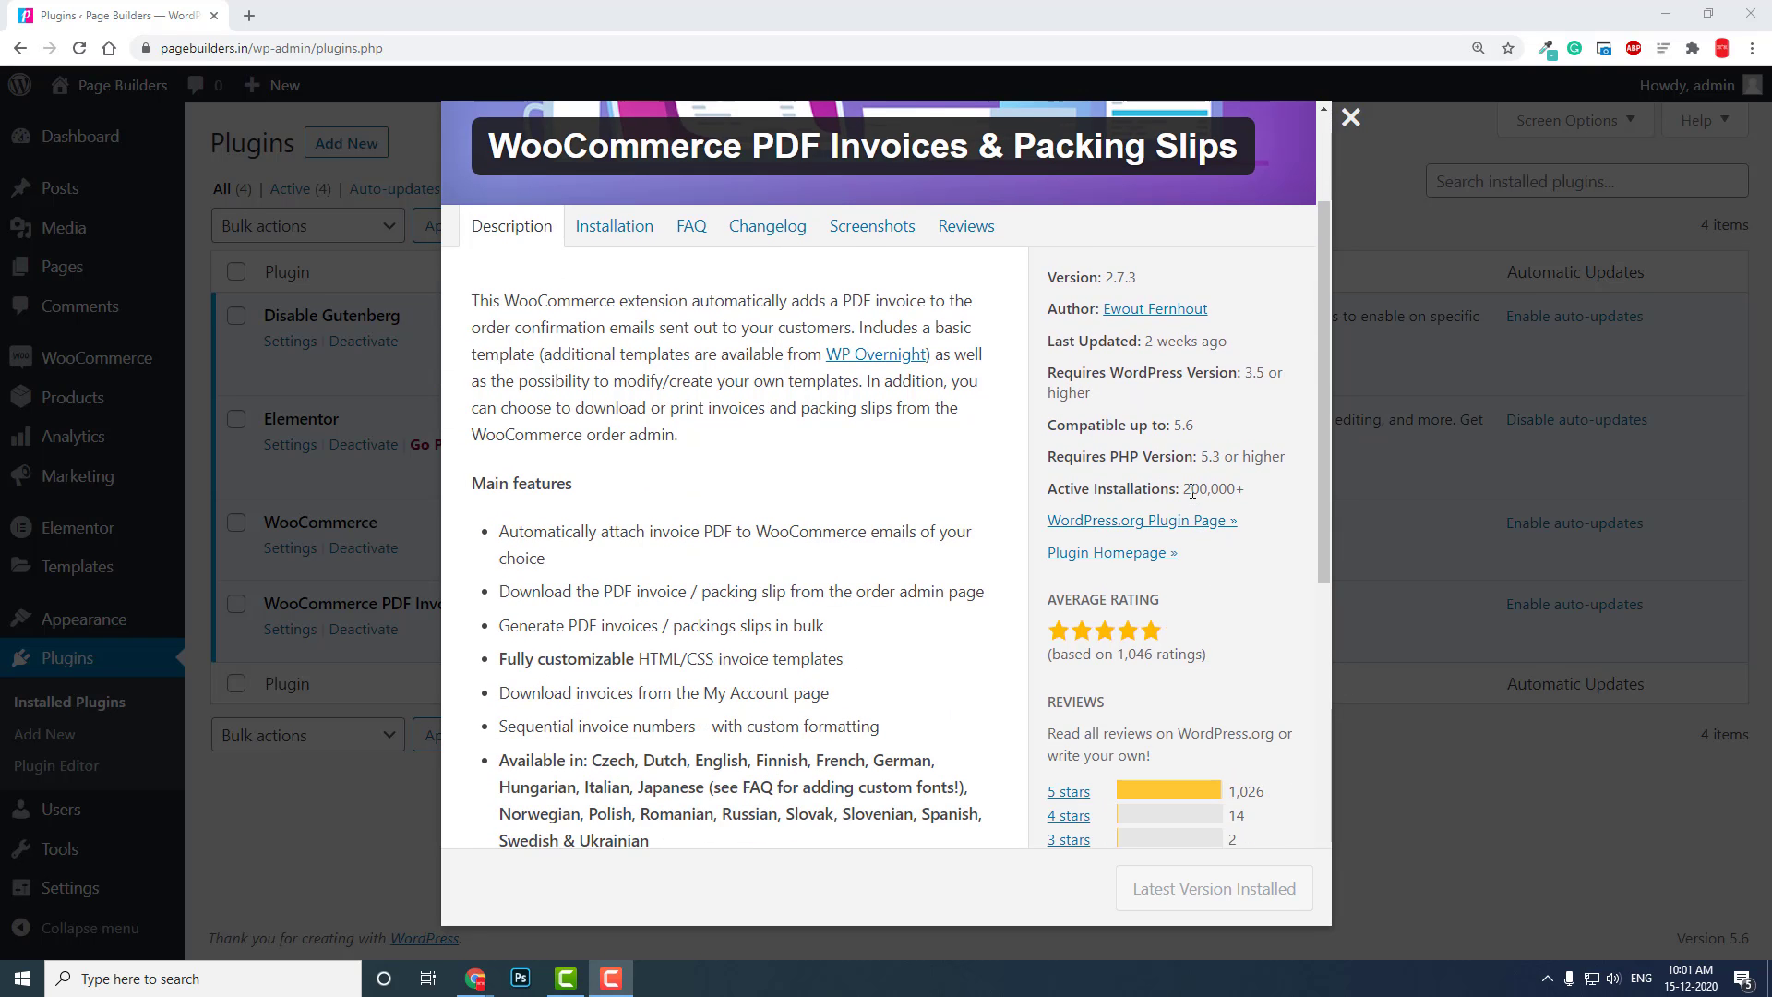
{"action": "scroll", "coordinate": [1195, 503], "scroll_direction": "down", "scroll_amount": 1}
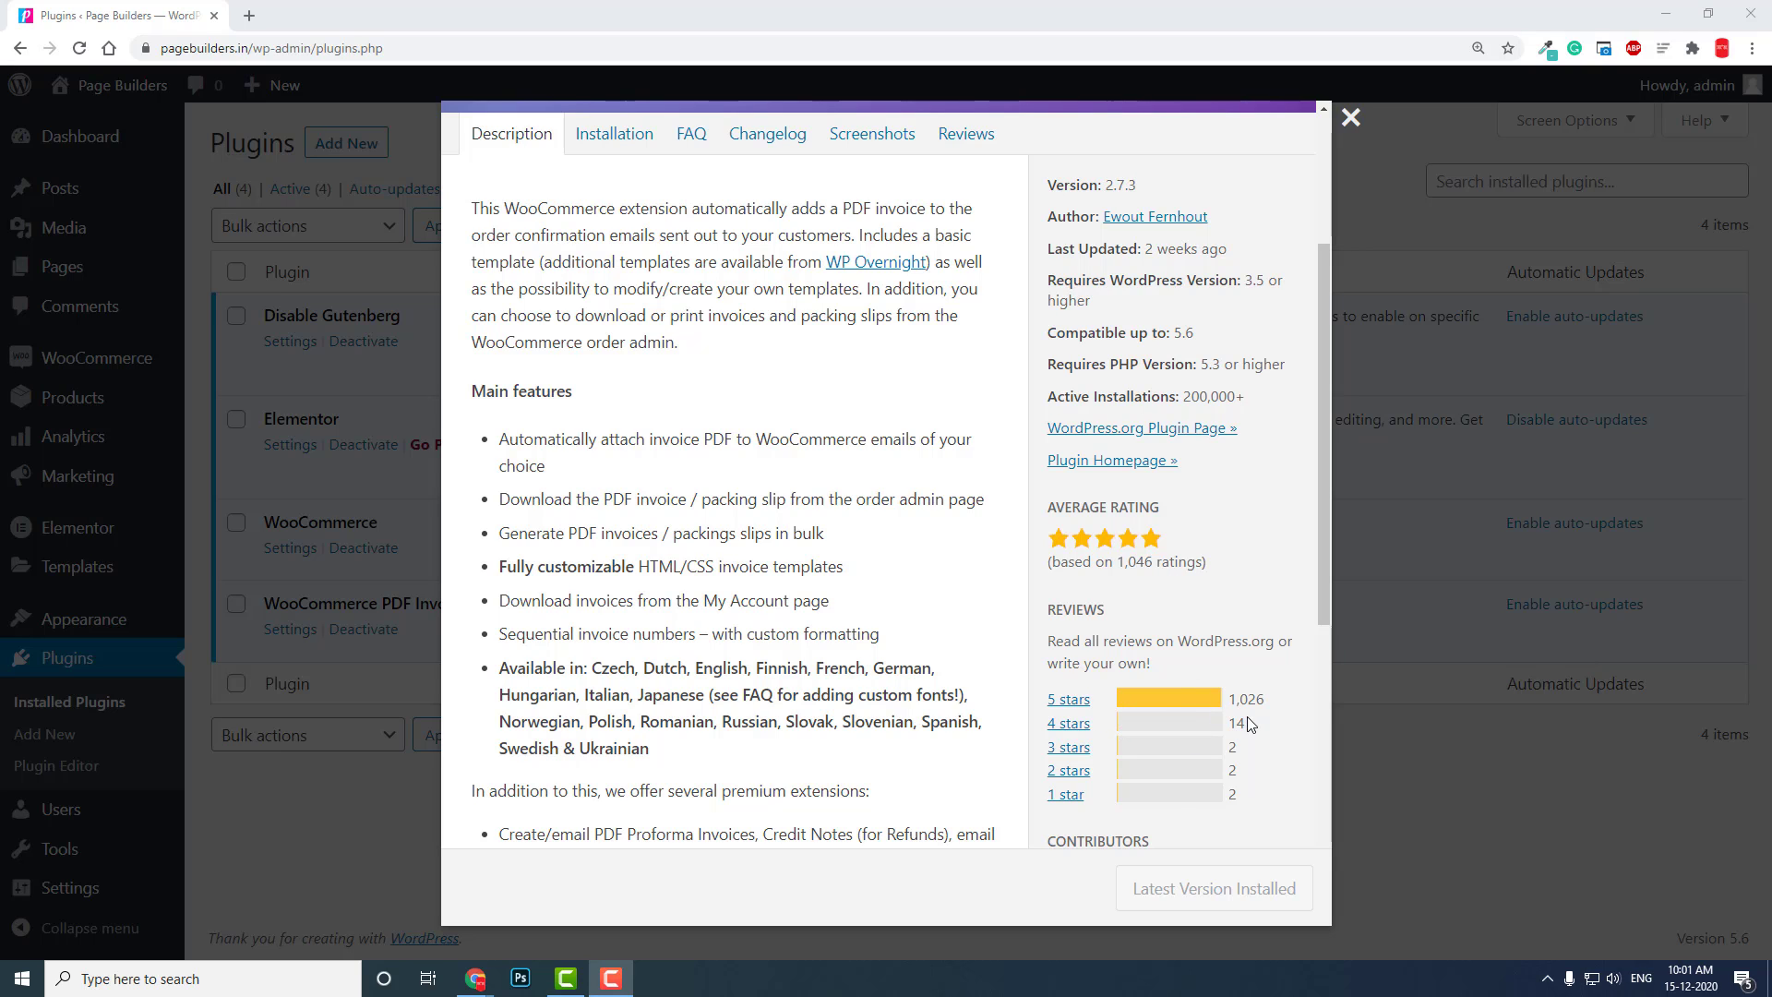
{"action": "scroll", "coordinate": [1247, 723], "scroll_direction": "down", "scroll_amount": 2}
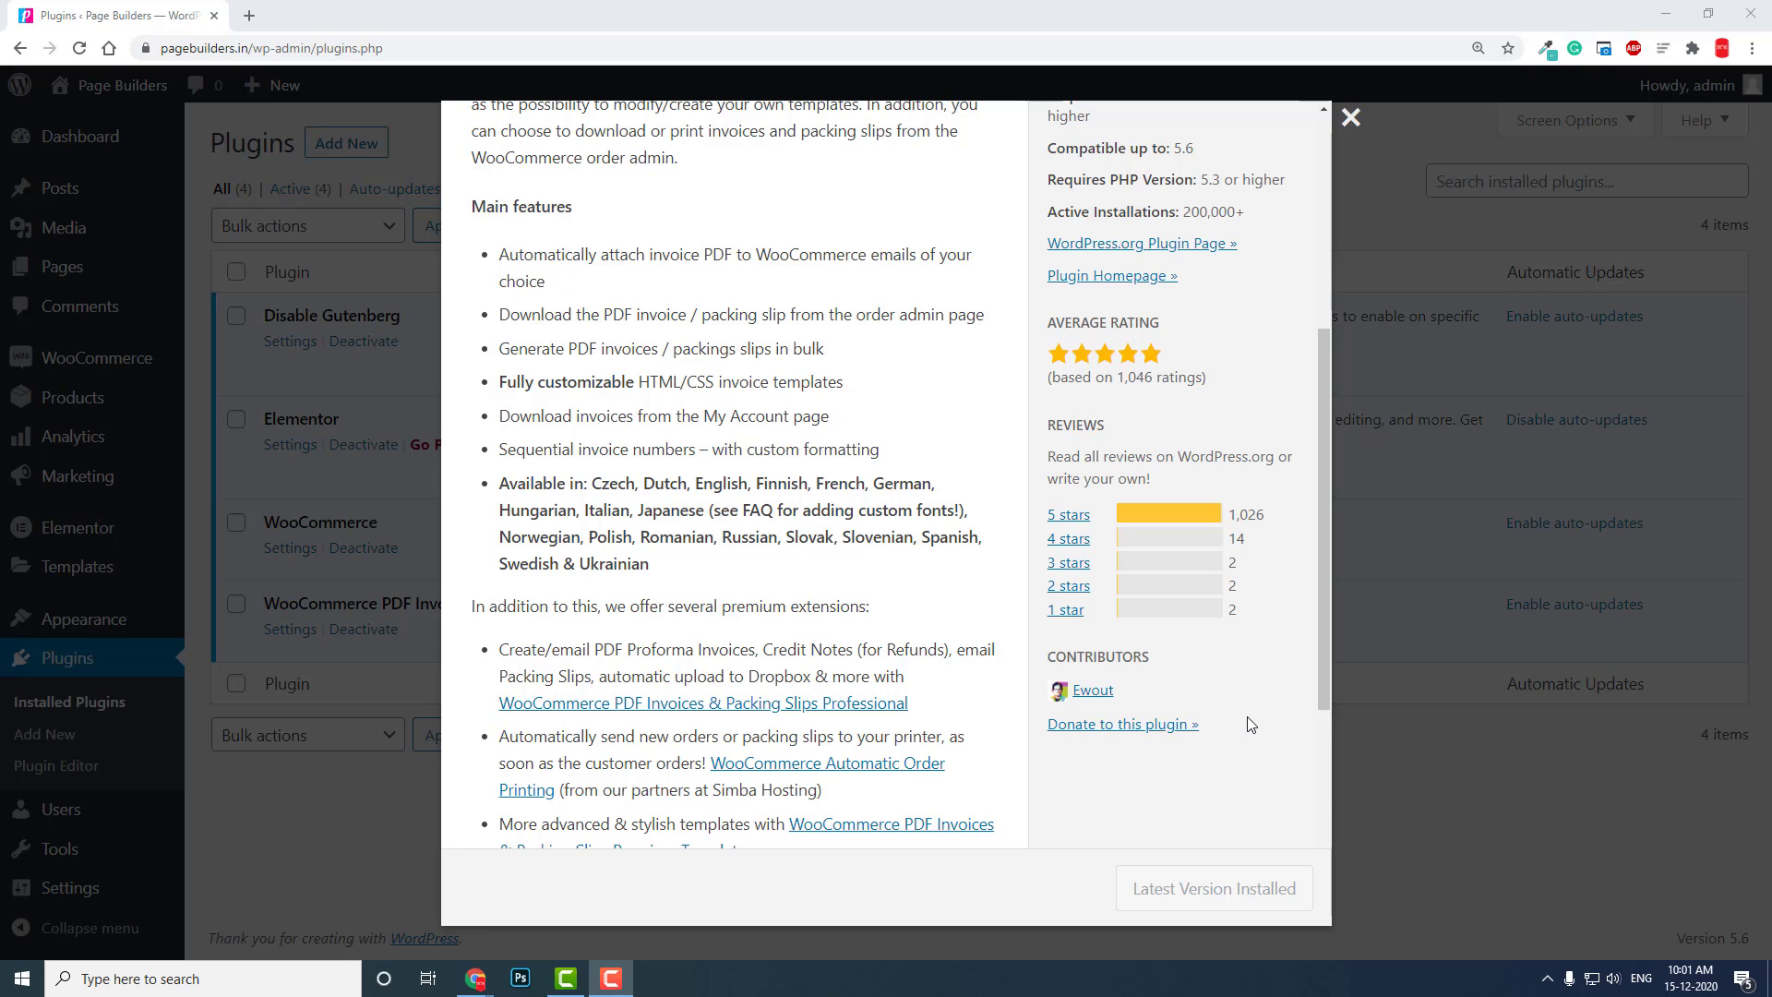
{"action": "scroll", "coordinate": [756, 466], "scroll_direction": "up", "scroll_amount": 1}
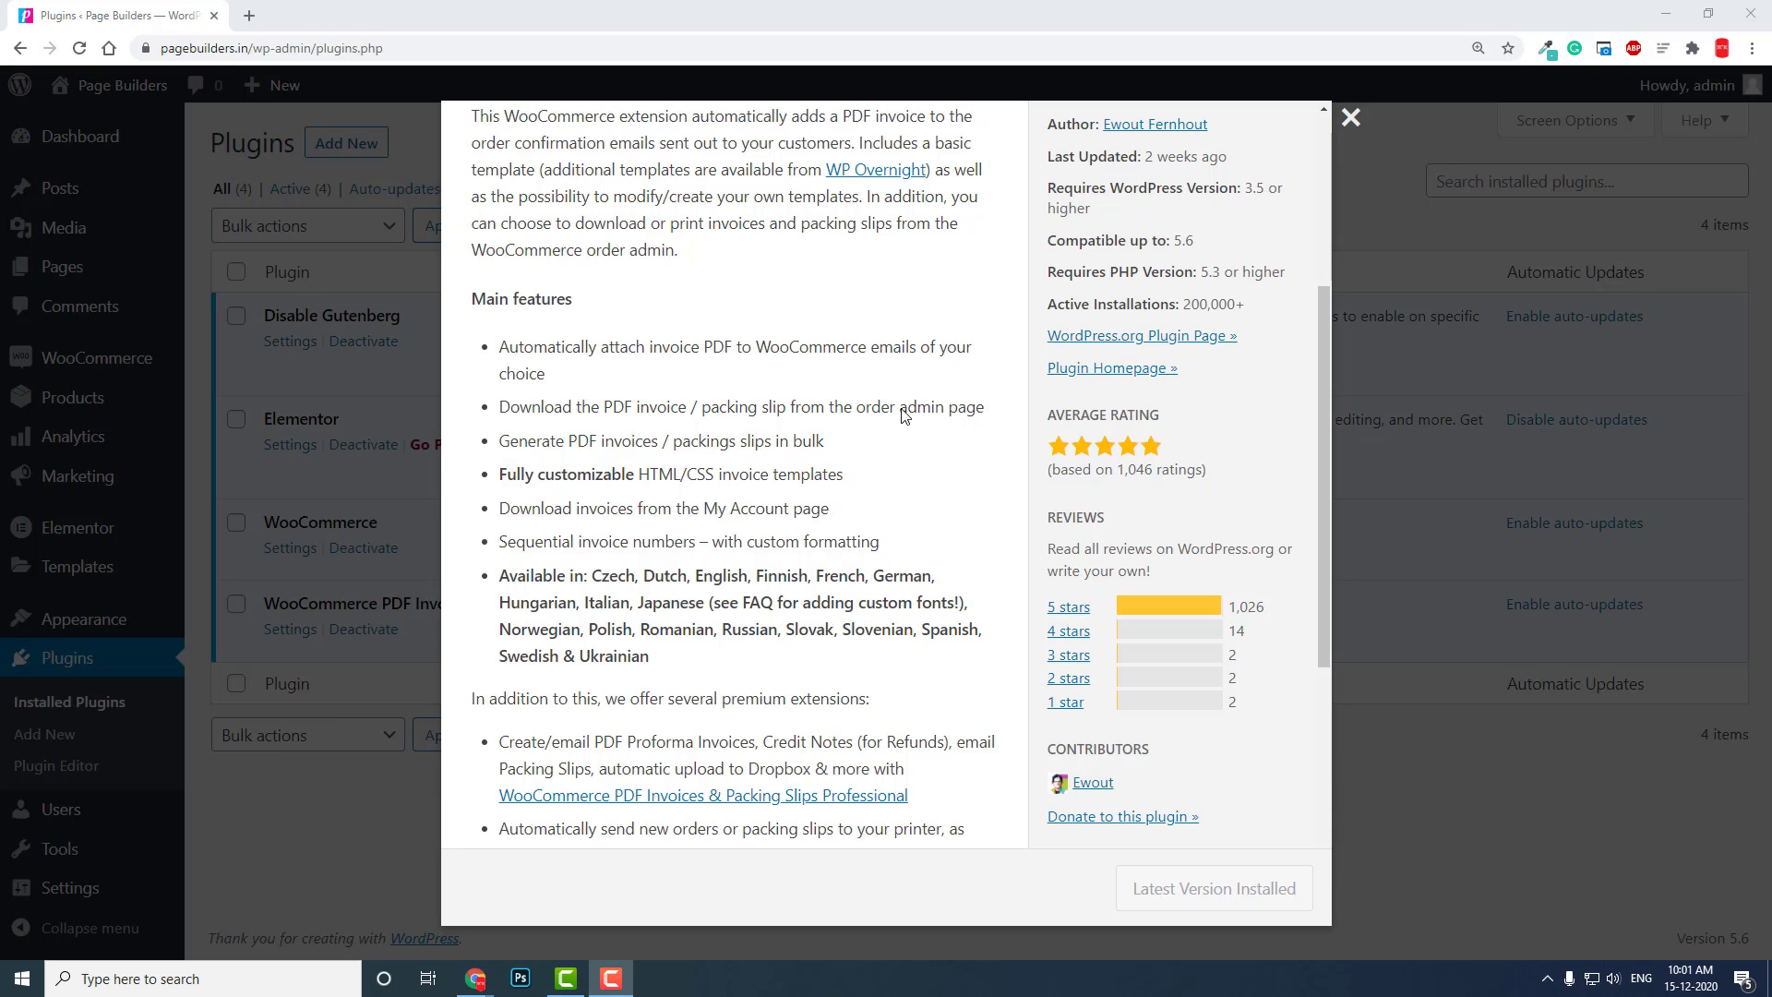
Step: Close the plugin details window and go to the PDF Invoices plugin's Settings page
{"action": "left_click", "coordinate": [1349, 118]}
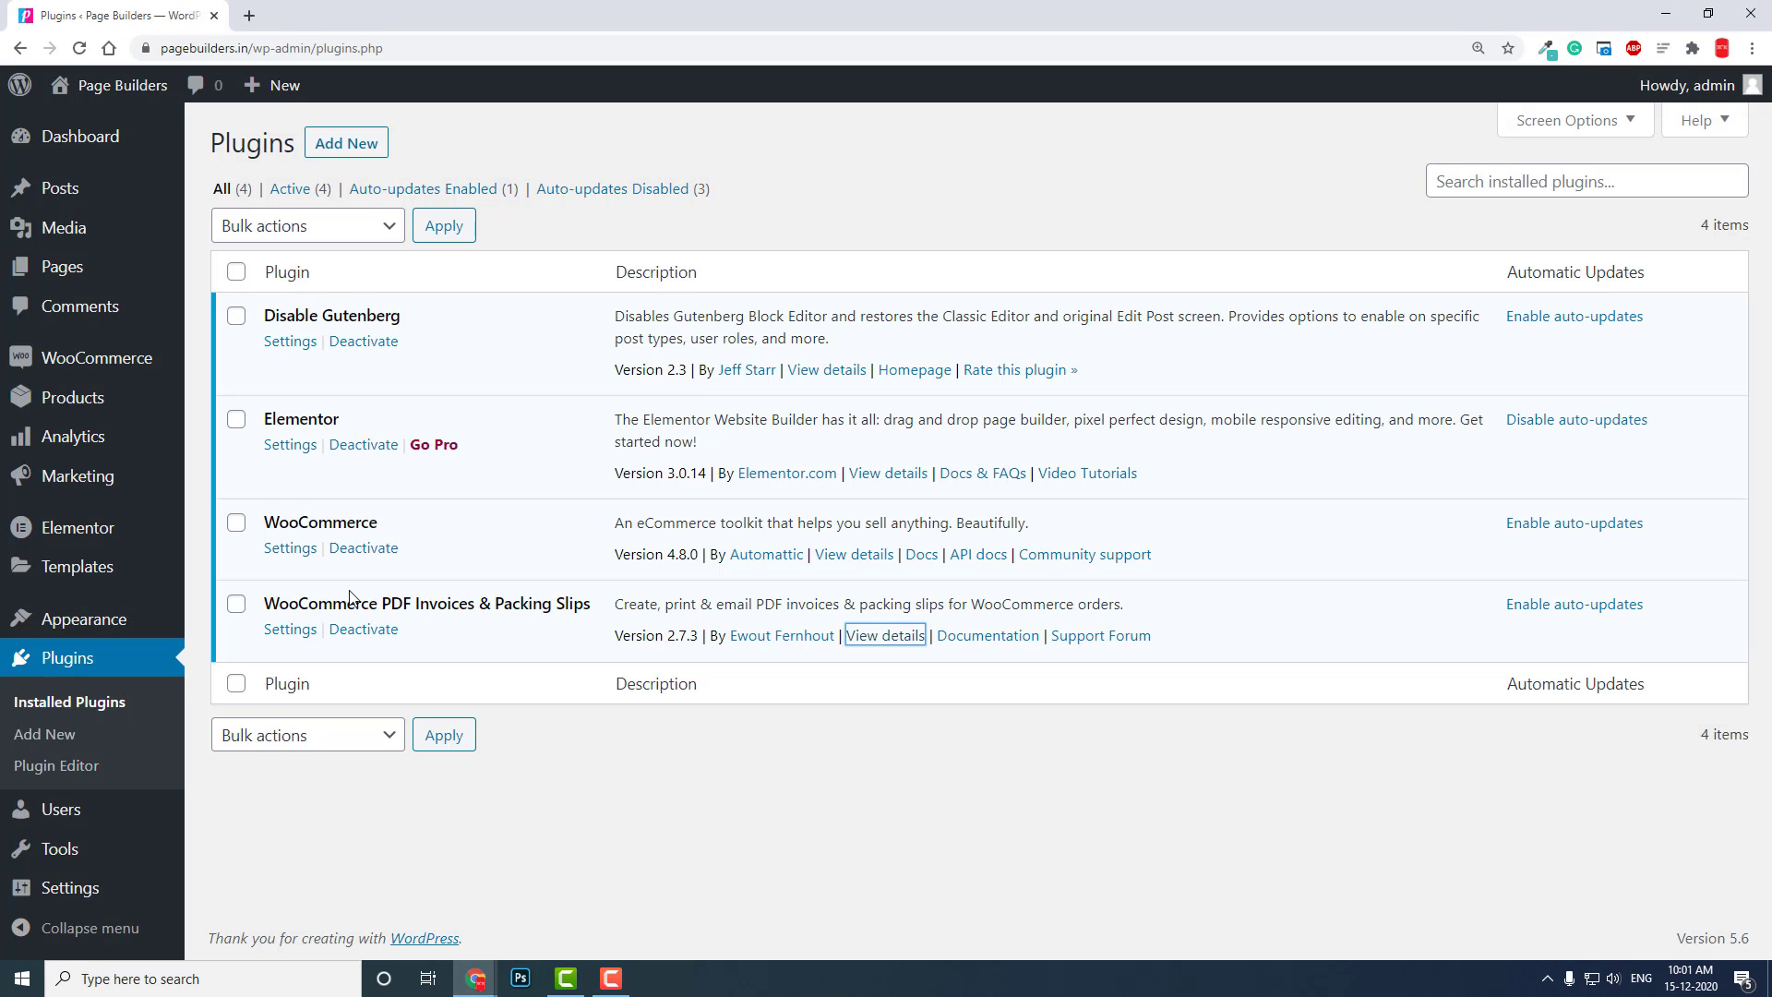
{"action": "left_click", "coordinate": [292, 632]}
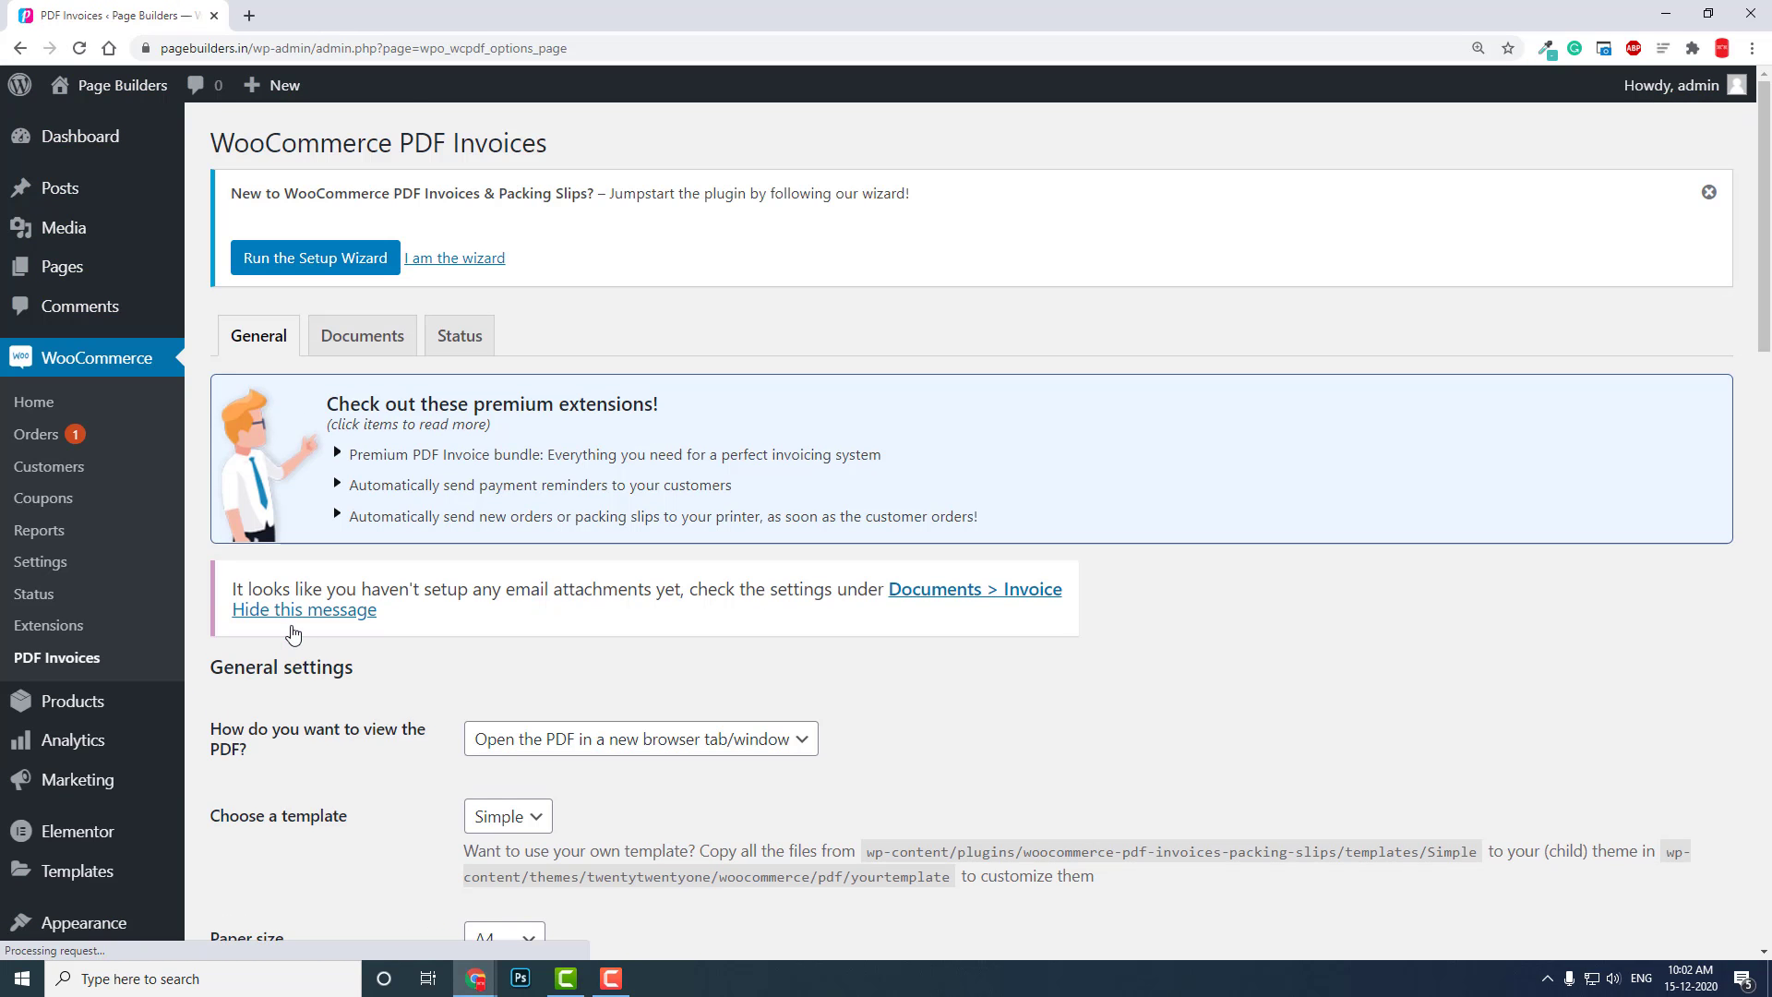
{"action": "scroll", "coordinate": [618, 457], "scroll_direction": "down", "scroll_amount": 2}
{"action": "scroll", "coordinate": [618, 457], "scroll_direction": "up", "scroll_amount": 2}
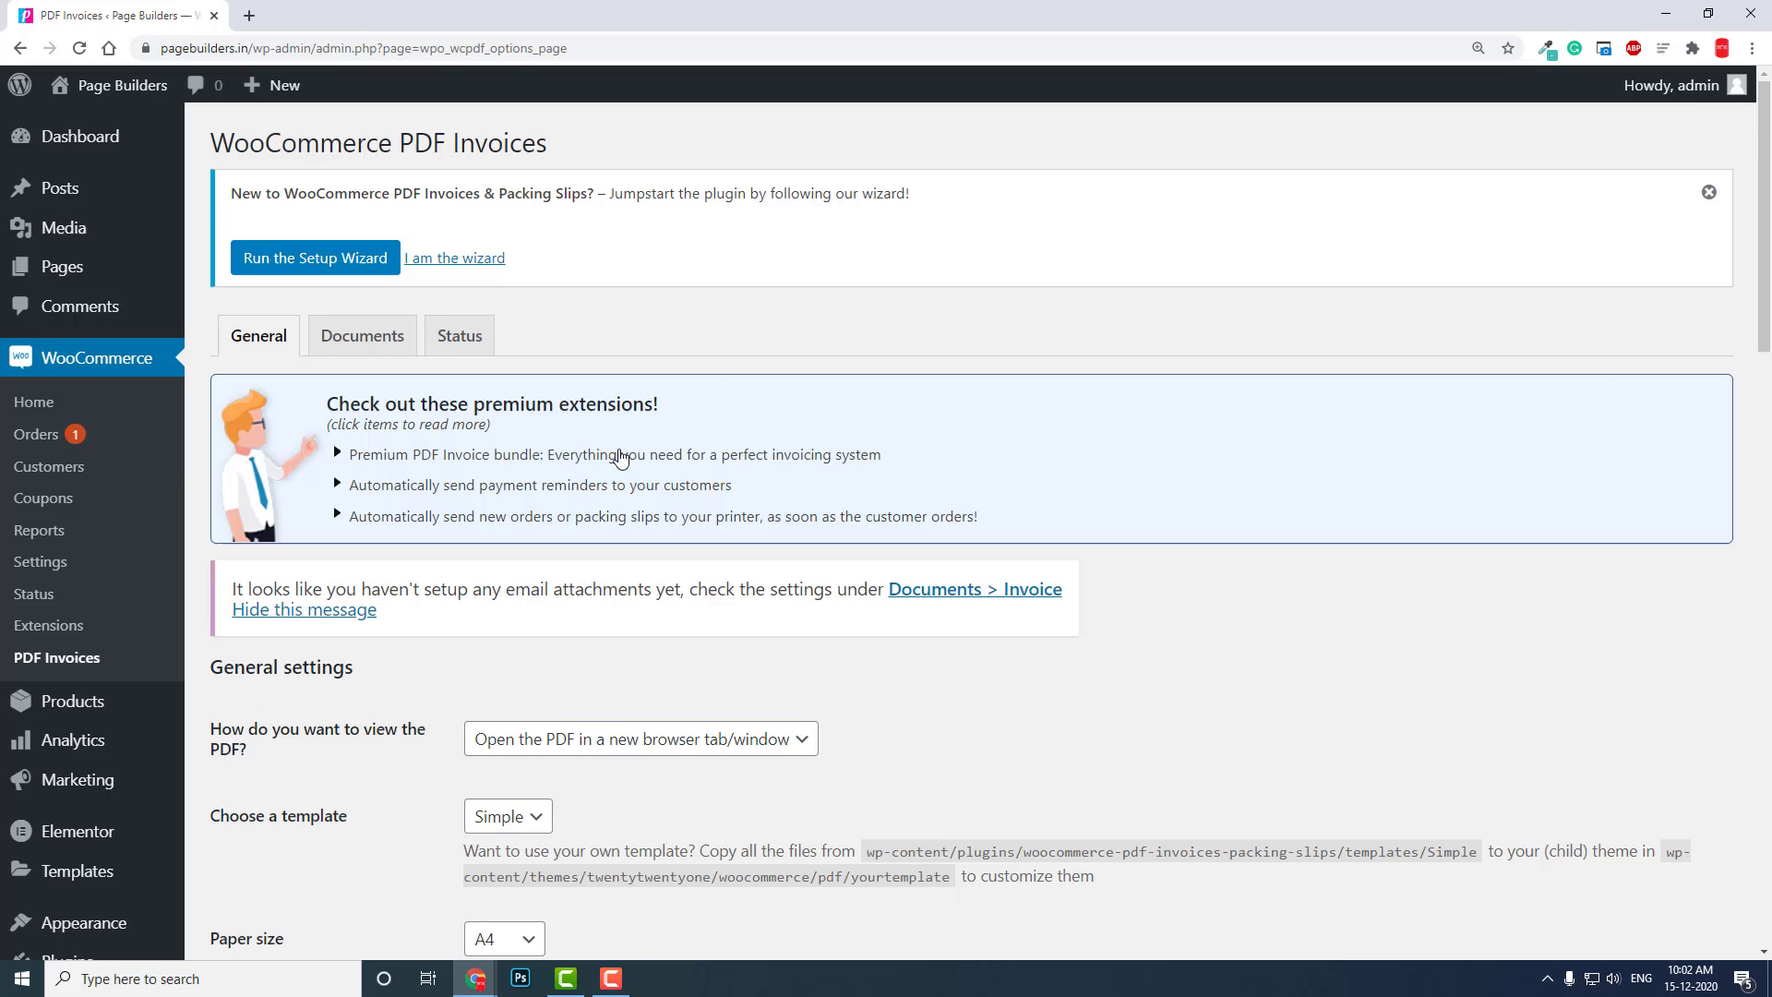
{"action": "scroll", "coordinate": [618, 457], "scroll_direction": "down", "scroll_amount": 3}
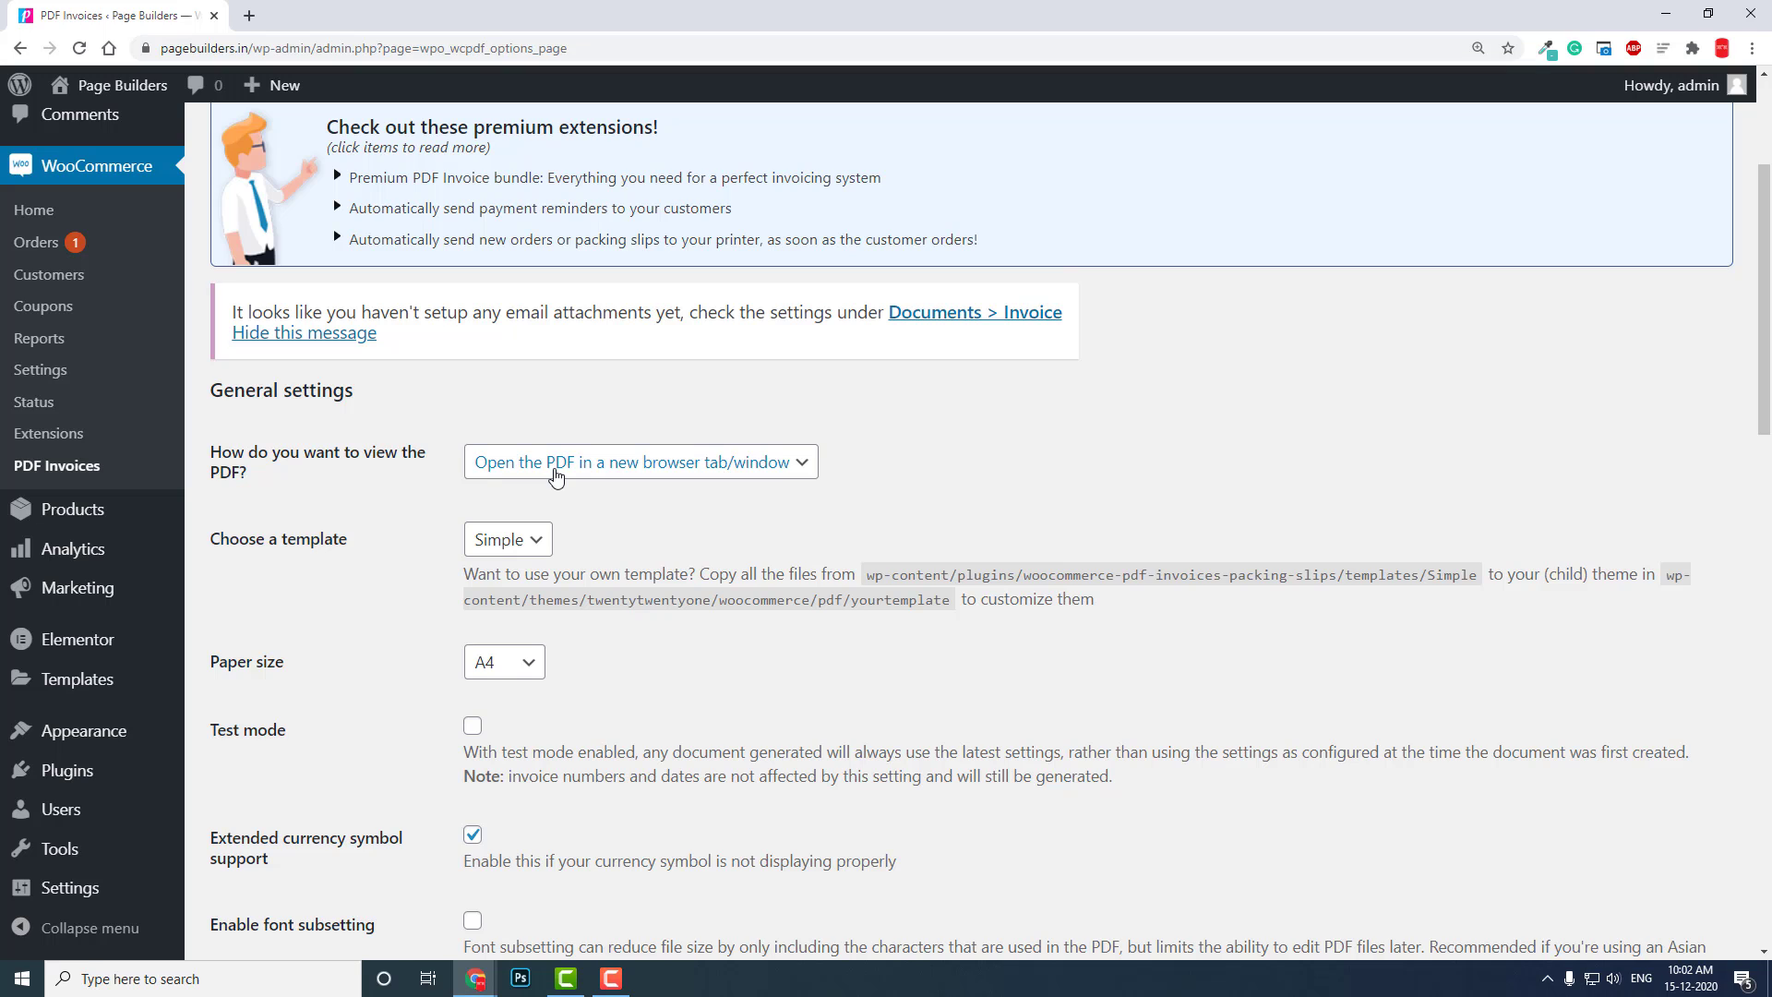
Step: Review the PDF view and template options, leaving new-tab viewing and the Simple template unchanged
{"action": "left_click", "coordinate": [555, 466]}
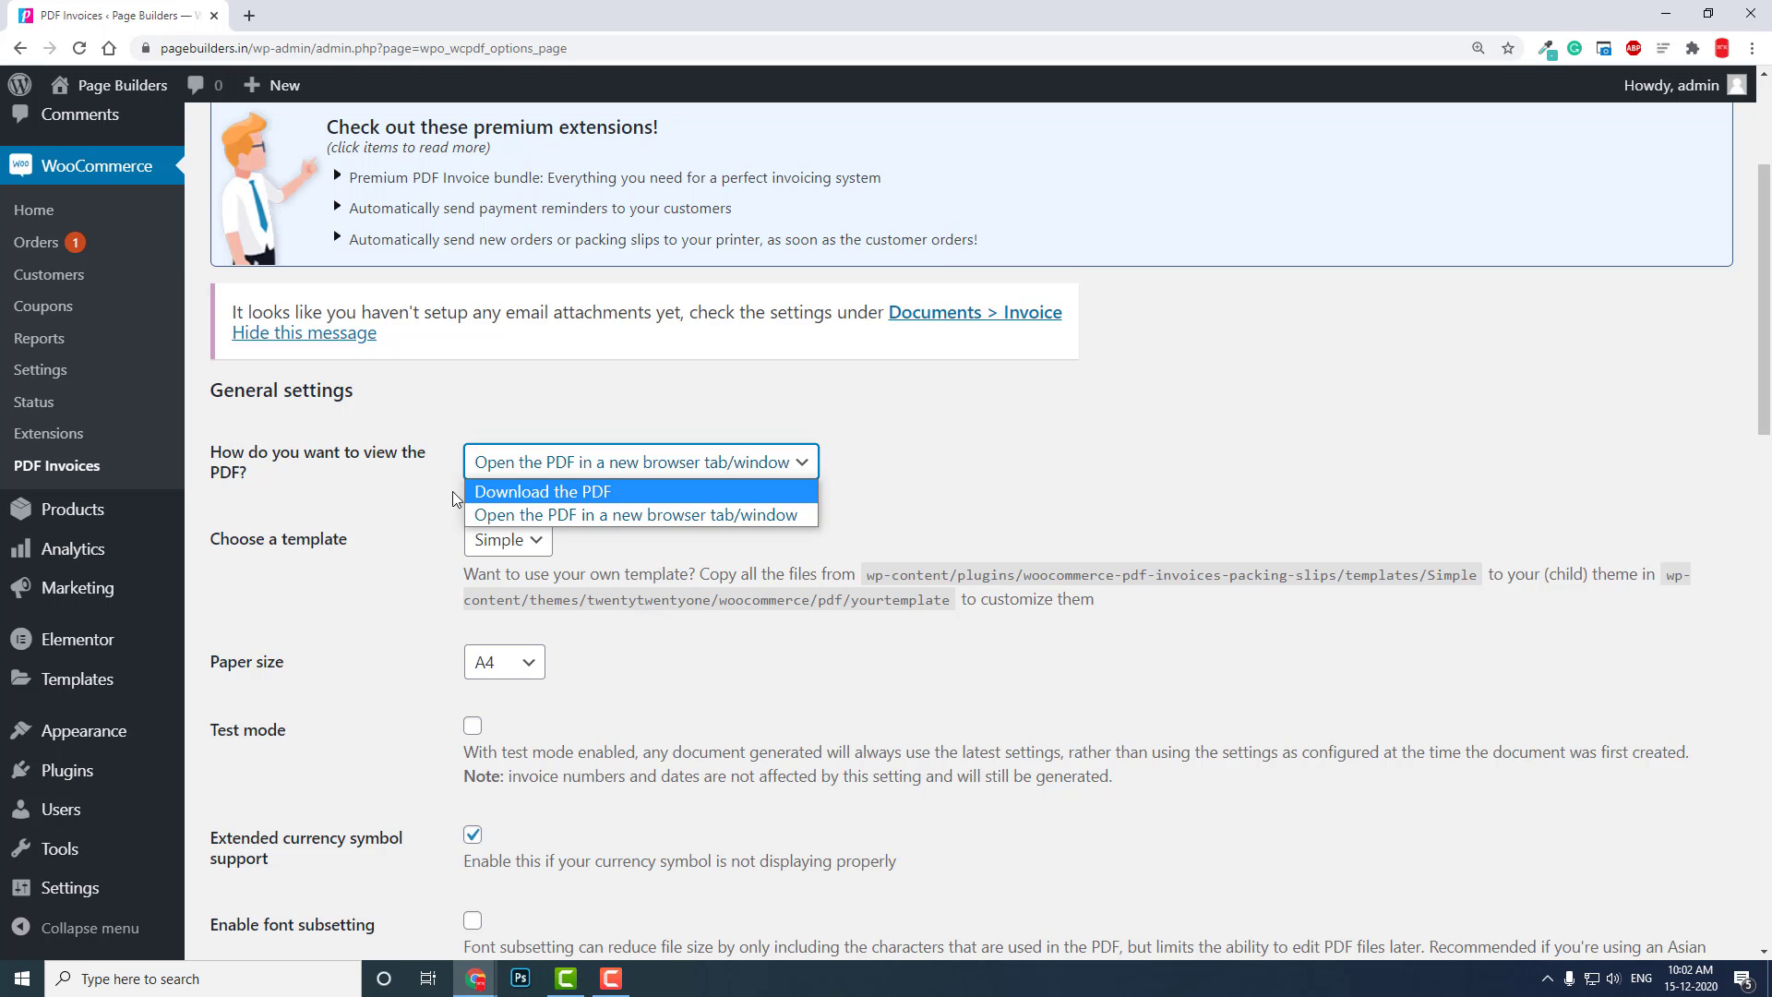
{"action": "left_click", "coordinate": [406, 489]}
{"action": "scroll", "coordinate": [697, 482], "scroll_direction": "down", "scroll_amount": 3}
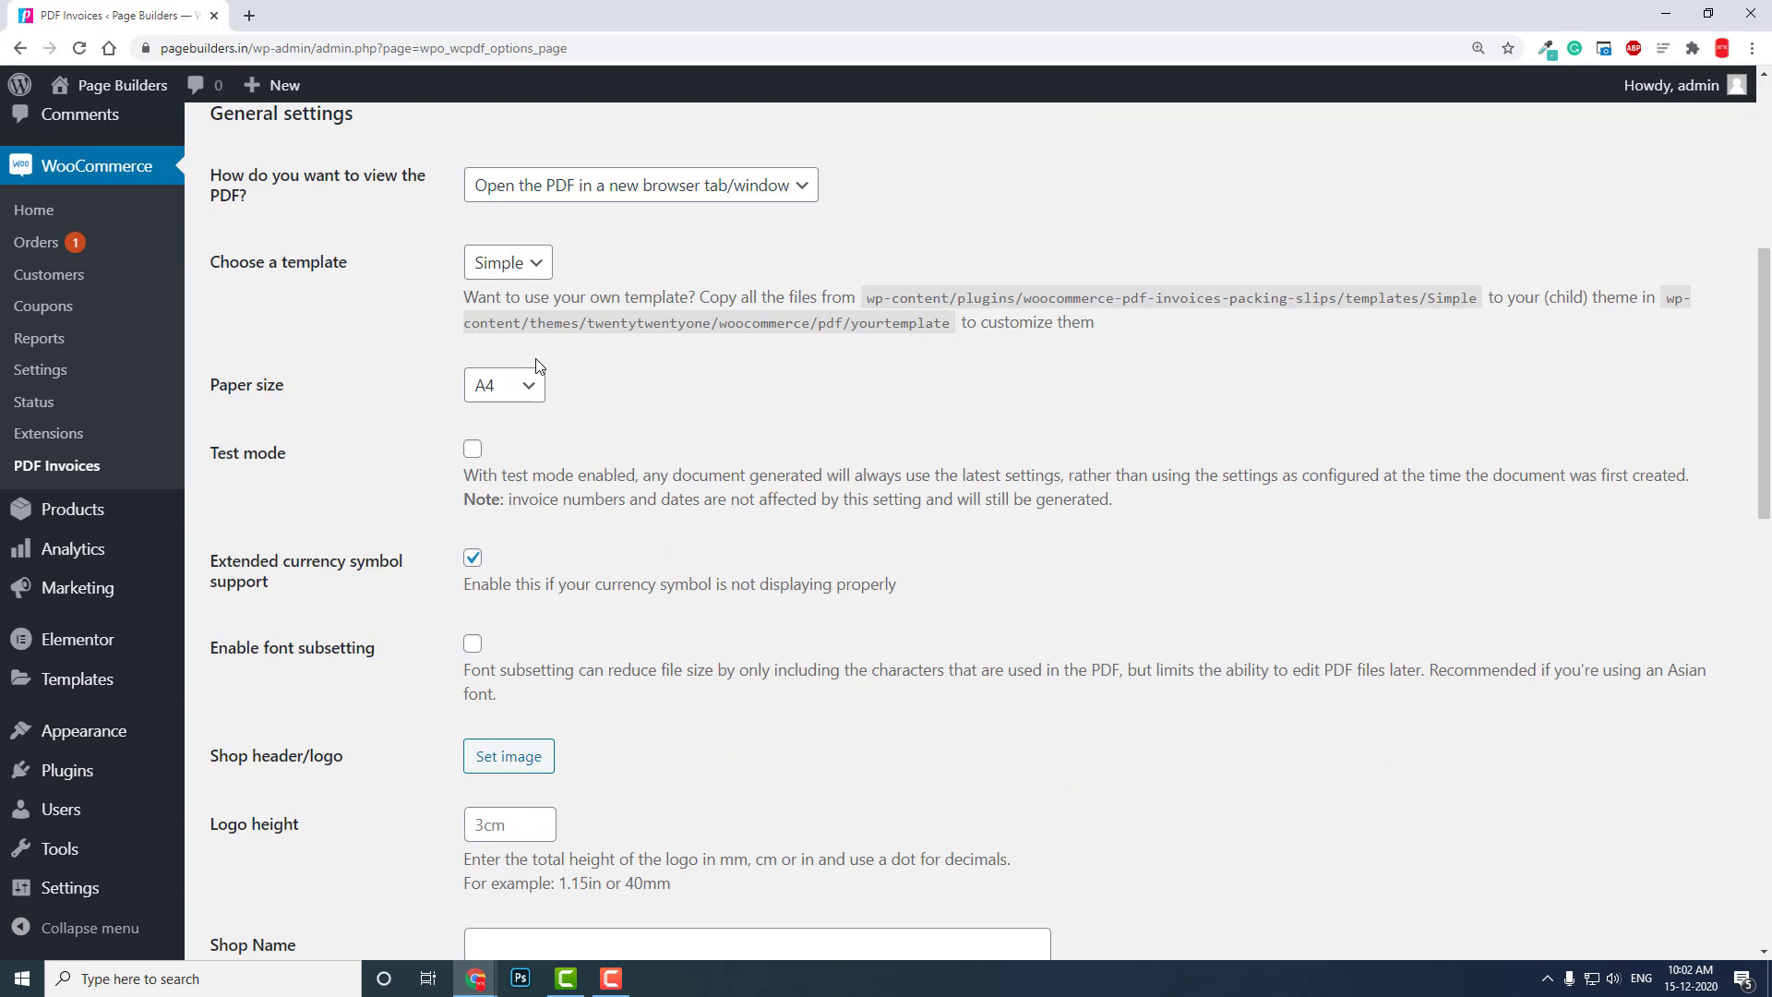
{"action": "left_click", "coordinate": [539, 269]}
{"action": "left_click", "coordinate": [539, 271]}
{"action": "left_click_drag", "start_coordinate": [771, 325], "coordinate": [844, 324]}
{"action": "left_click", "coordinate": [928, 325]}
{"action": "scroll", "coordinate": [1059, 325], "scroll_direction": "down", "scroll_amount": 1}
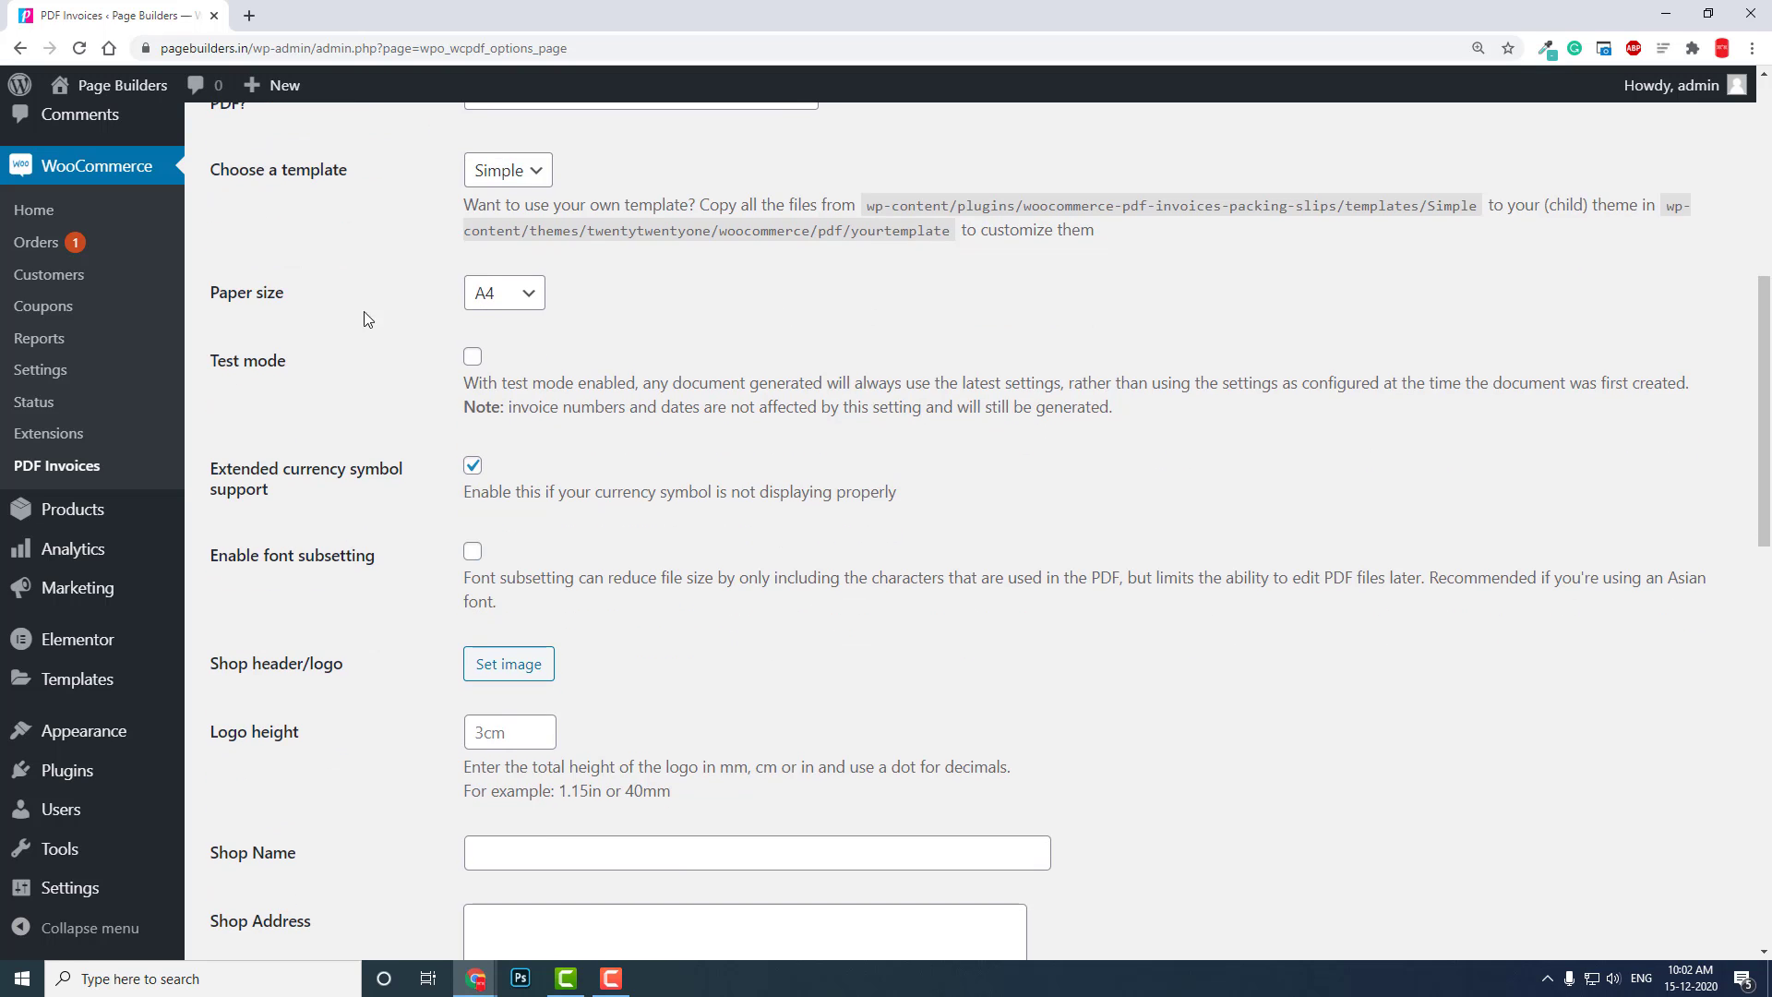
{"action": "left_click", "coordinate": [502, 313]}
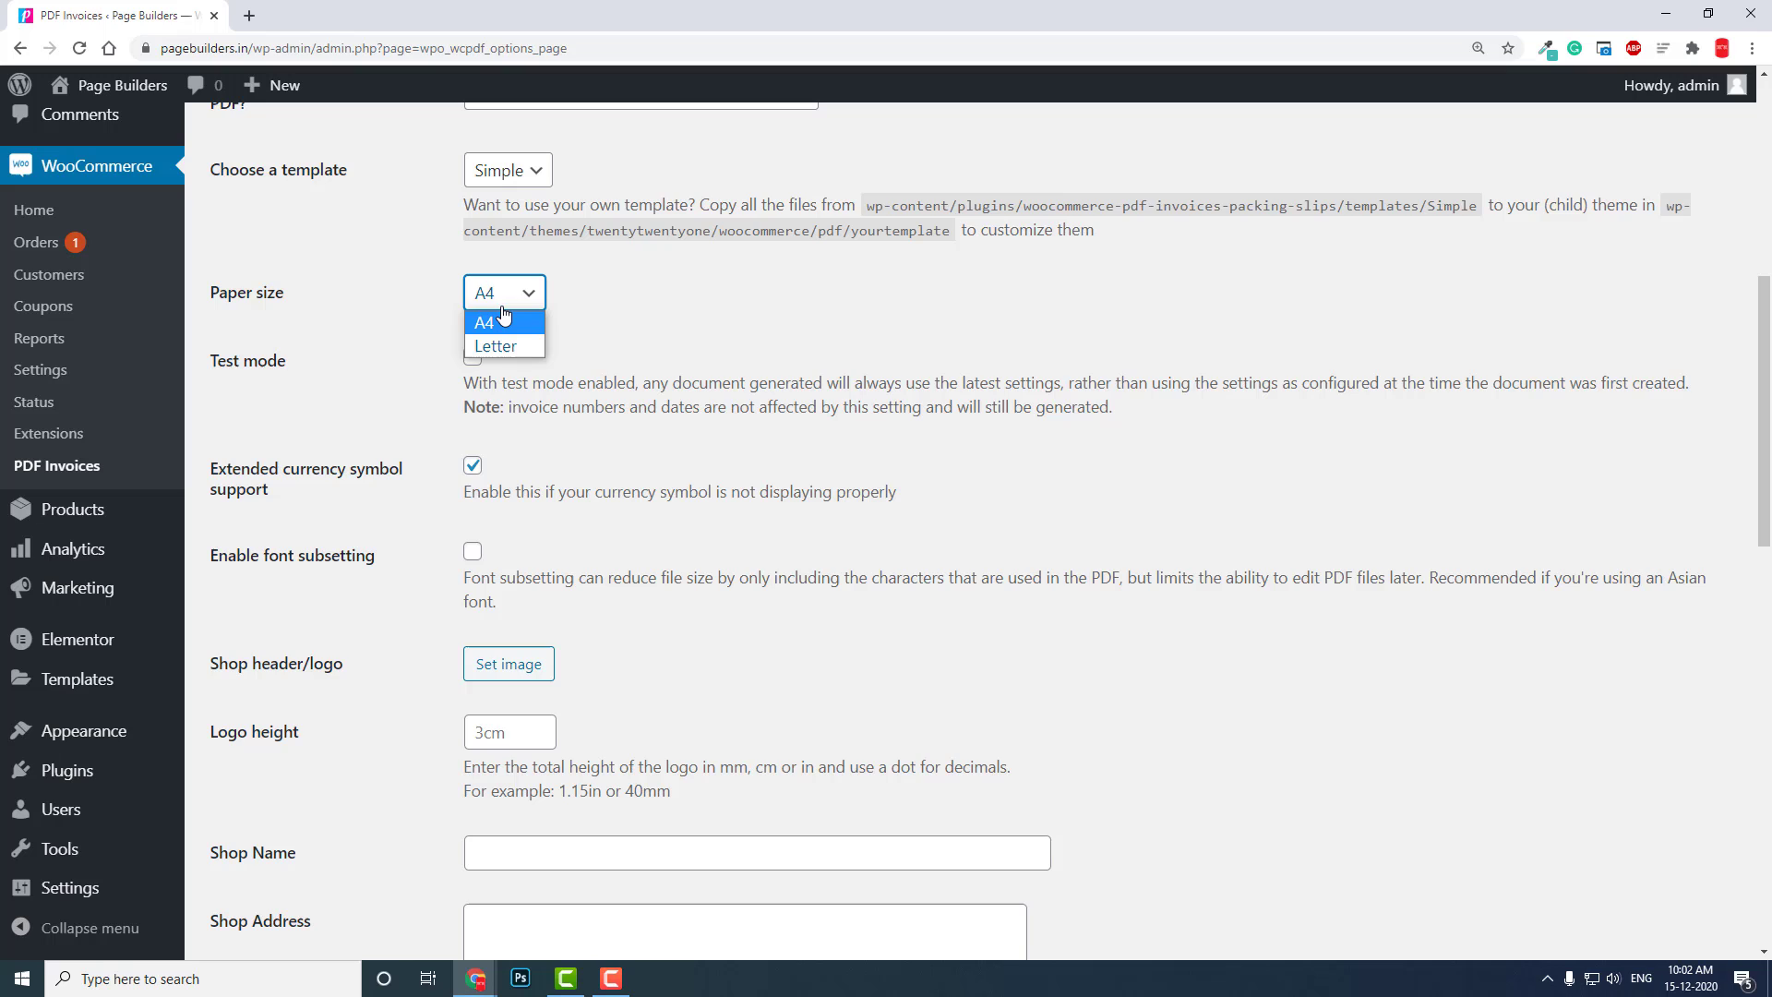
{"action": "left_click", "coordinate": [640, 303]}
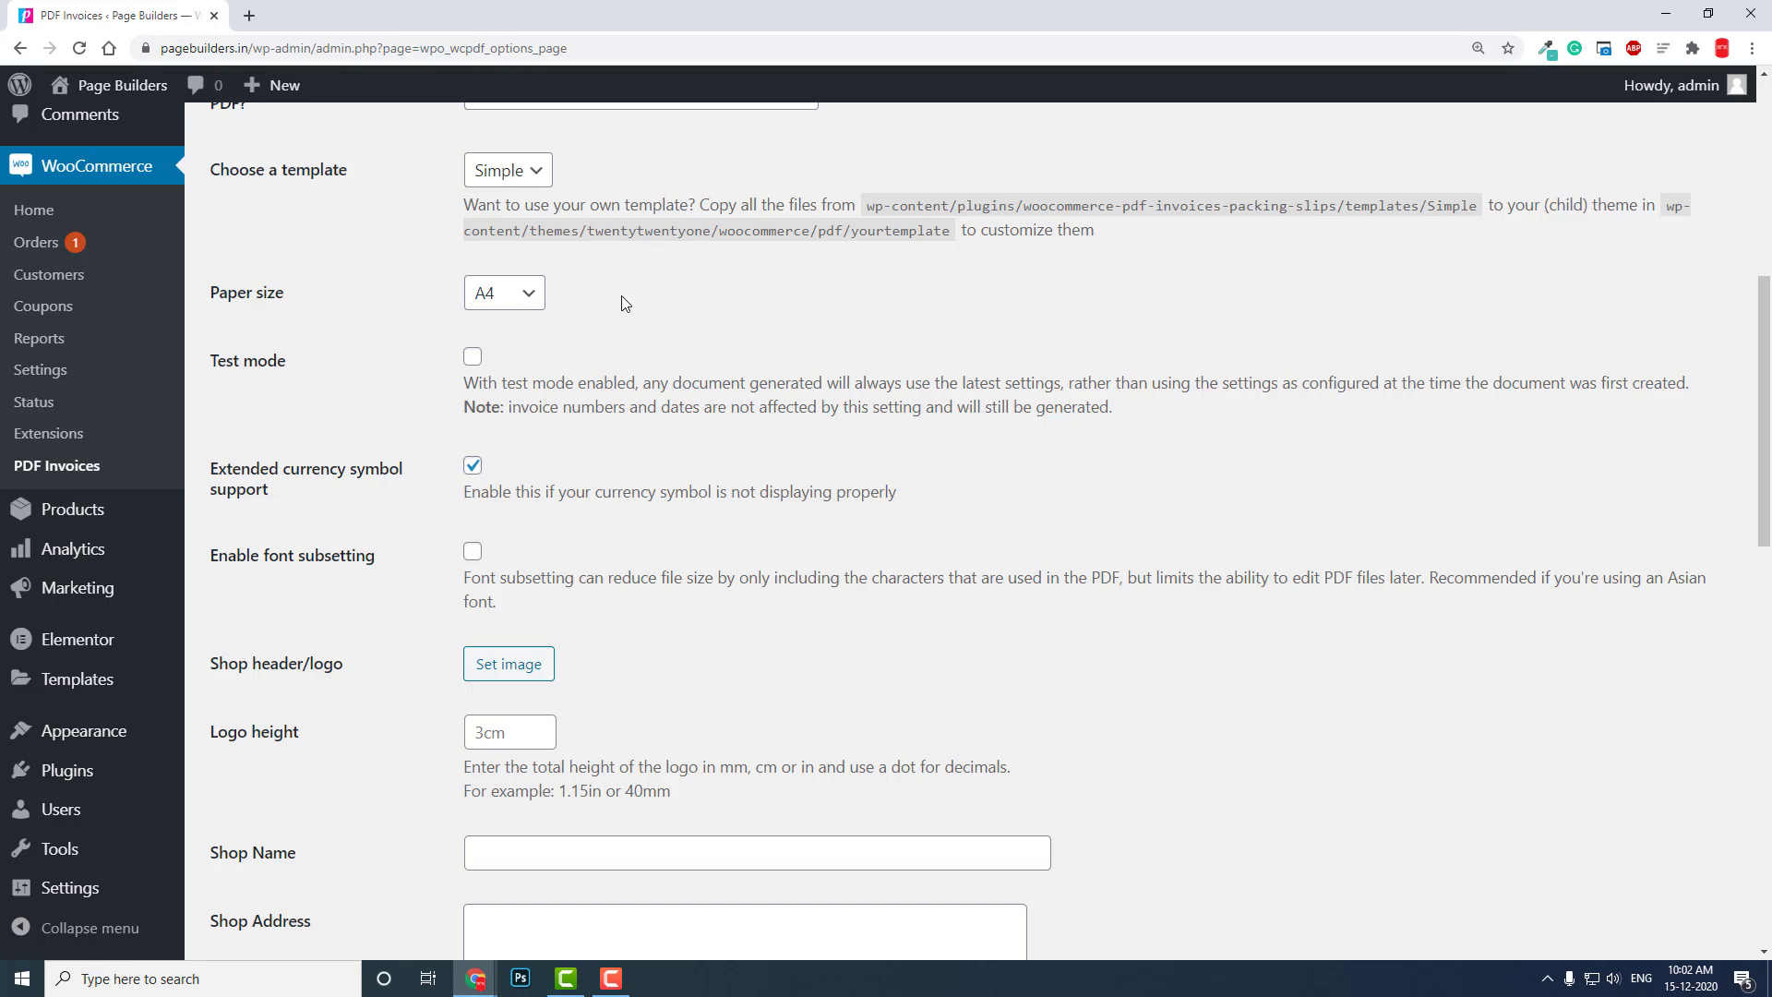
{"action": "scroll", "coordinate": [613, 301], "scroll_direction": "down", "scroll_amount": 1}
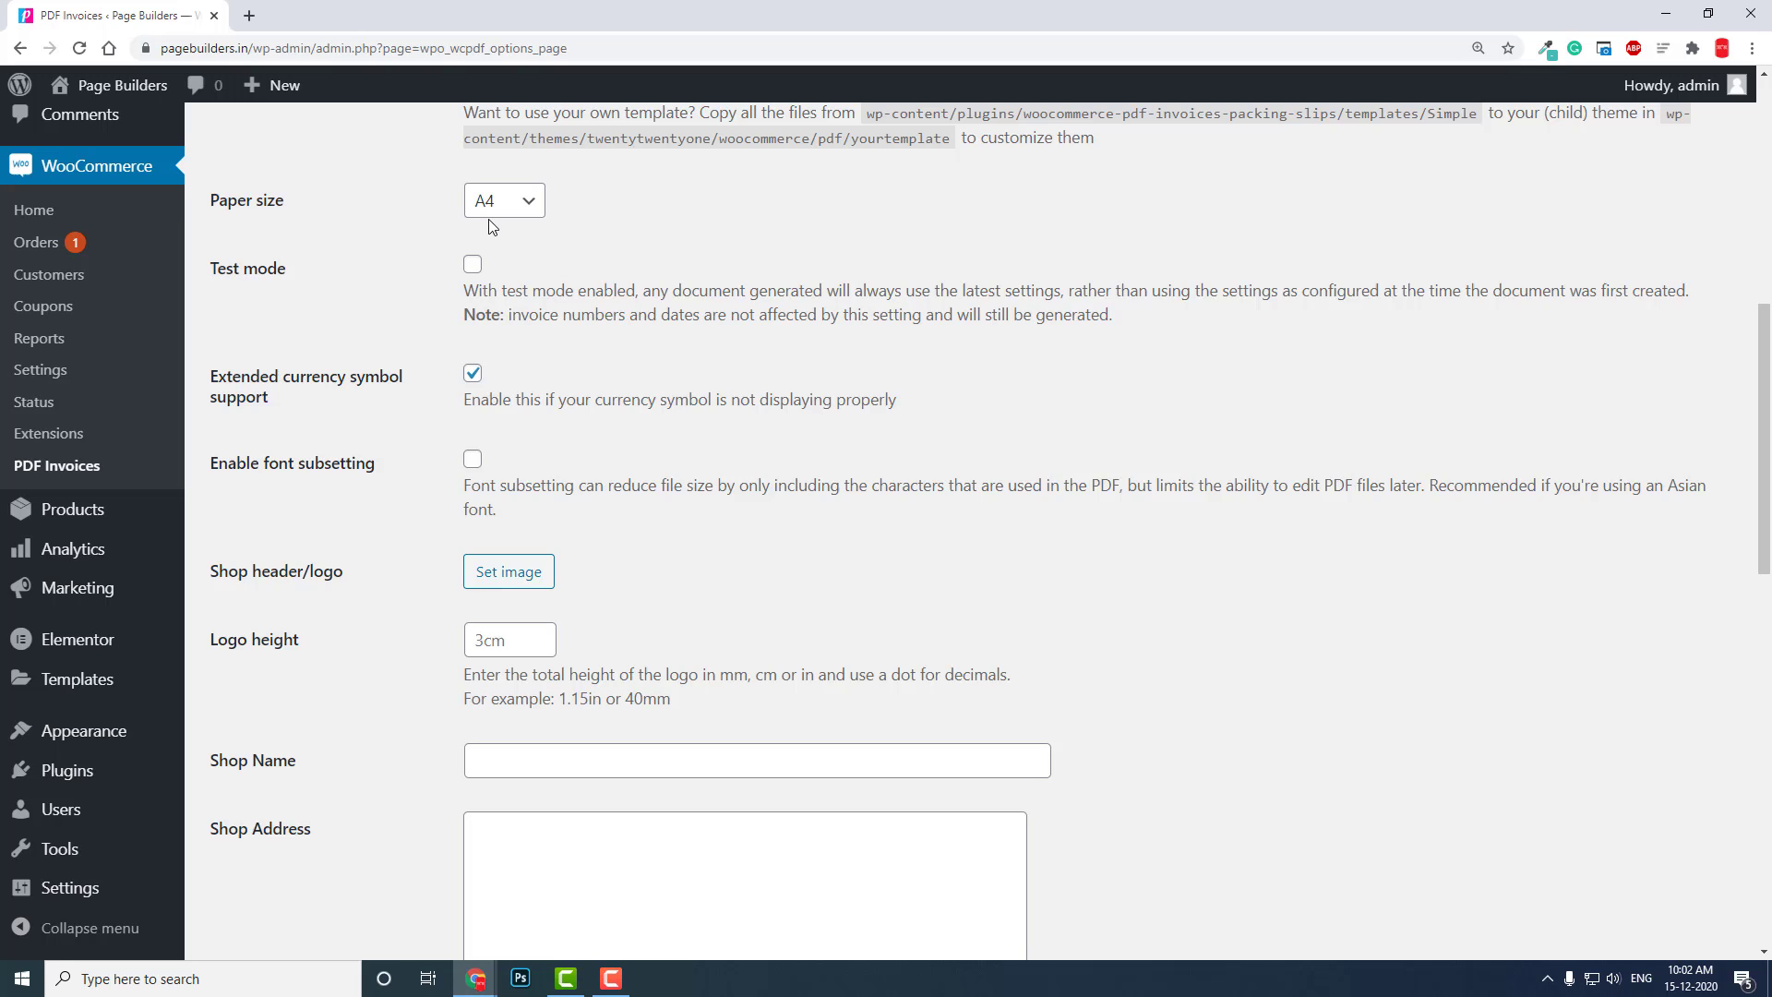
{"action": "scroll", "coordinate": [490, 225], "scroll_direction": "down", "scroll_amount": 1}
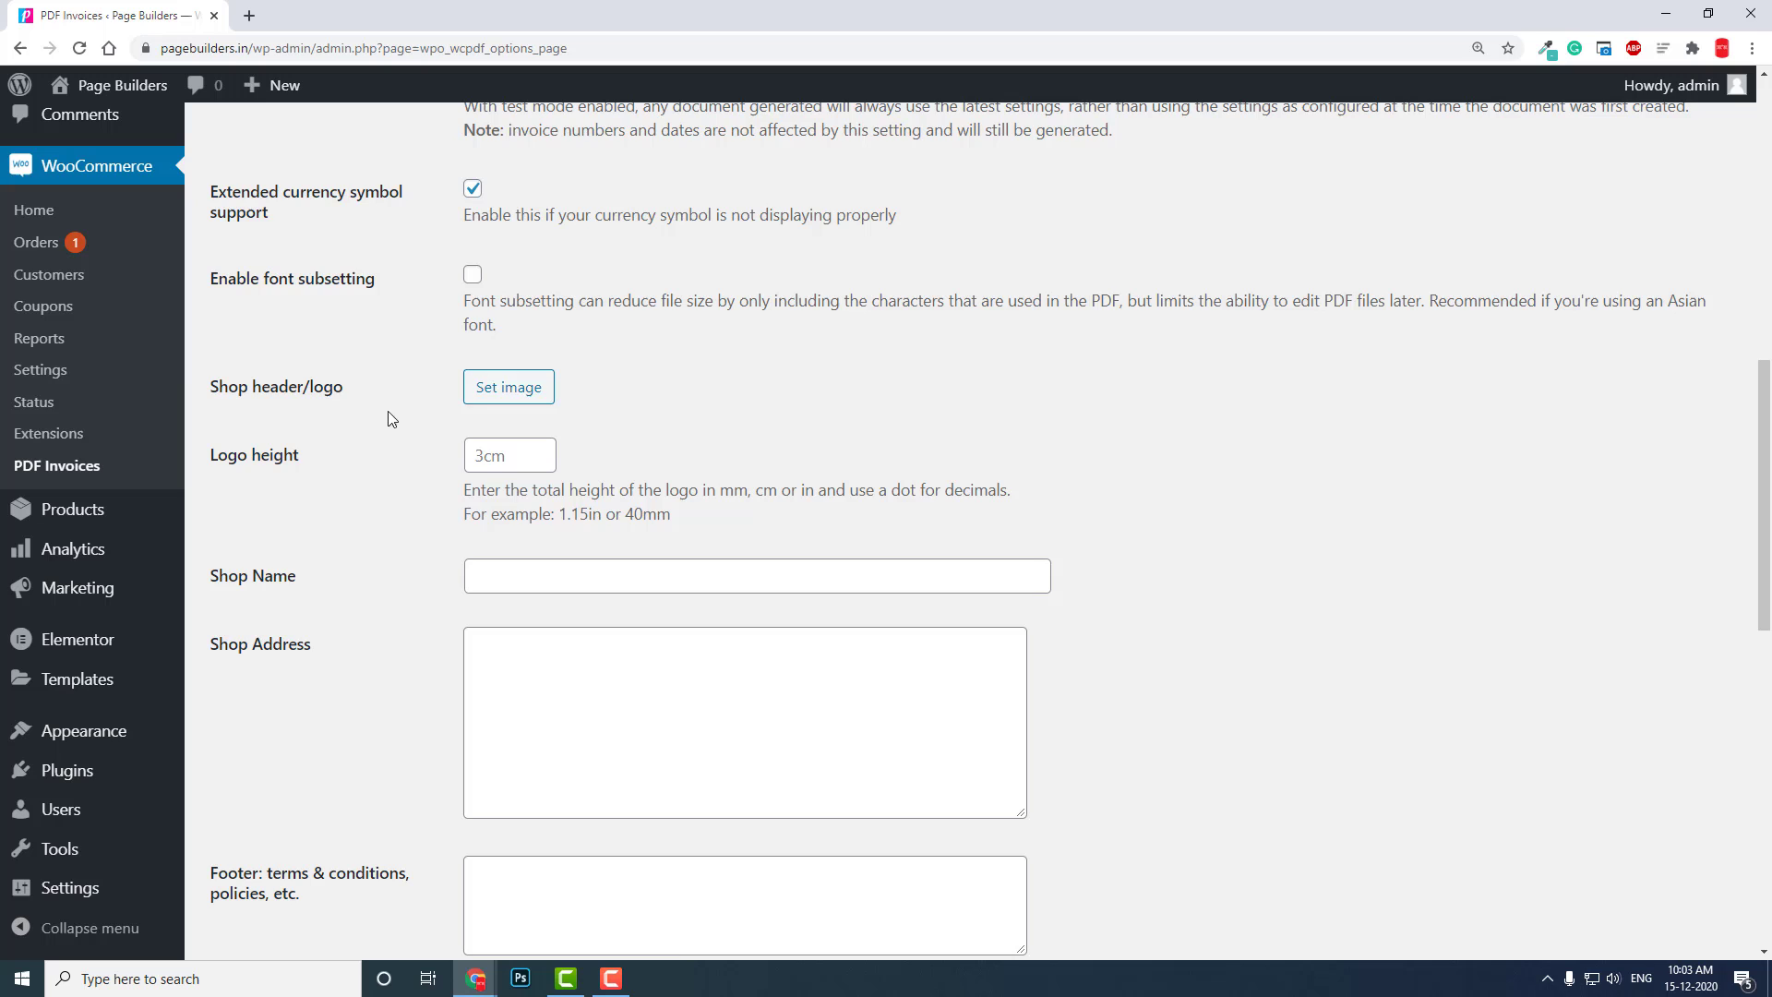
Step: Pick the PasteMedia image from the Media Library as the shop header/logo
{"action": "left_click", "coordinate": [487, 399]}
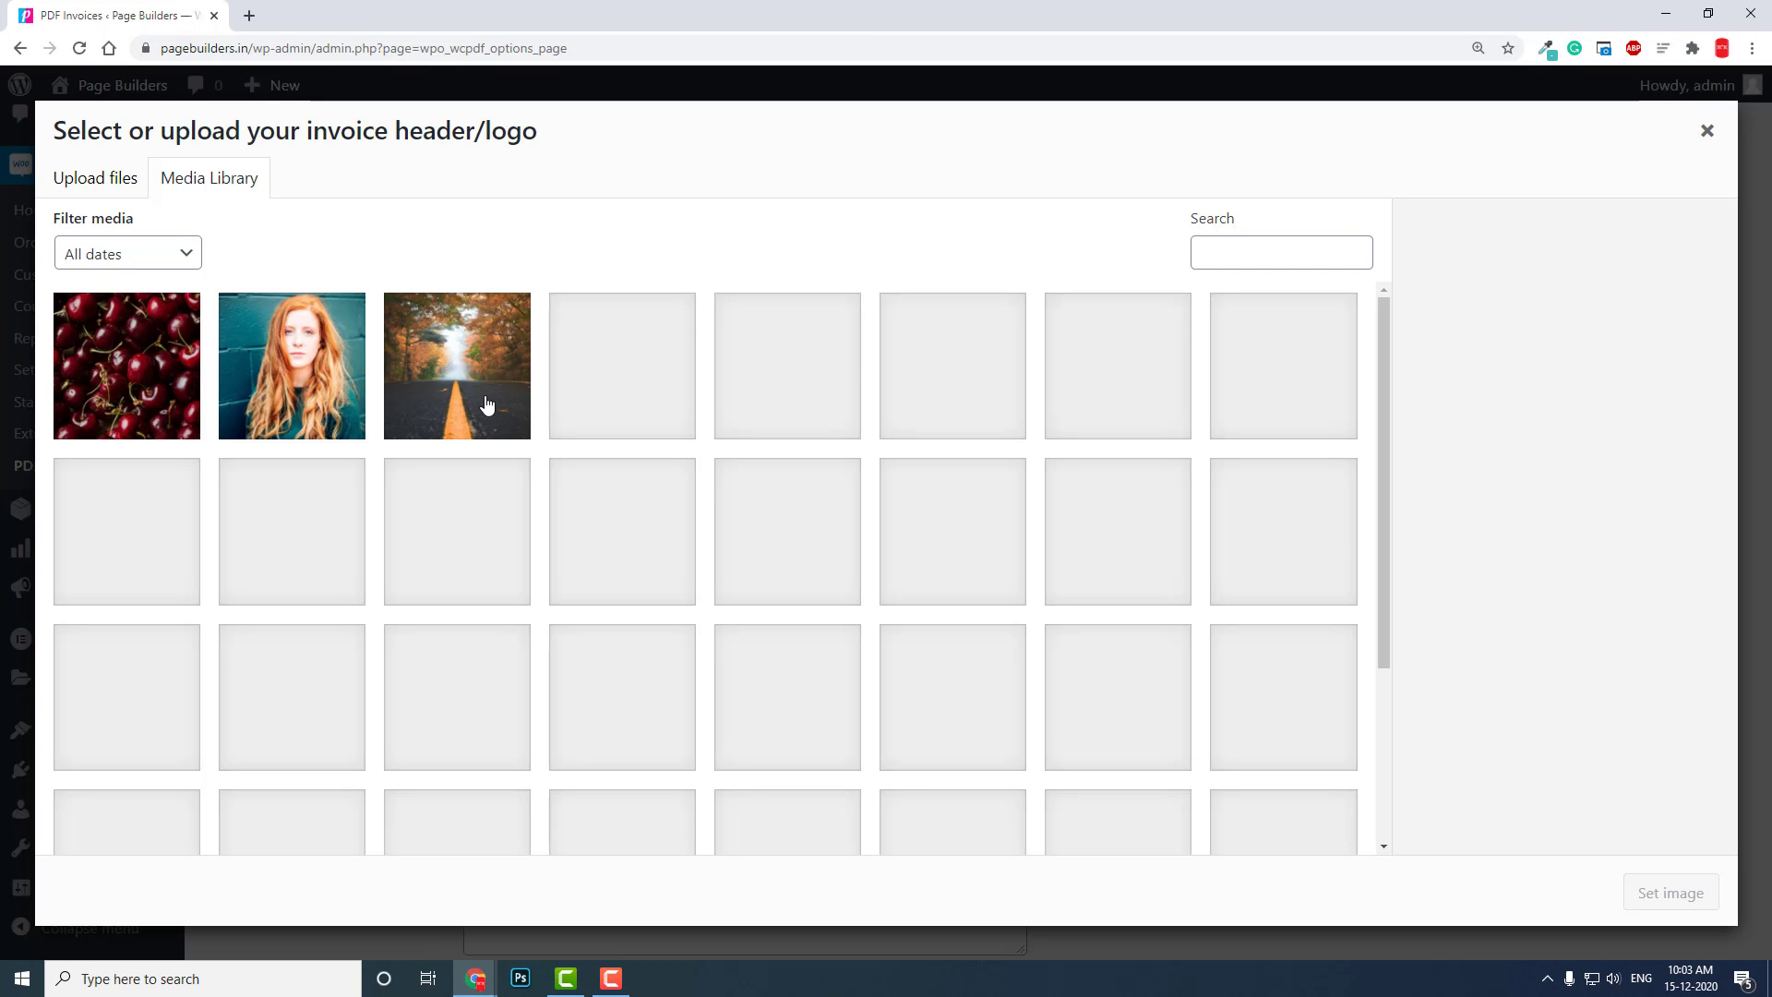
{"action": "scroll", "coordinate": [517, 385], "scroll_direction": "down", "scroll_amount": 4}
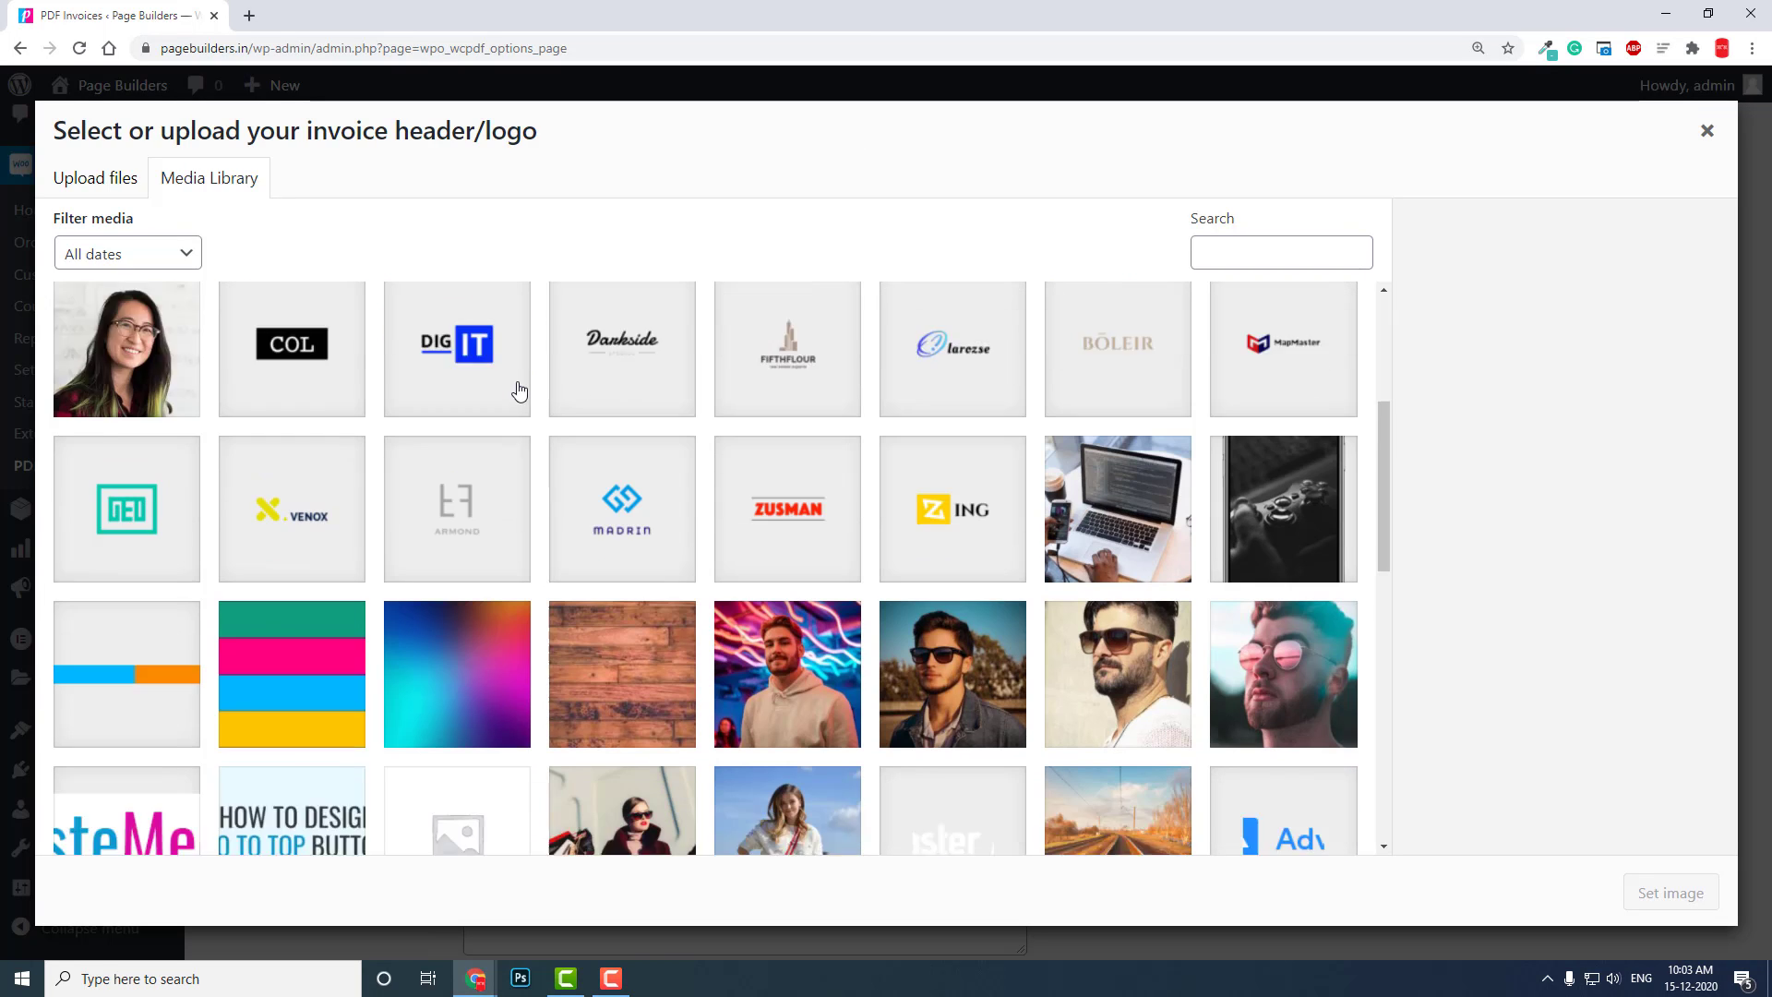
{"action": "scroll", "coordinate": [518, 391], "scroll_direction": "down", "scroll_amount": 1}
{"action": "scroll", "coordinate": [720, 439], "scroll_direction": "up", "scroll_amount": 2}
{"action": "scroll", "coordinate": [81, 787], "scroll_direction": "down", "scroll_amount": 2}
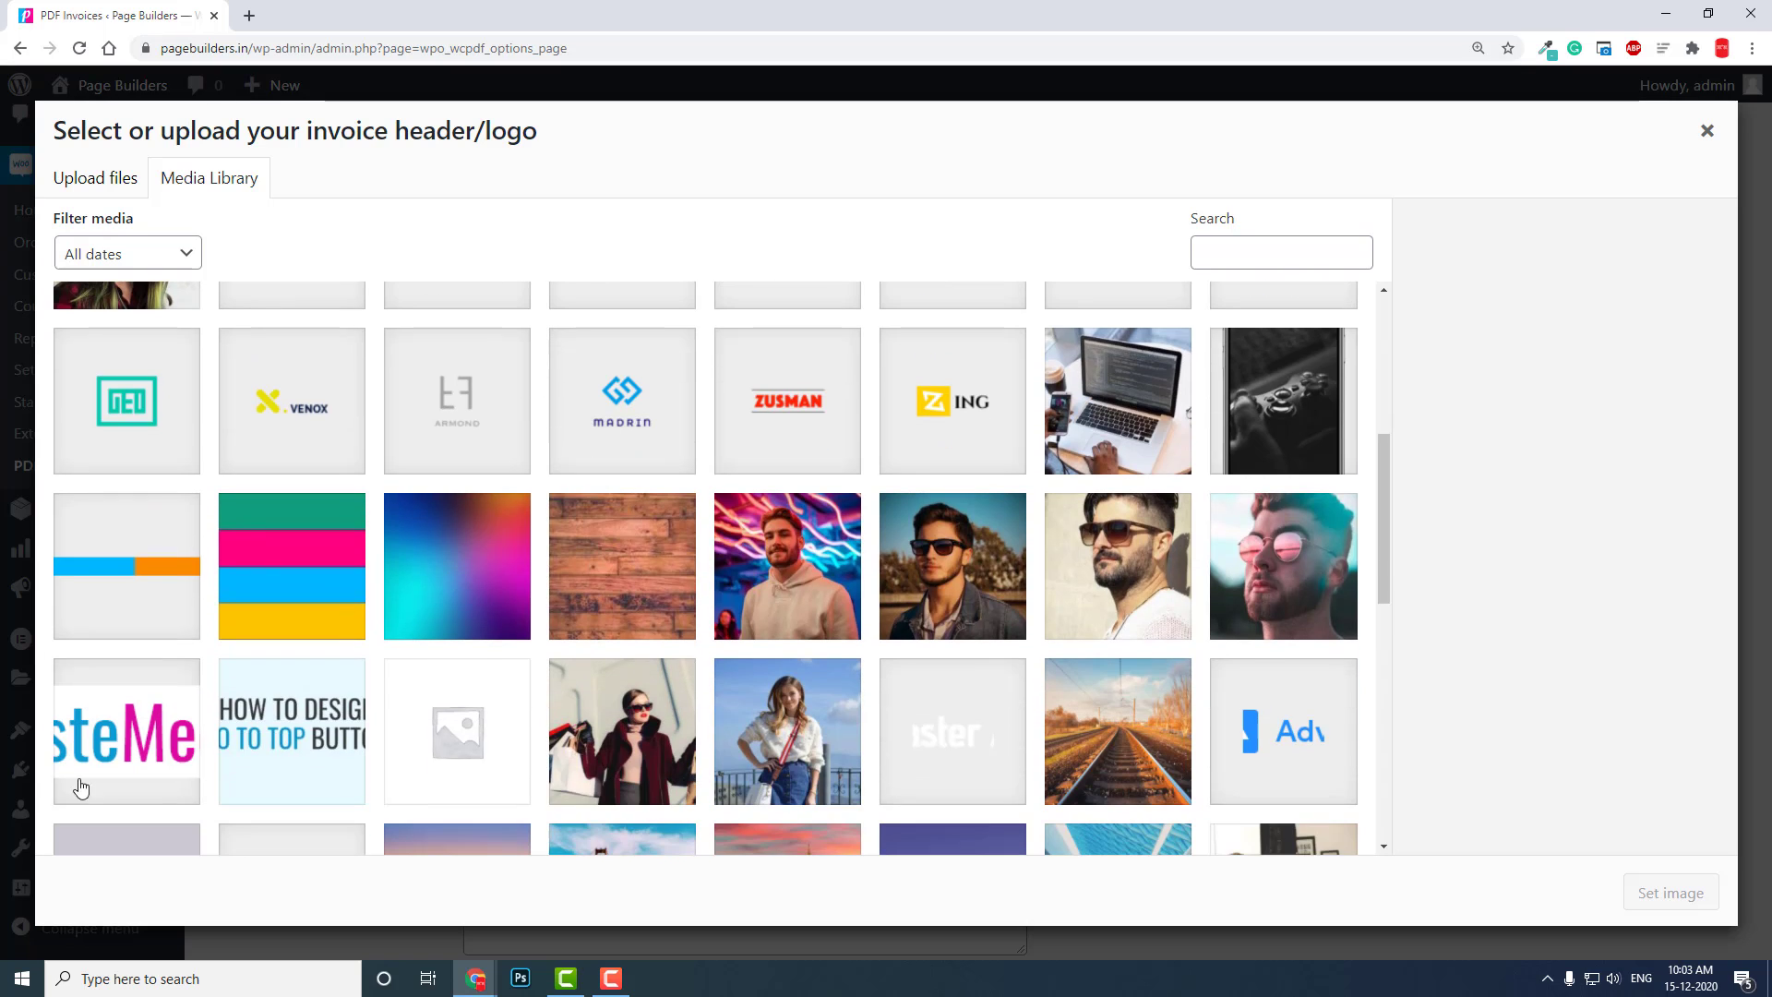
{"action": "left_click", "coordinate": [81, 787]}
{"action": "left_click", "coordinate": [1666, 897]}
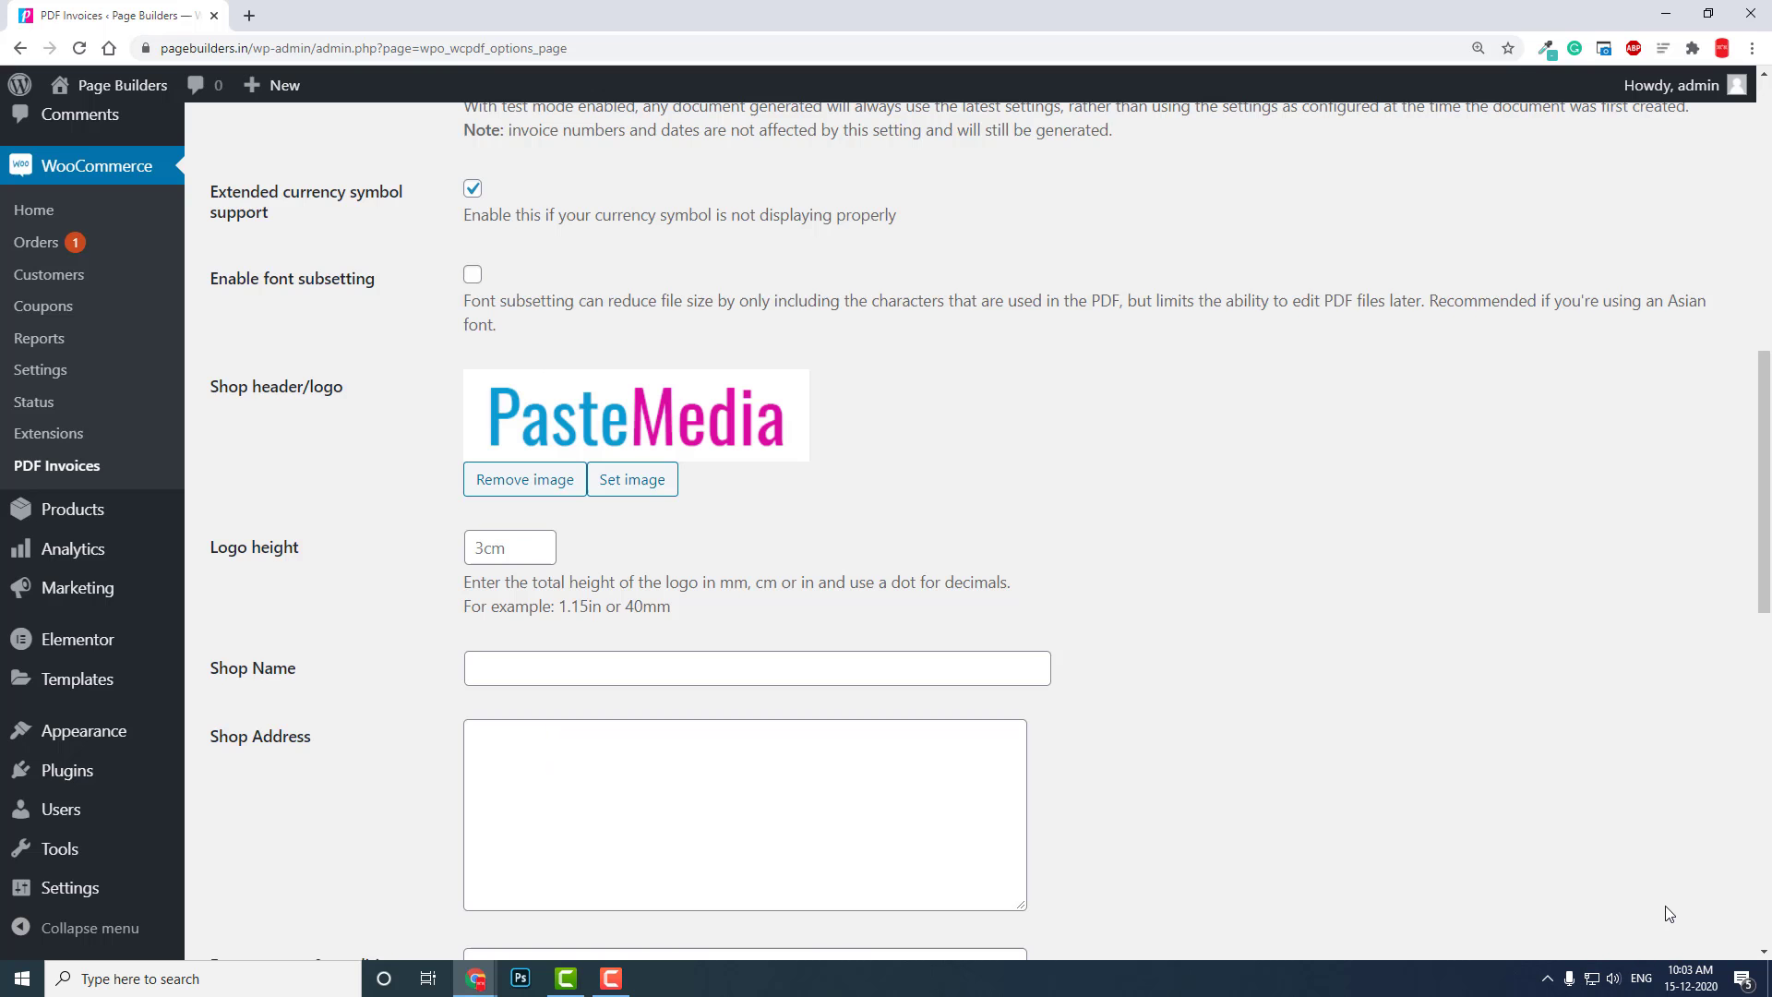
{"action": "scroll", "coordinate": [716, 476], "scroll_direction": "down", "scroll_amount": 1}
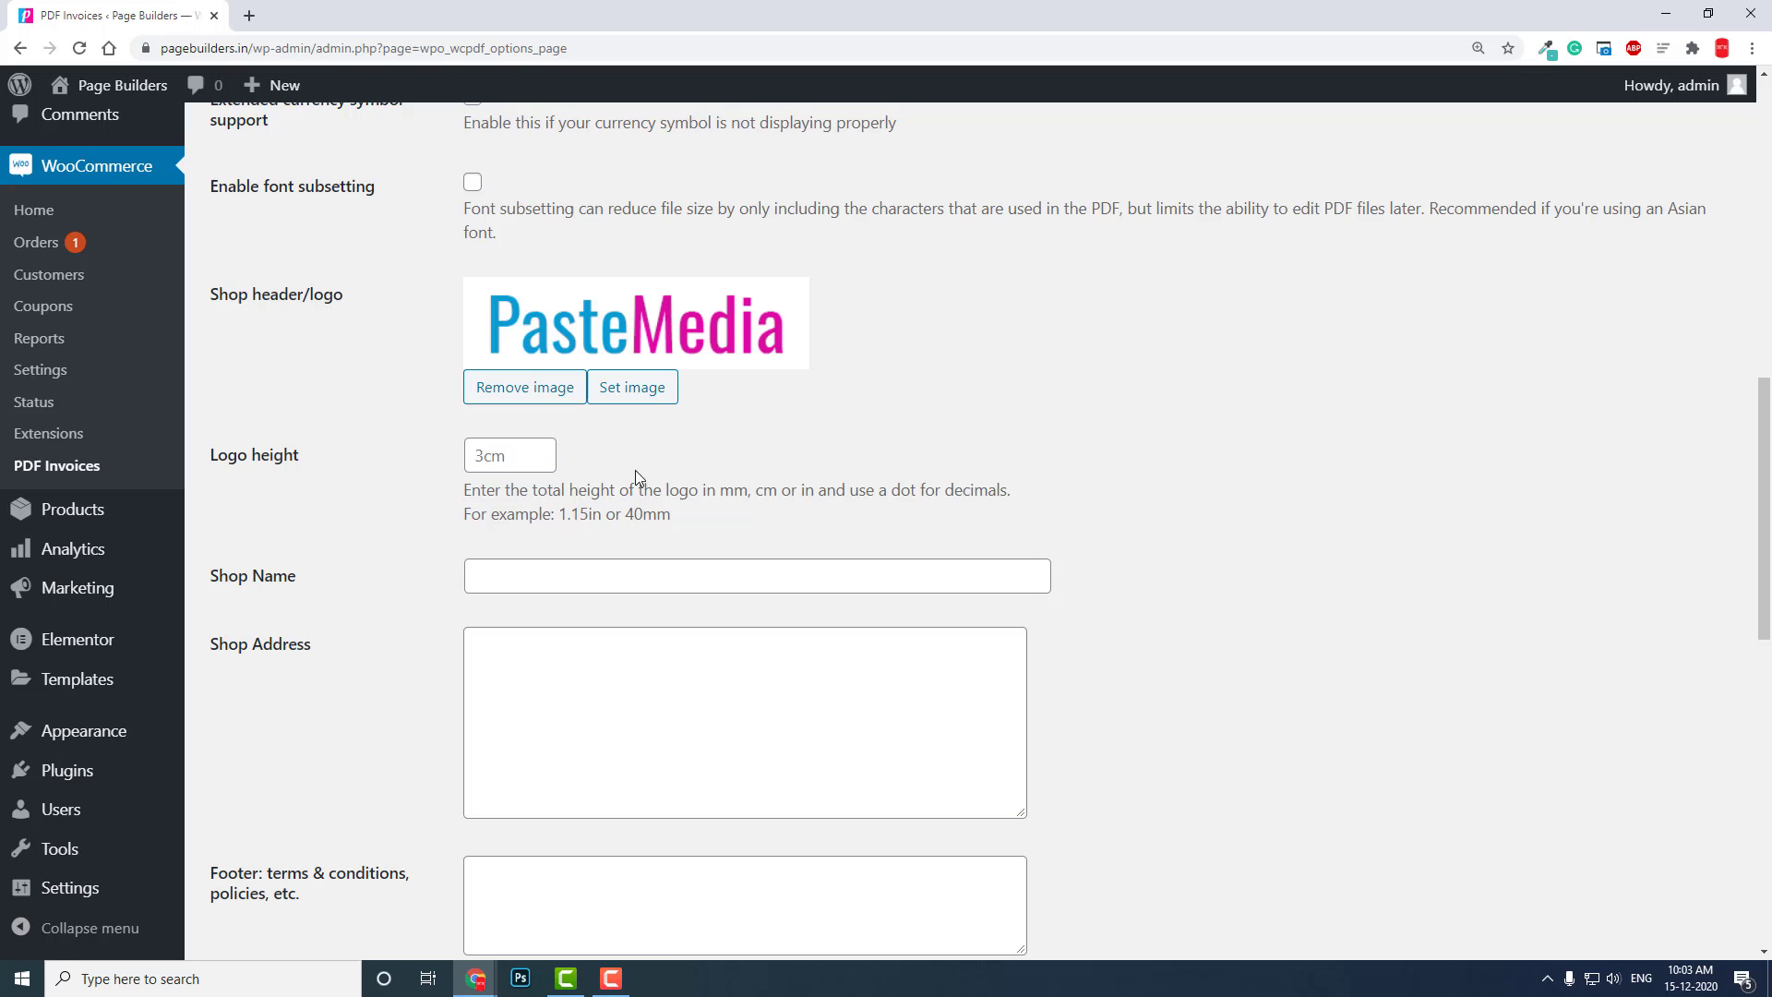
Step: Enter shop name 'Paste Media' and shop address 'Imphal'
{"action": "left_click", "coordinate": [552, 451]}
{"action": "scroll", "coordinate": [554, 443], "scroll_direction": "down", "scroll_amount": 2}
{"action": "left_click", "coordinate": [563, 389]}
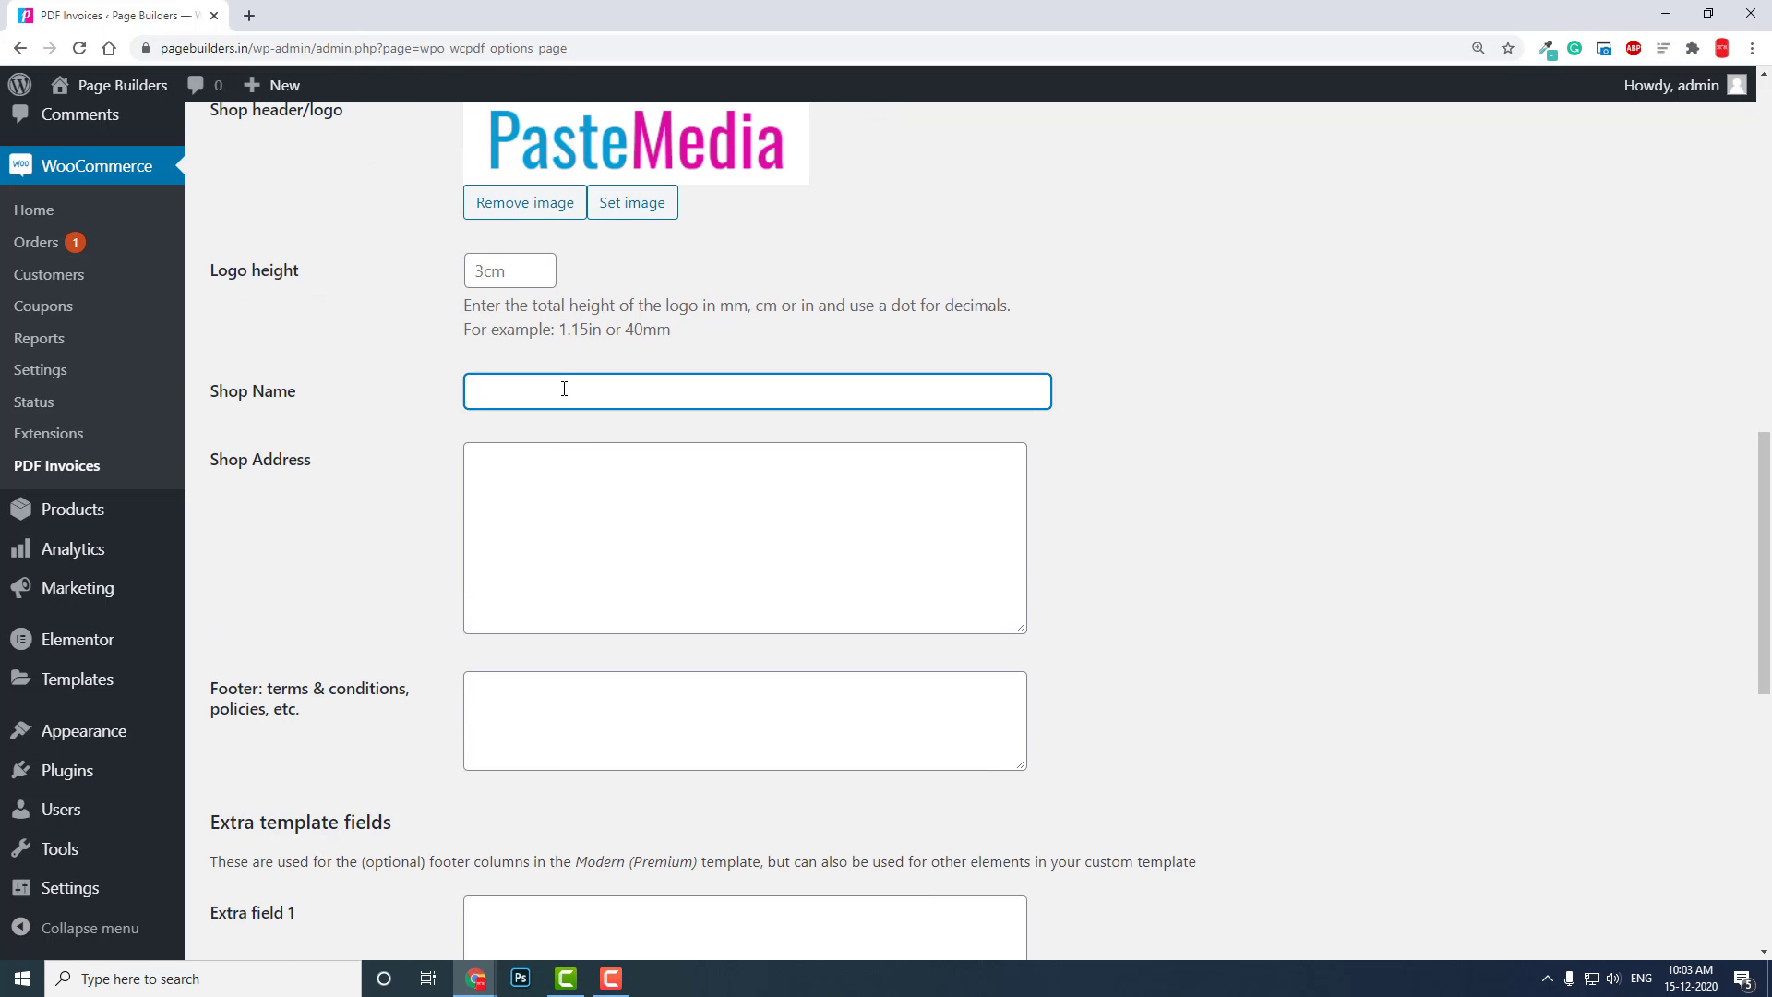
{"action": "type", "text": "Paste Media"}
{"action": "key", "text": "Tab"}
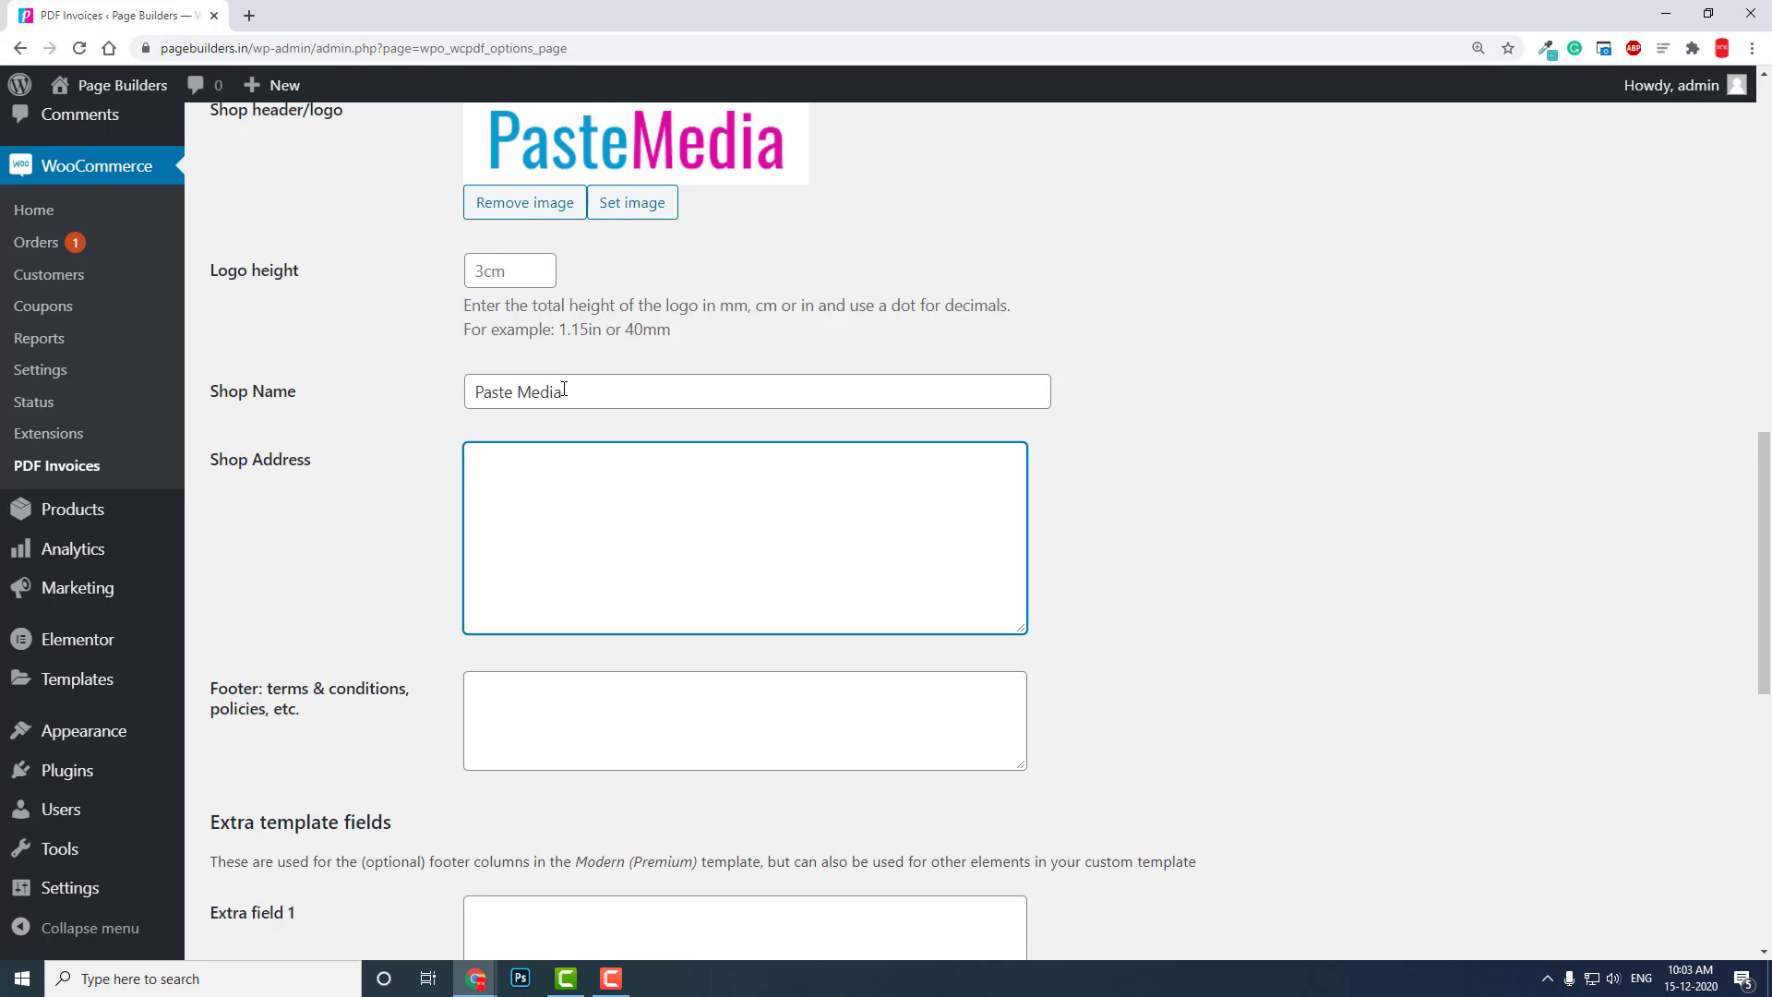
{"action": "type", "text": "Imphal"}
Step: Scroll past the footer field to the bottom of the General tab and save the changes
{"action": "scroll", "coordinate": [641, 474], "scroll_direction": "down", "scroll_amount": 2}
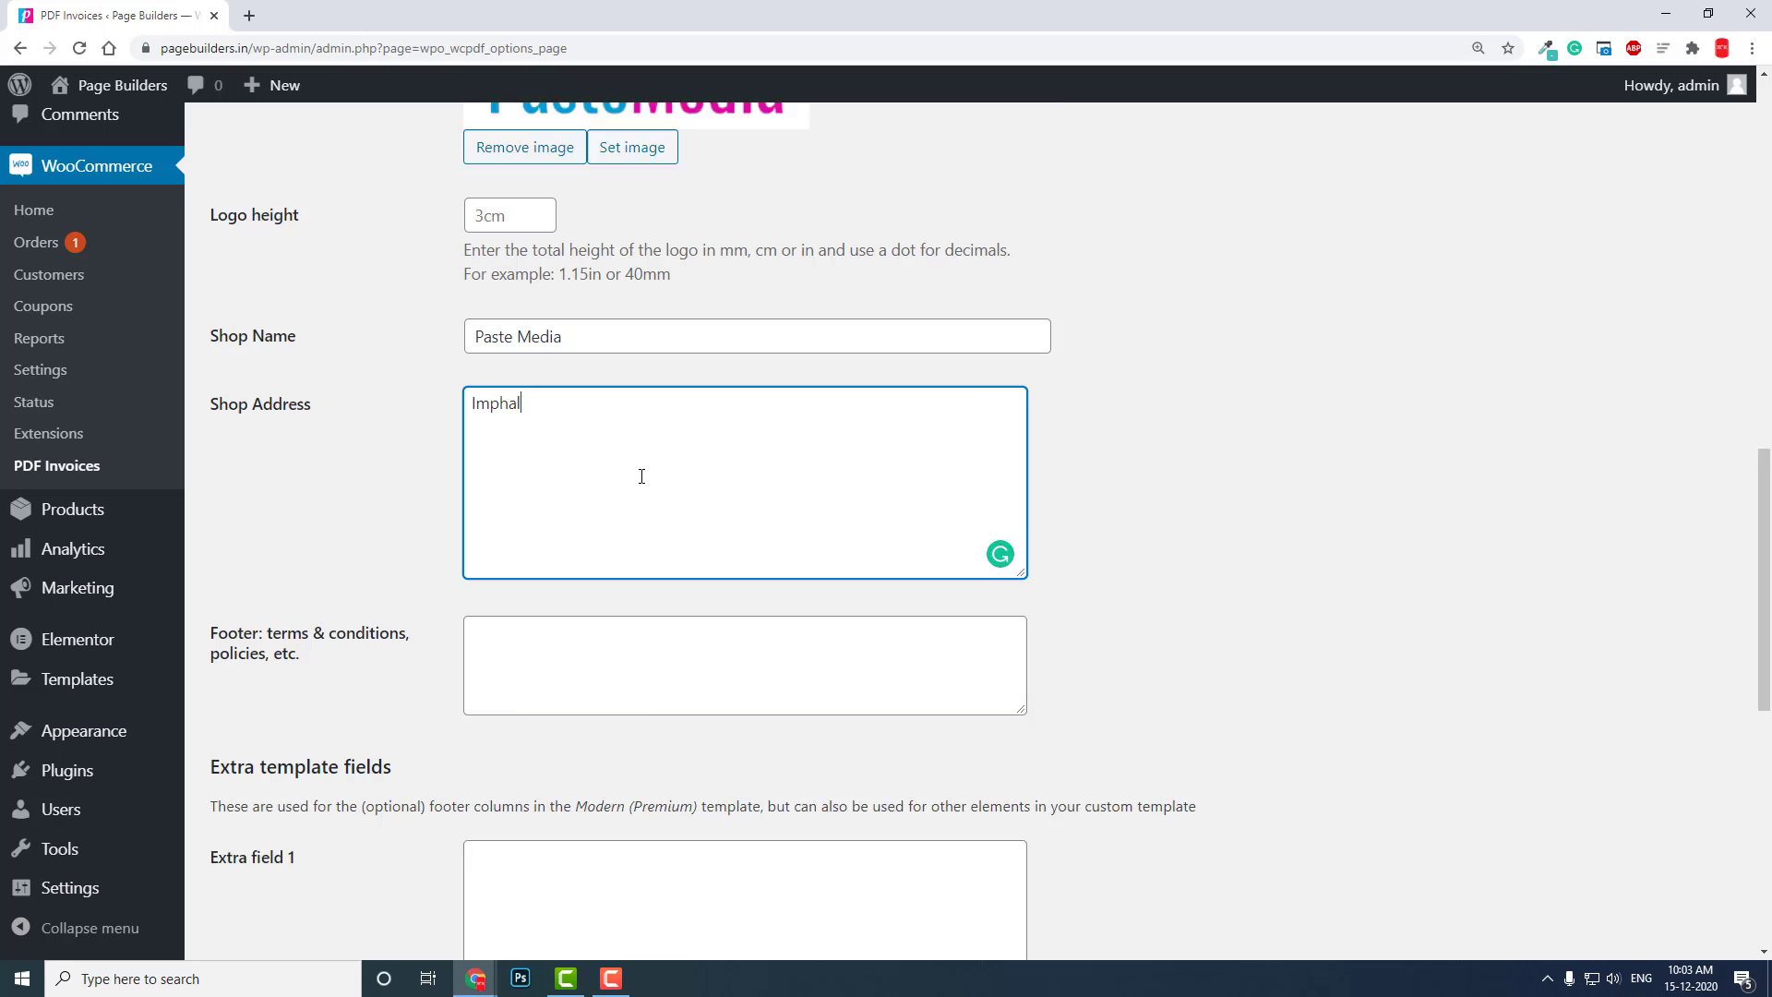
{"action": "left_click", "coordinate": [526, 535]}
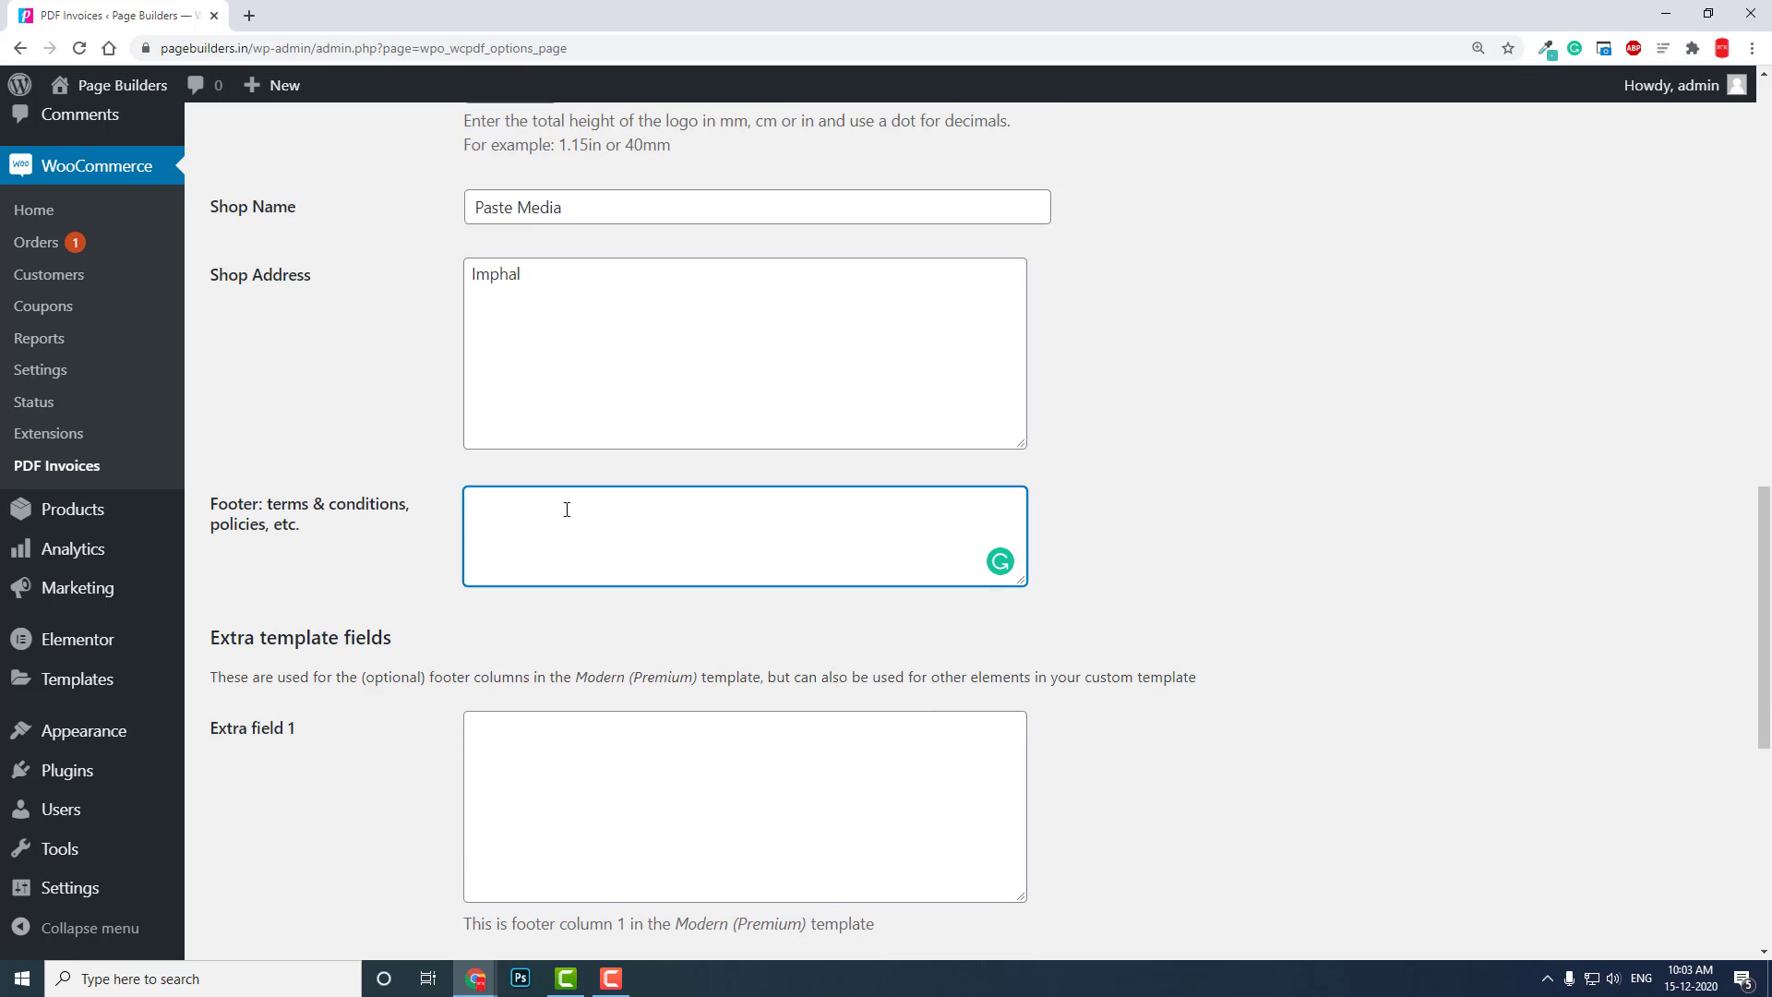
{"action": "scroll", "coordinate": [515, 544], "scroll_direction": "down", "scroll_amount": 2}
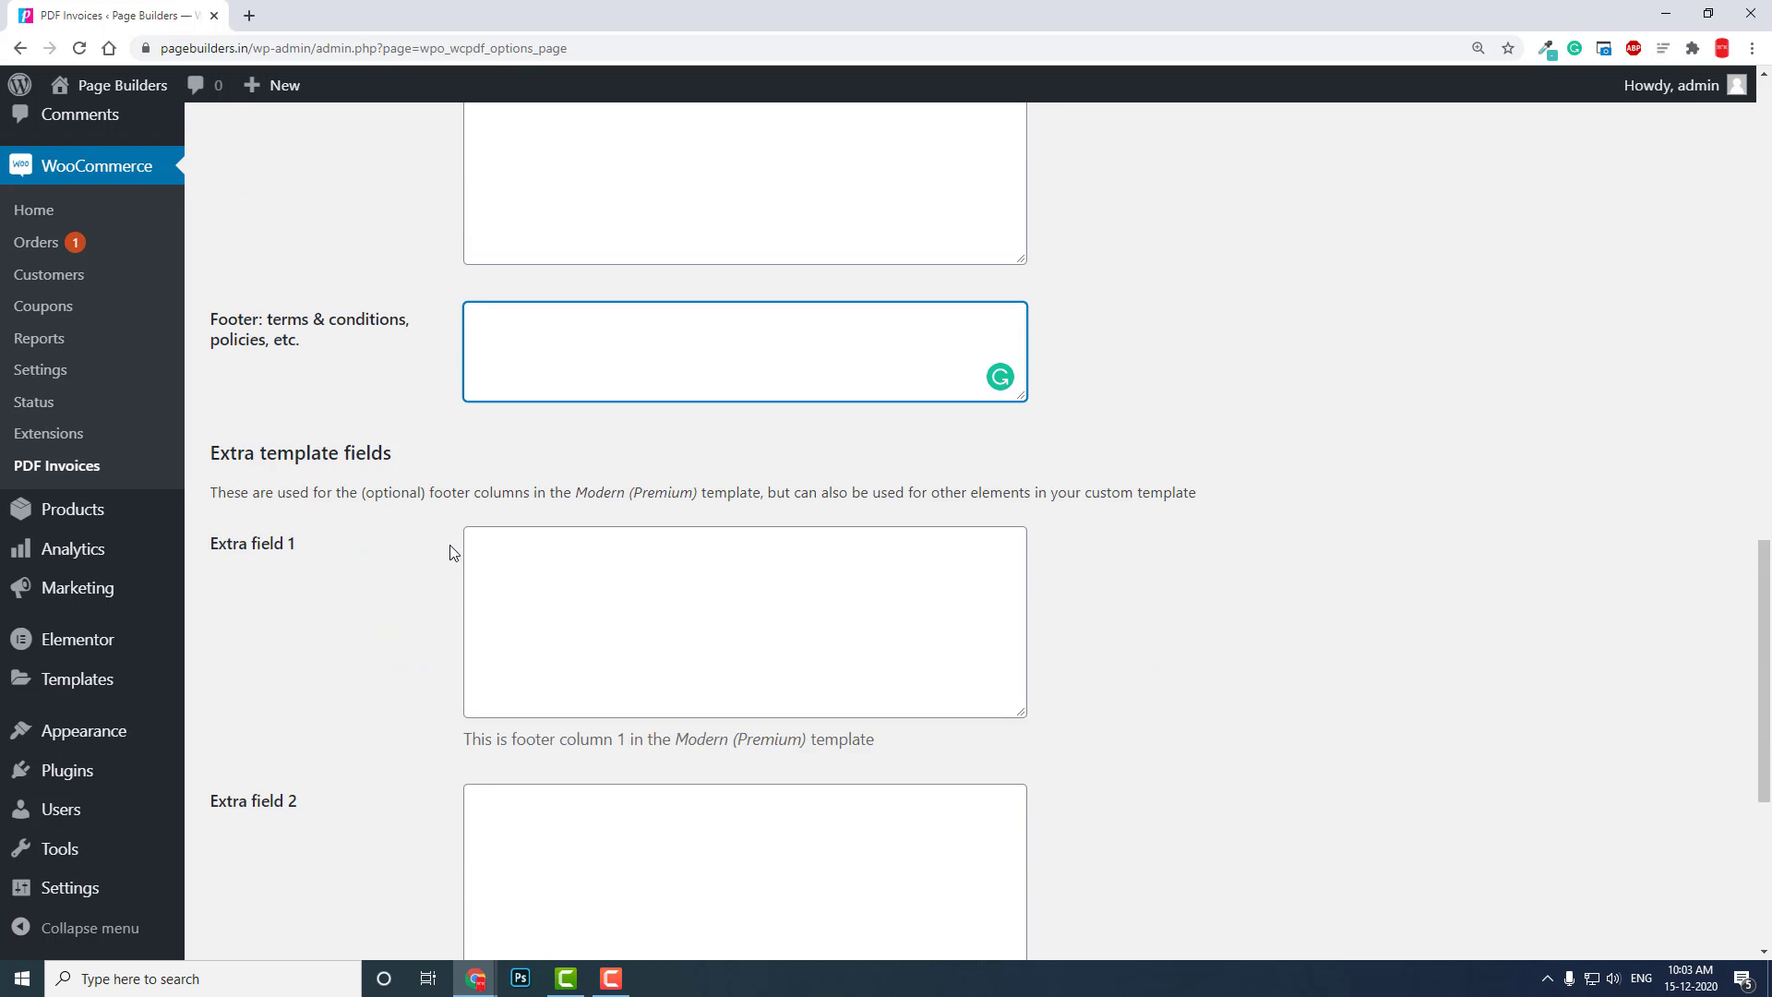
{"action": "scroll", "coordinate": [446, 544], "scroll_direction": "down", "scroll_amount": 2}
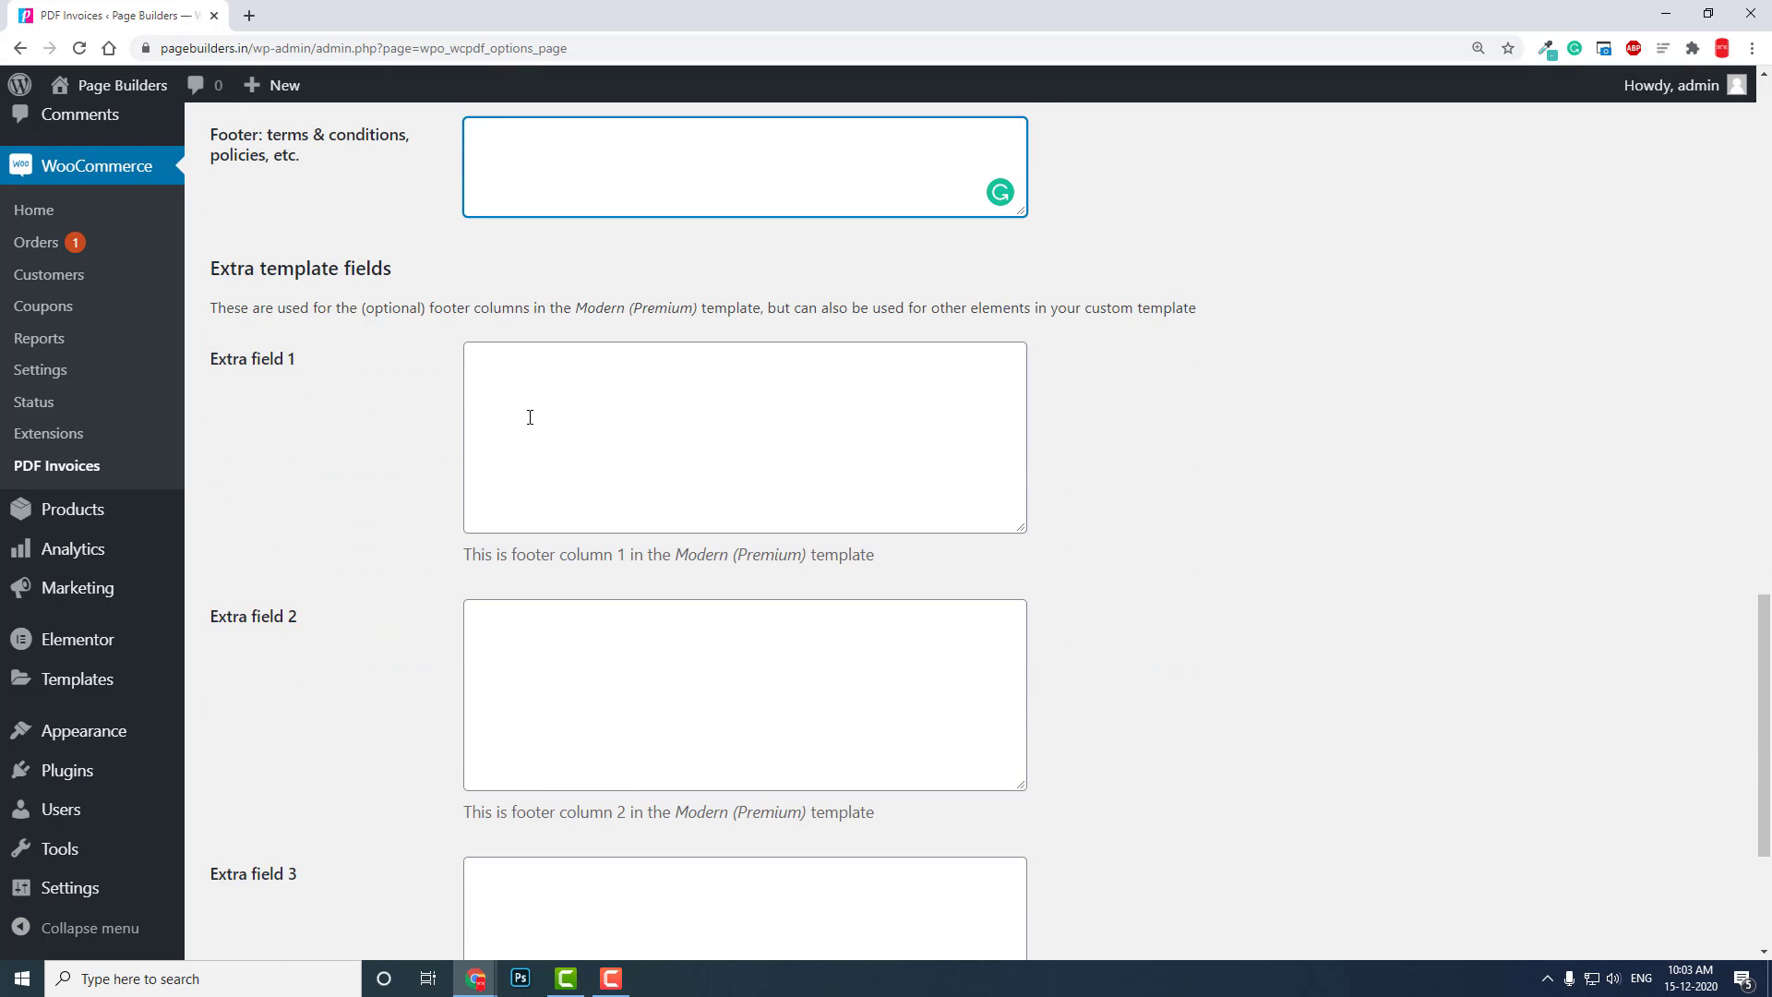
{"action": "scroll", "coordinate": [529, 417], "scroll_direction": "down", "scroll_amount": 3}
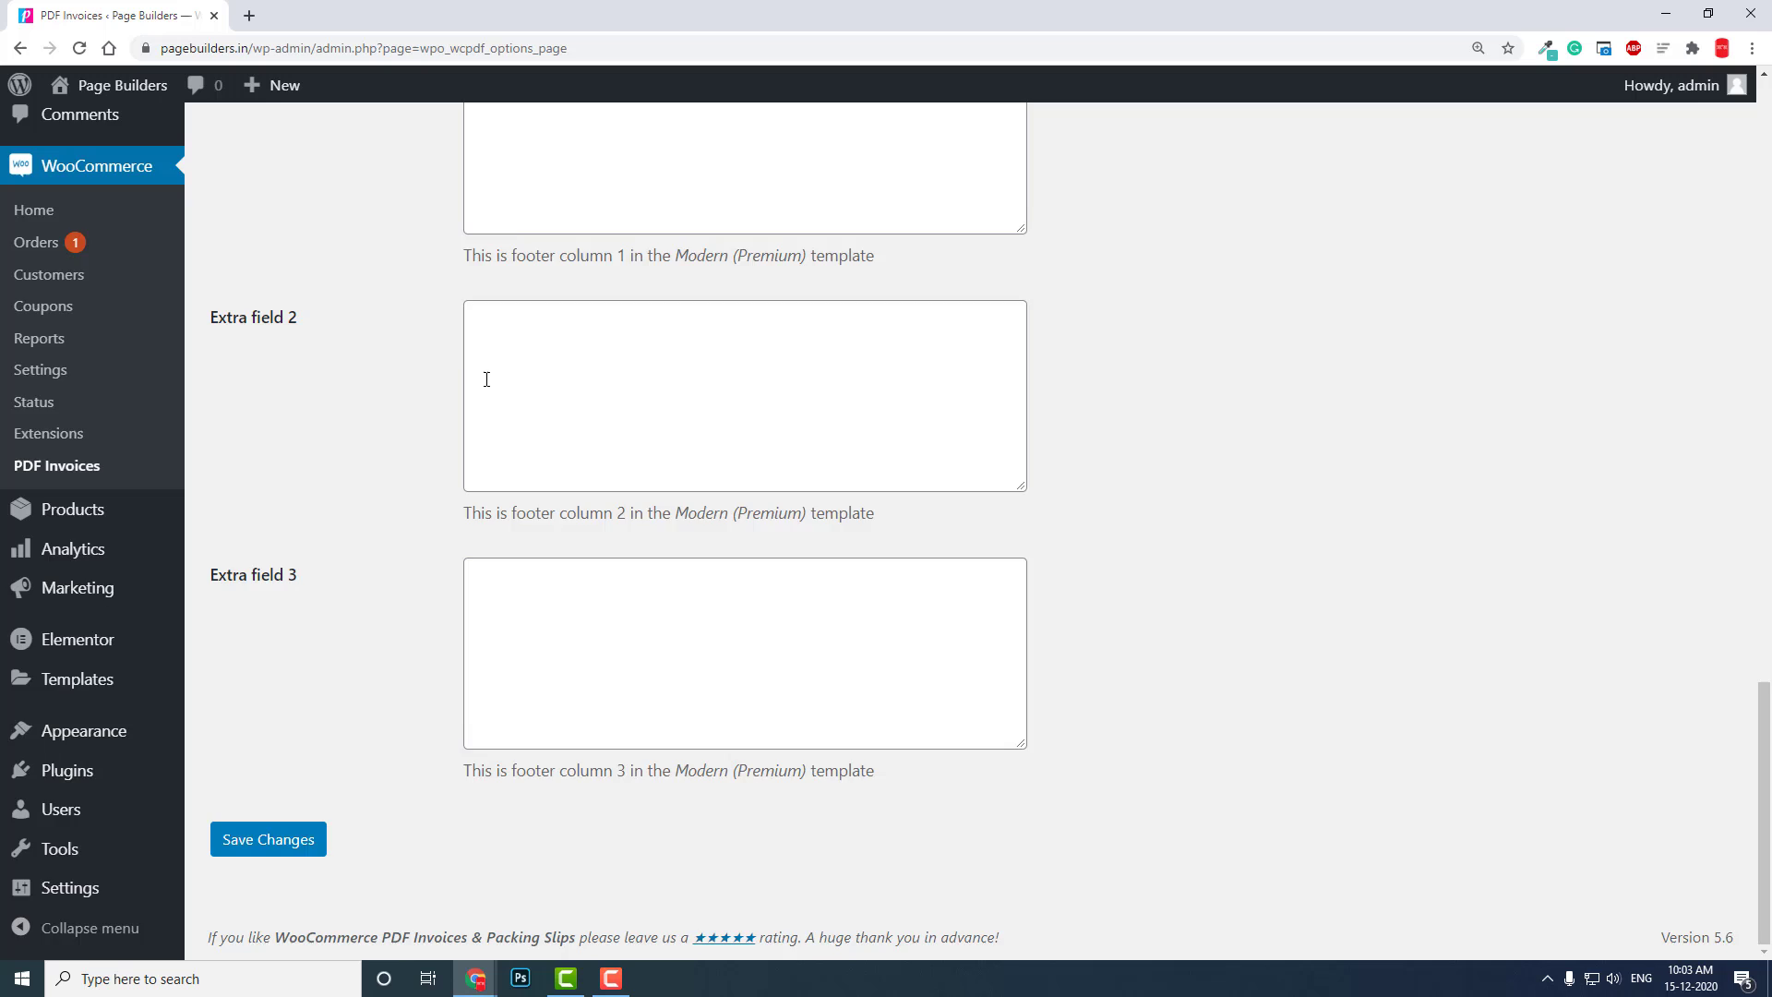
{"action": "scroll", "coordinate": [486, 376], "scroll_direction": "up", "scroll_amount": 5}
{"action": "scroll", "coordinate": [486, 379], "scroll_direction": "down", "scroll_amount": 5}
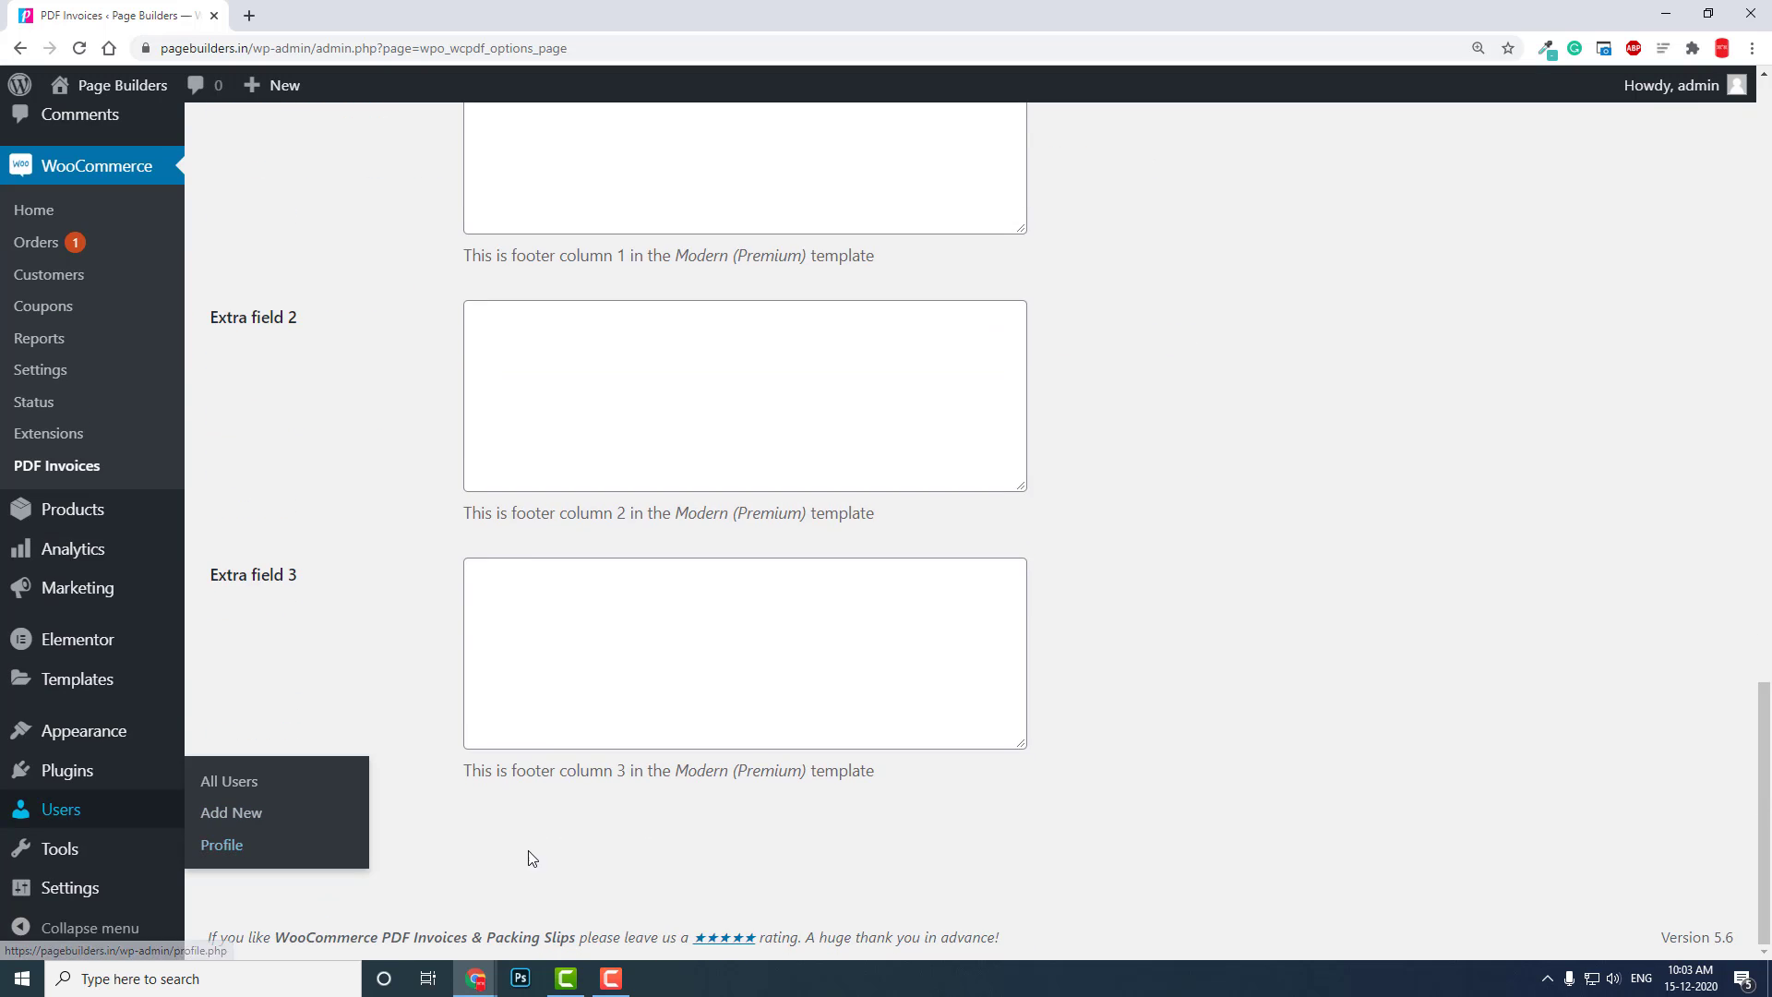
{"action": "left_click", "coordinate": [311, 847]}
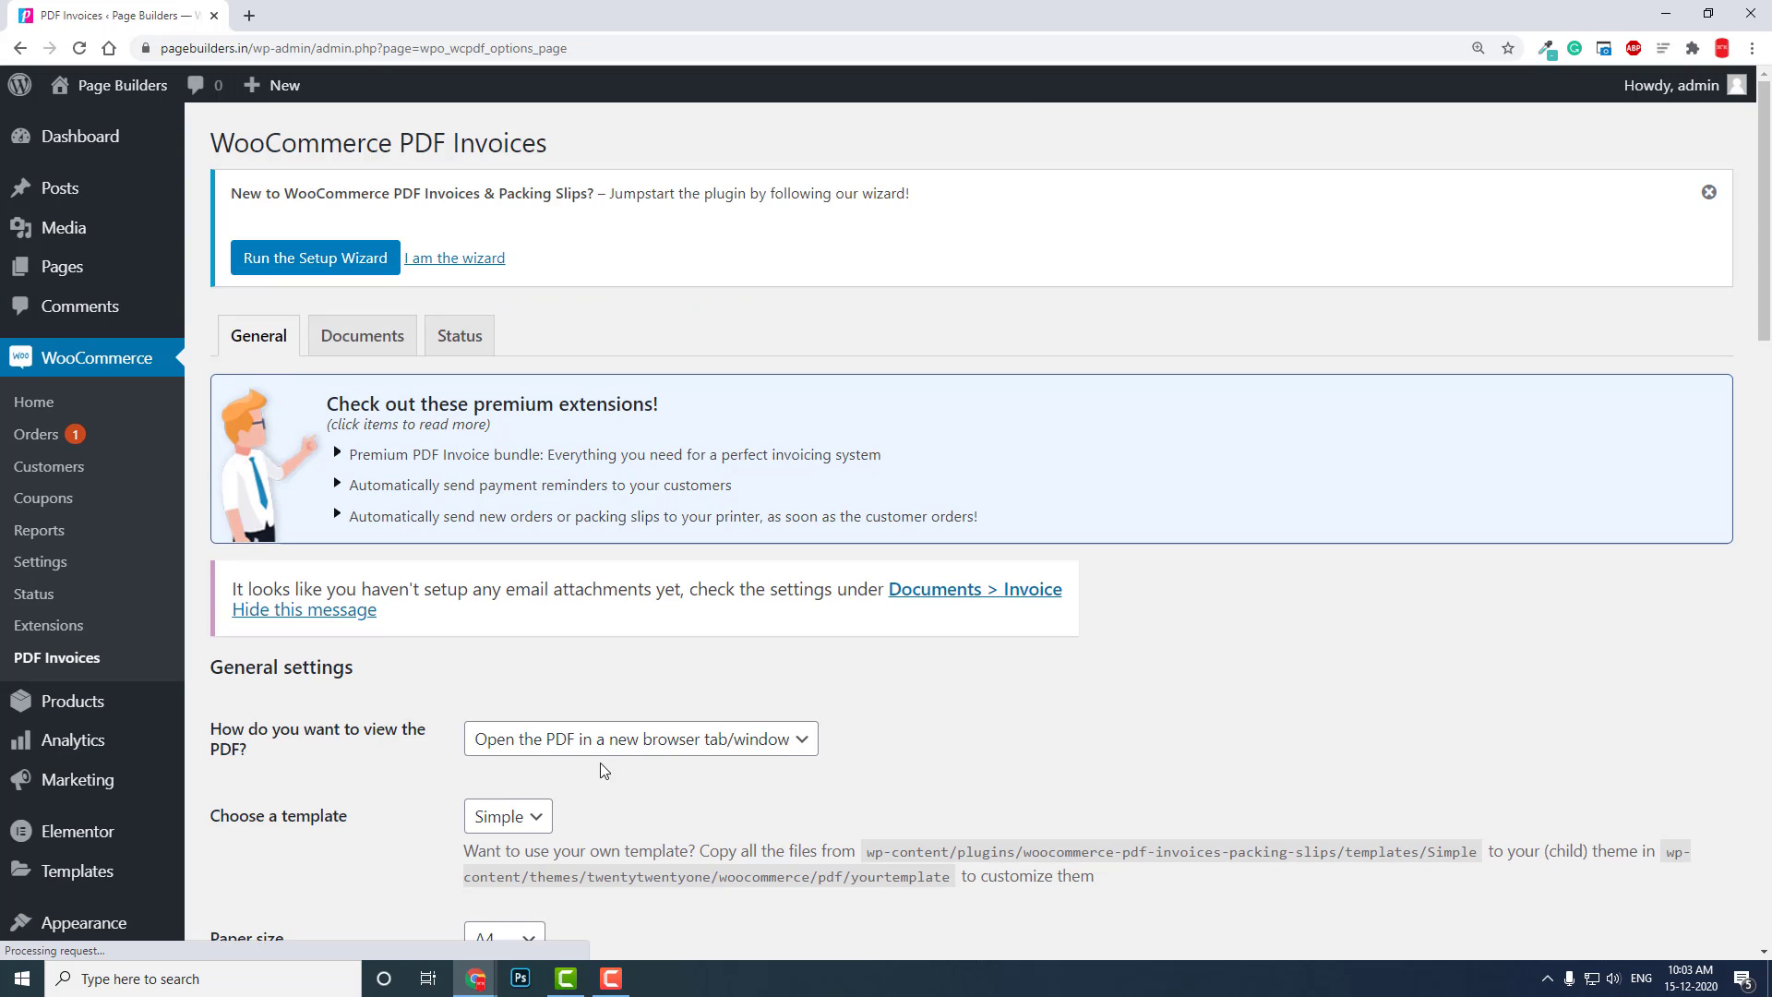
Step: In the invoice Documents settings, tick New order (Admin email) and Completed order under Attach to
{"action": "left_click", "coordinate": [370, 338]}
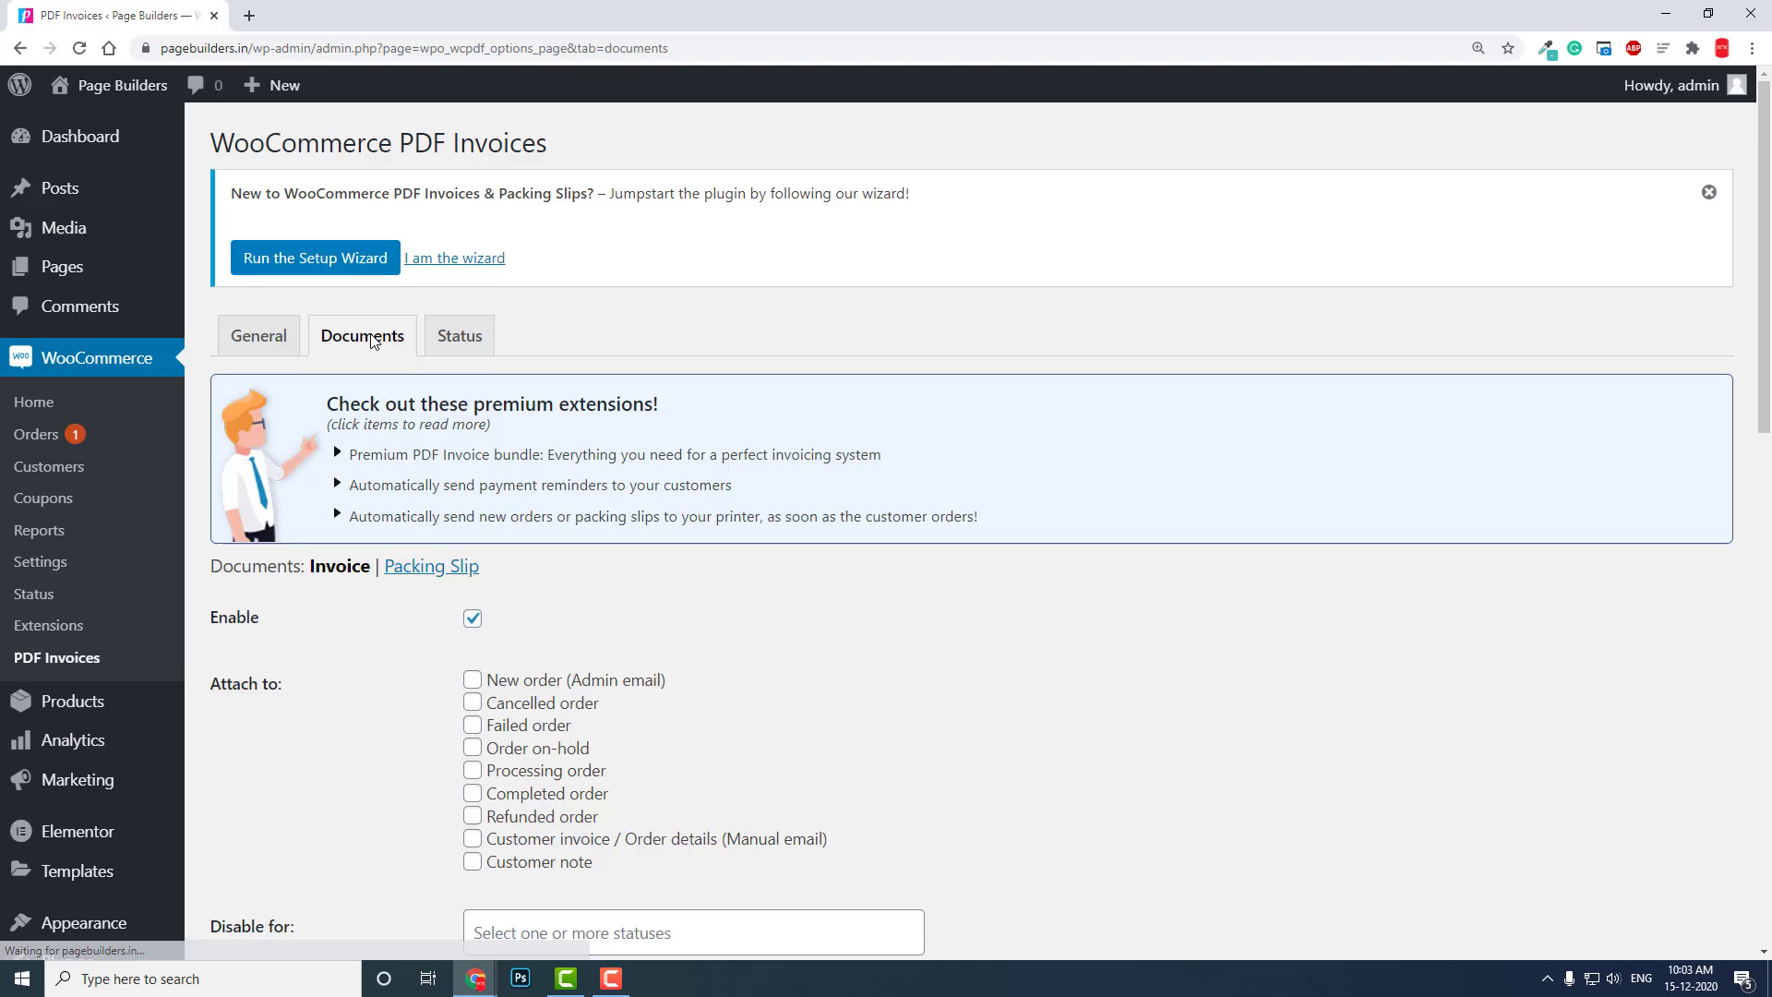
{"action": "scroll", "coordinate": [370, 340], "scroll_direction": "down", "scroll_amount": 2}
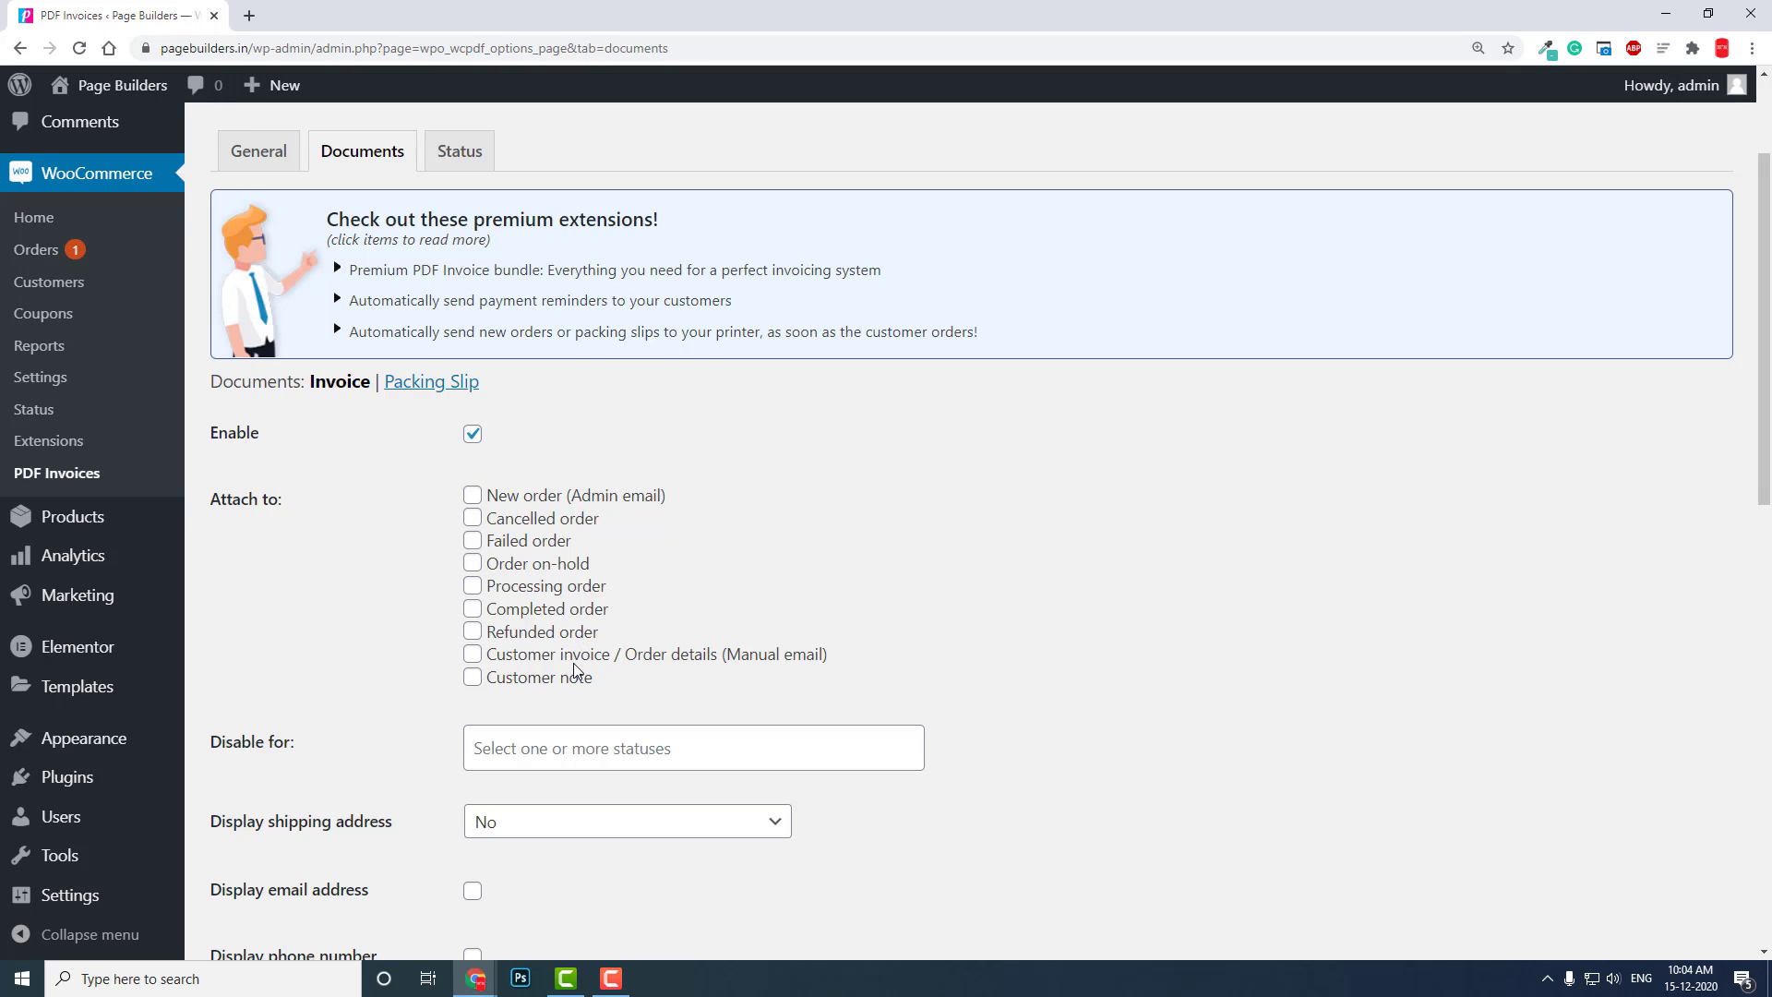
{"action": "left_click", "coordinate": [472, 498]}
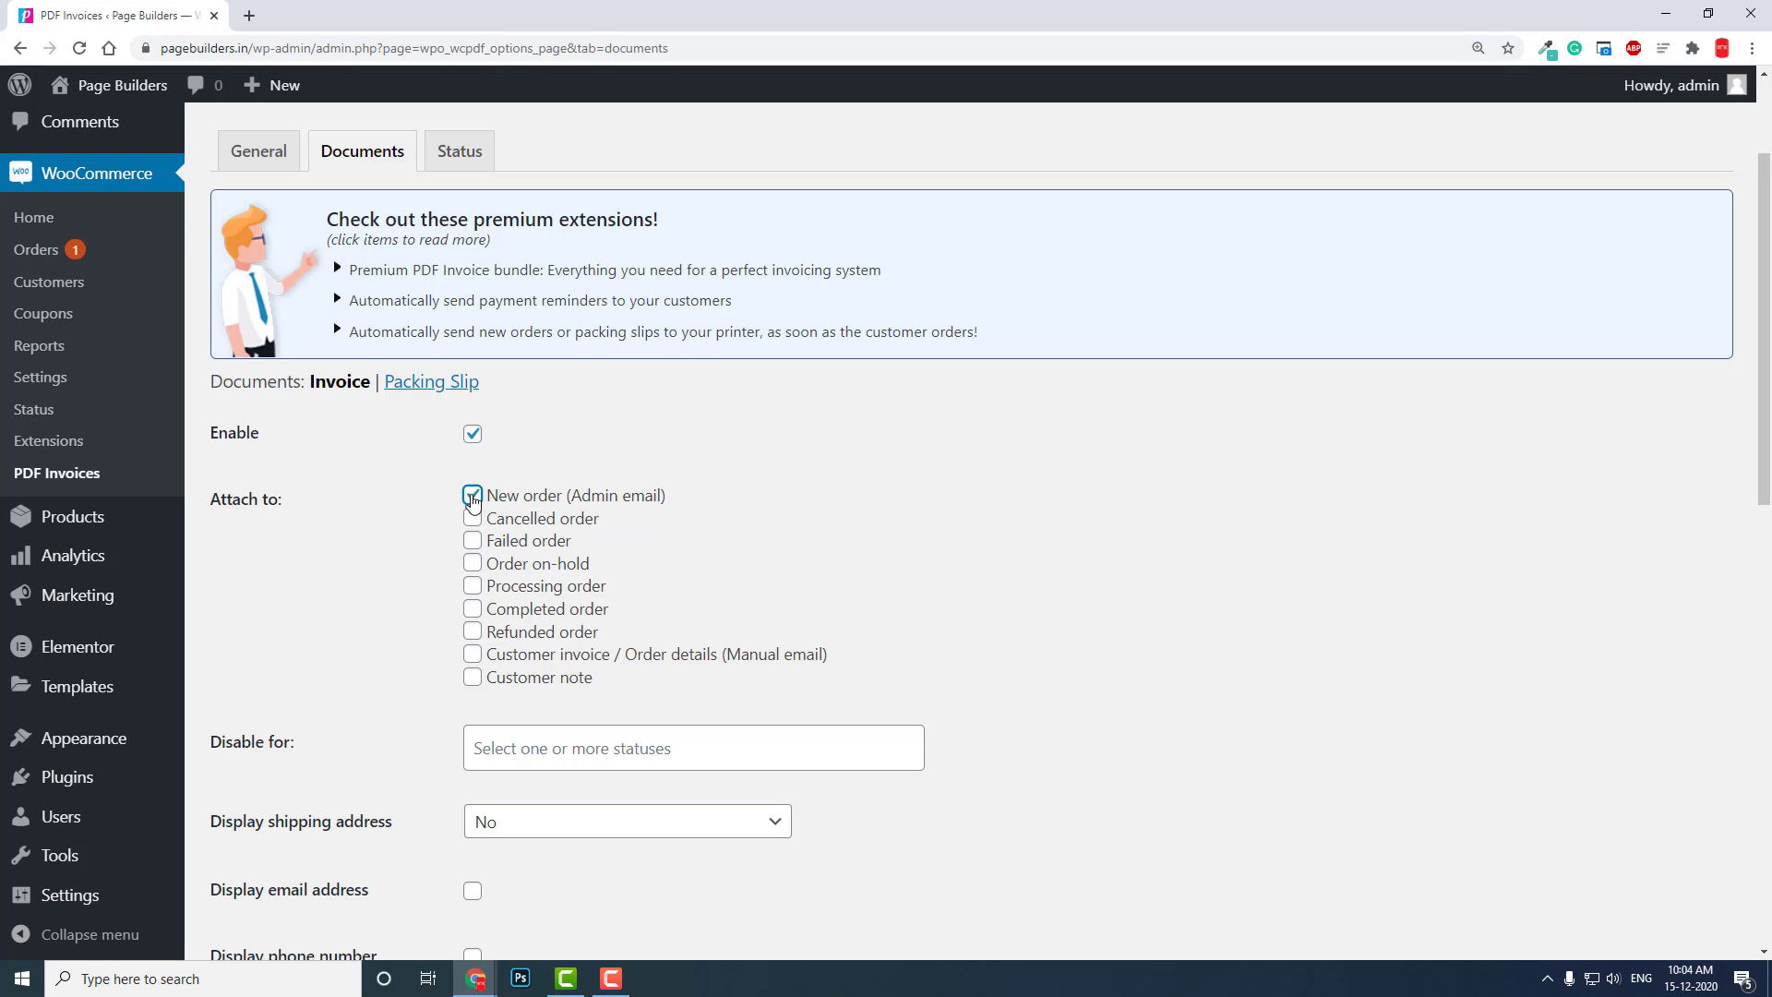
{"action": "left_click", "coordinate": [473, 609]}
{"action": "scroll", "coordinate": [503, 531], "scroll_direction": "down", "scroll_amount": 2}
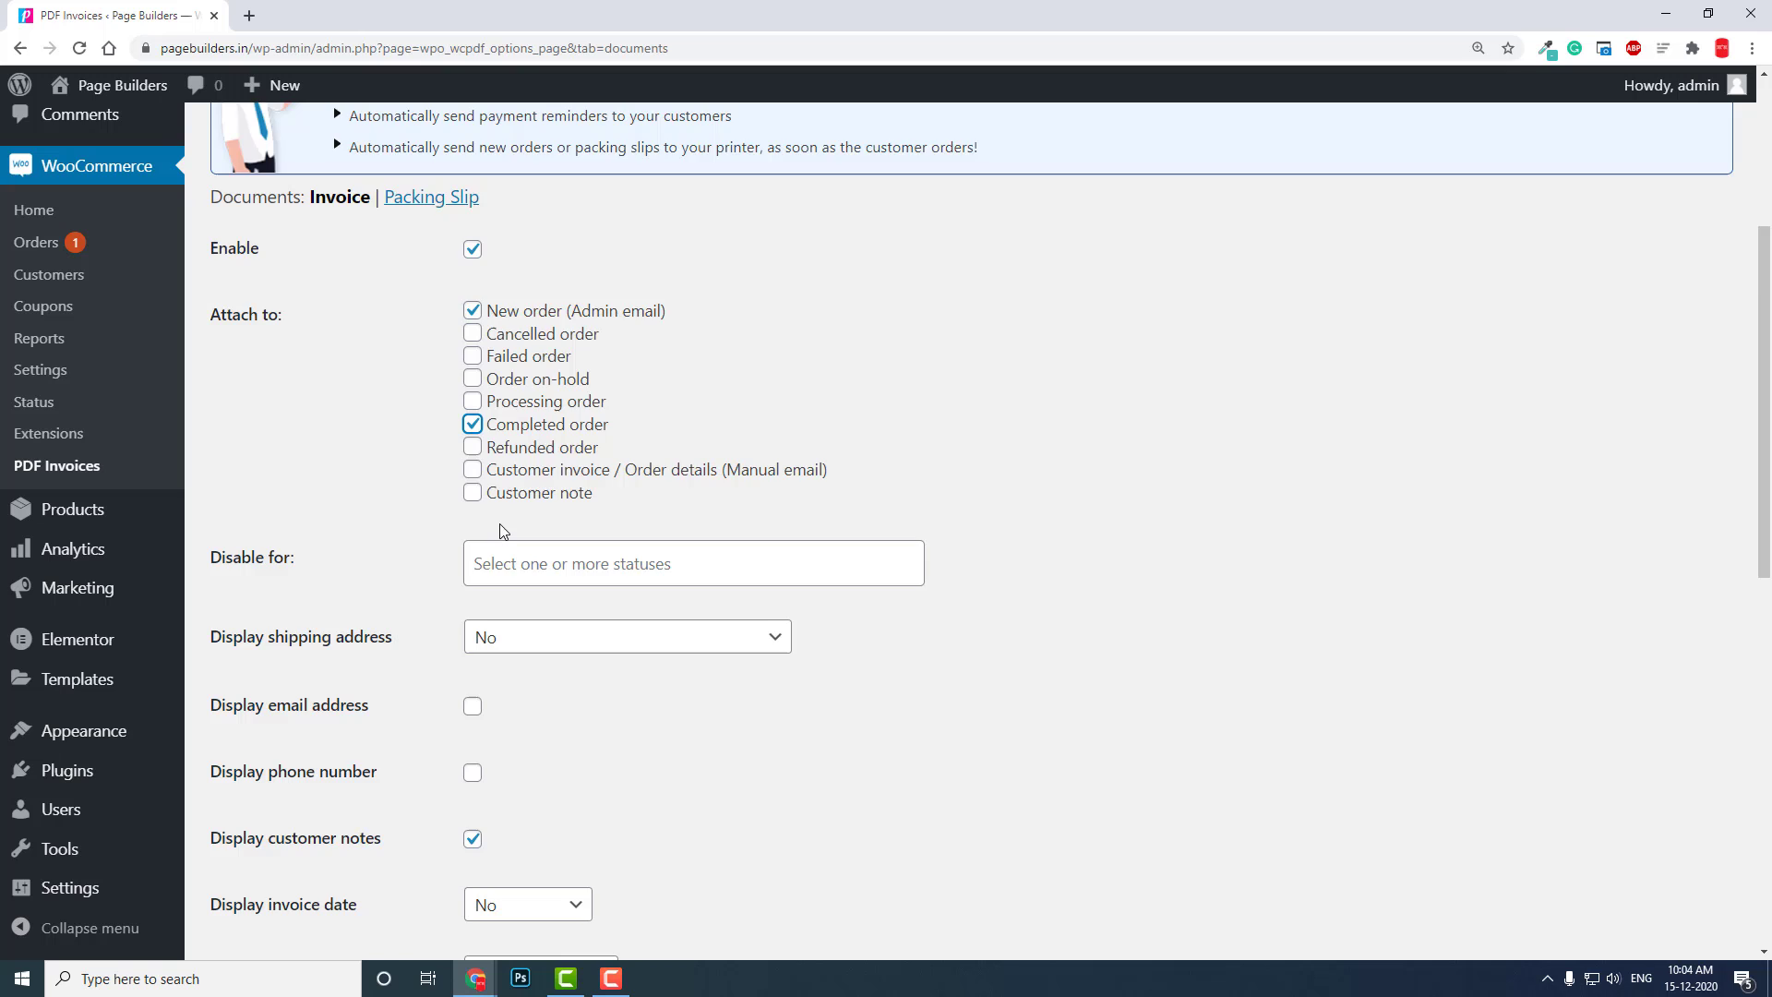
{"action": "scroll", "coordinate": [503, 531], "scroll_direction": "down", "scroll_amount": 2}
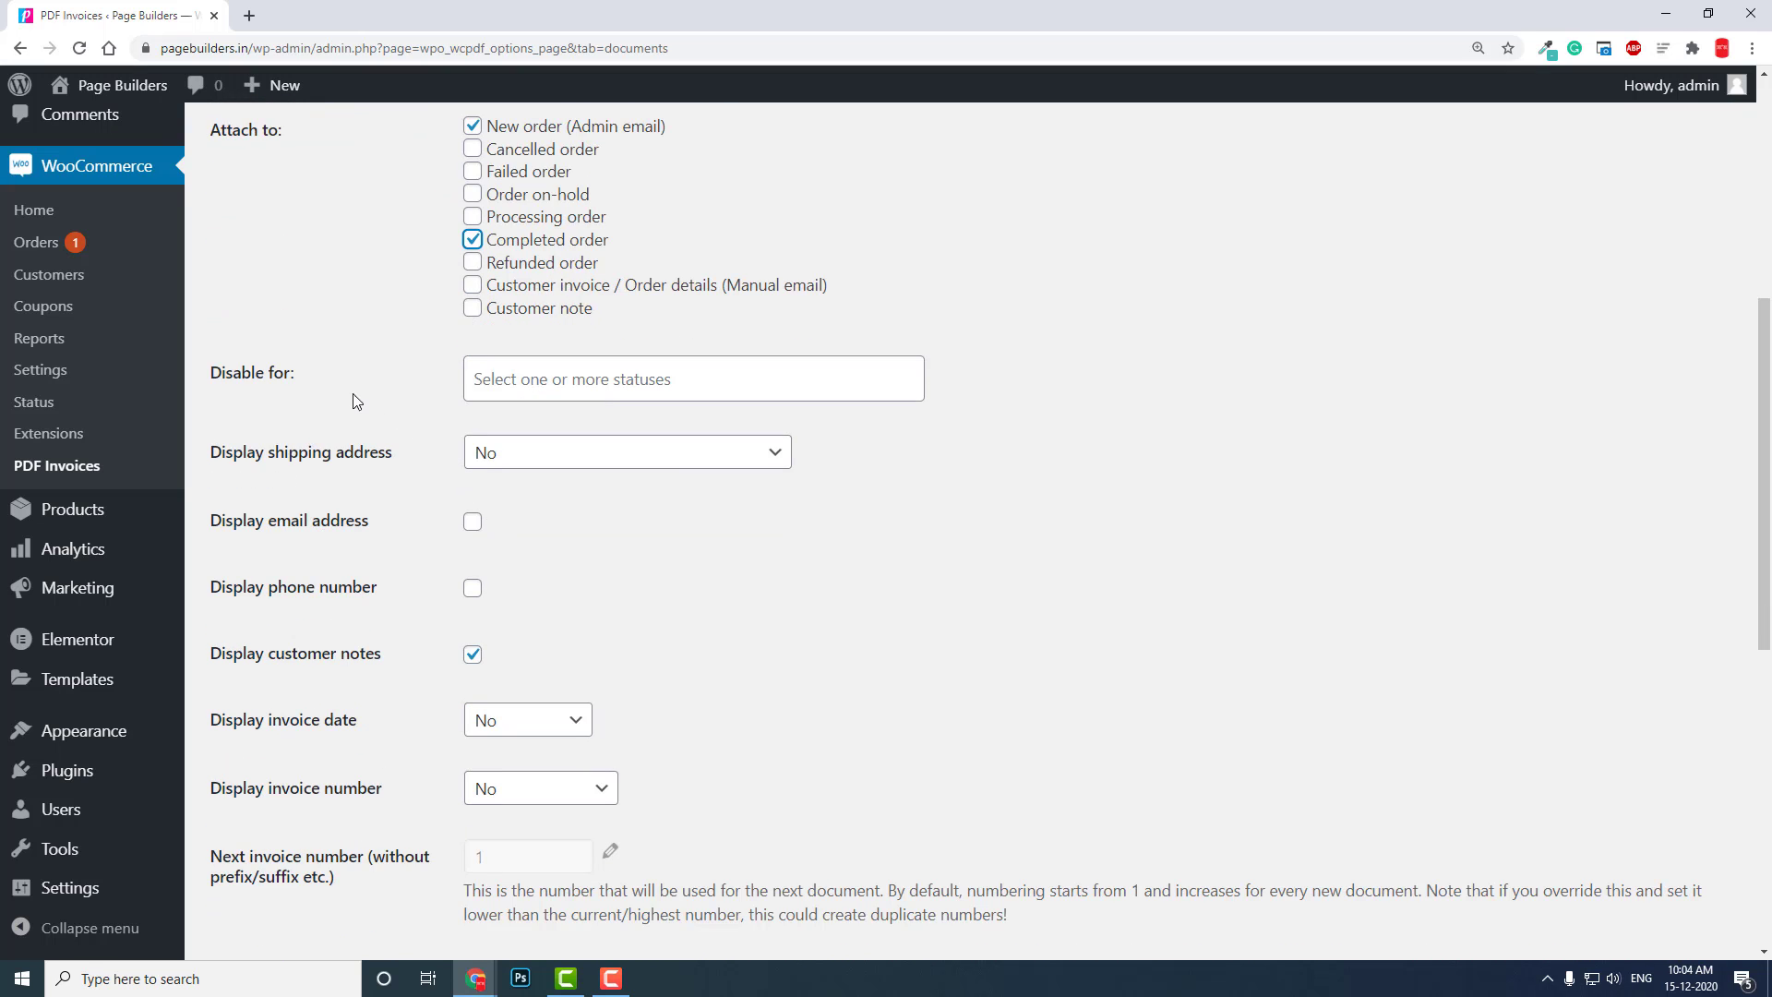
{"action": "left_click", "coordinate": [530, 394]}
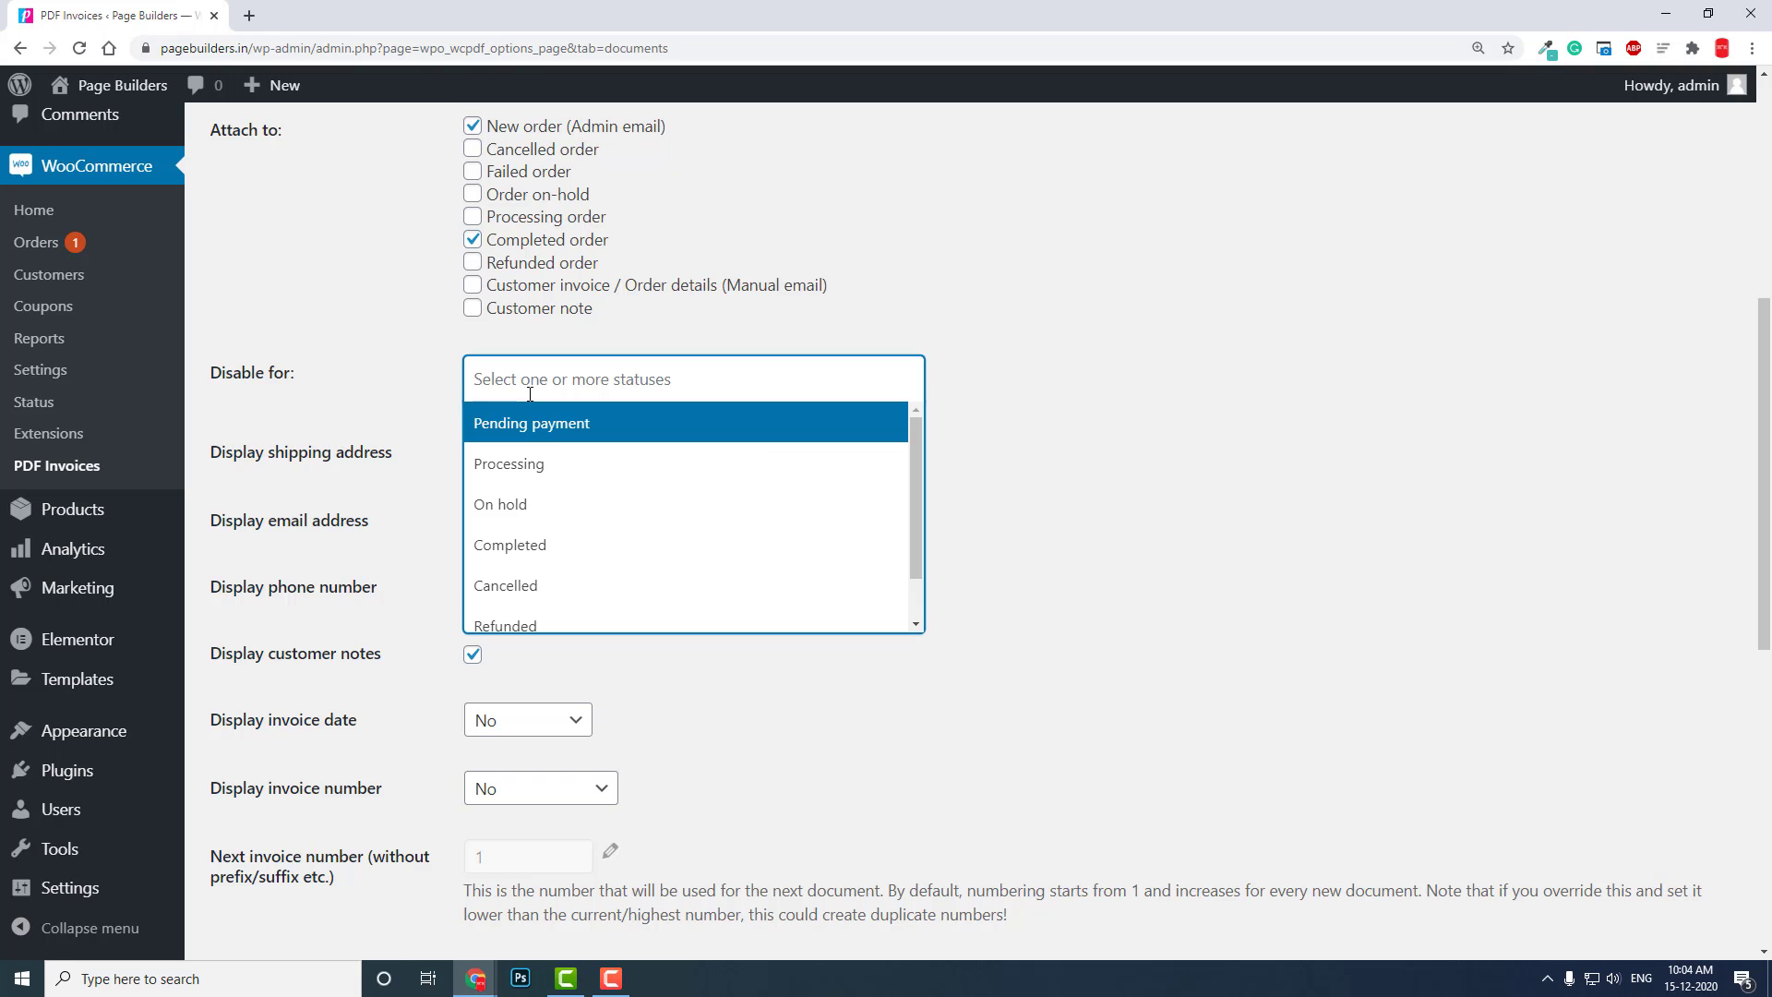
{"action": "scroll", "coordinate": [552, 480], "scroll_direction": "down", "scroll_amount": 1}
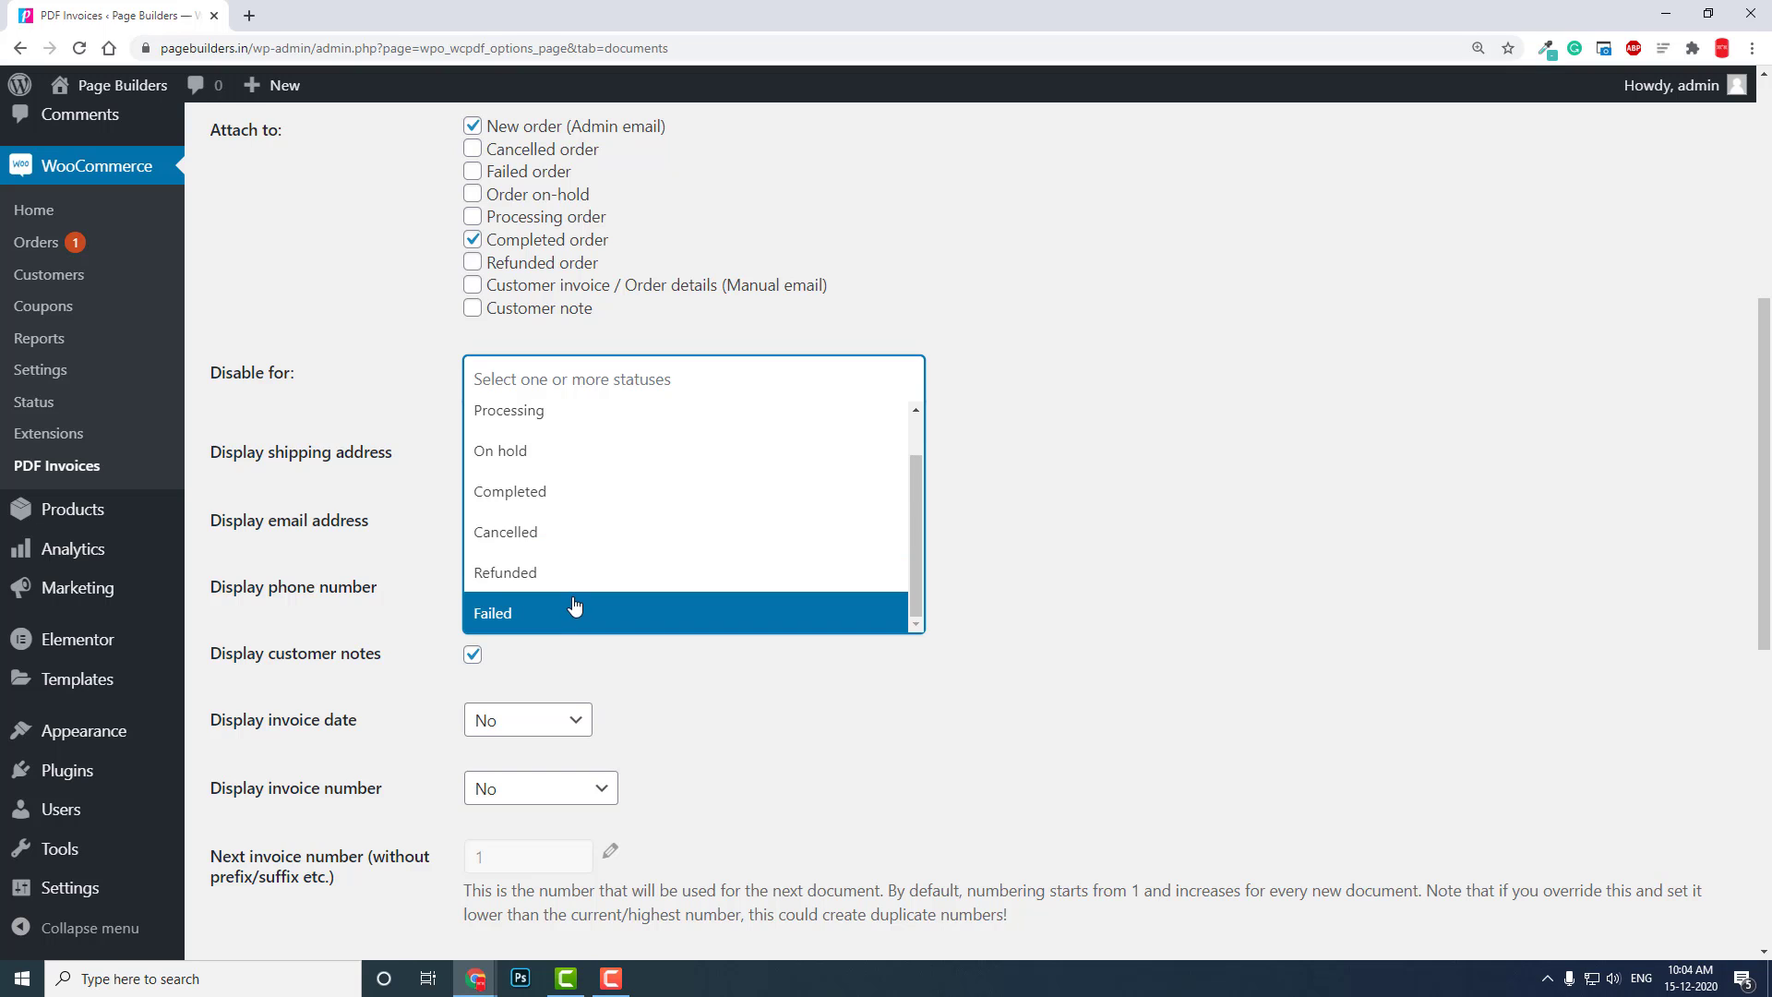
{"action": "left_click", "coordinate": [1104, 449]}
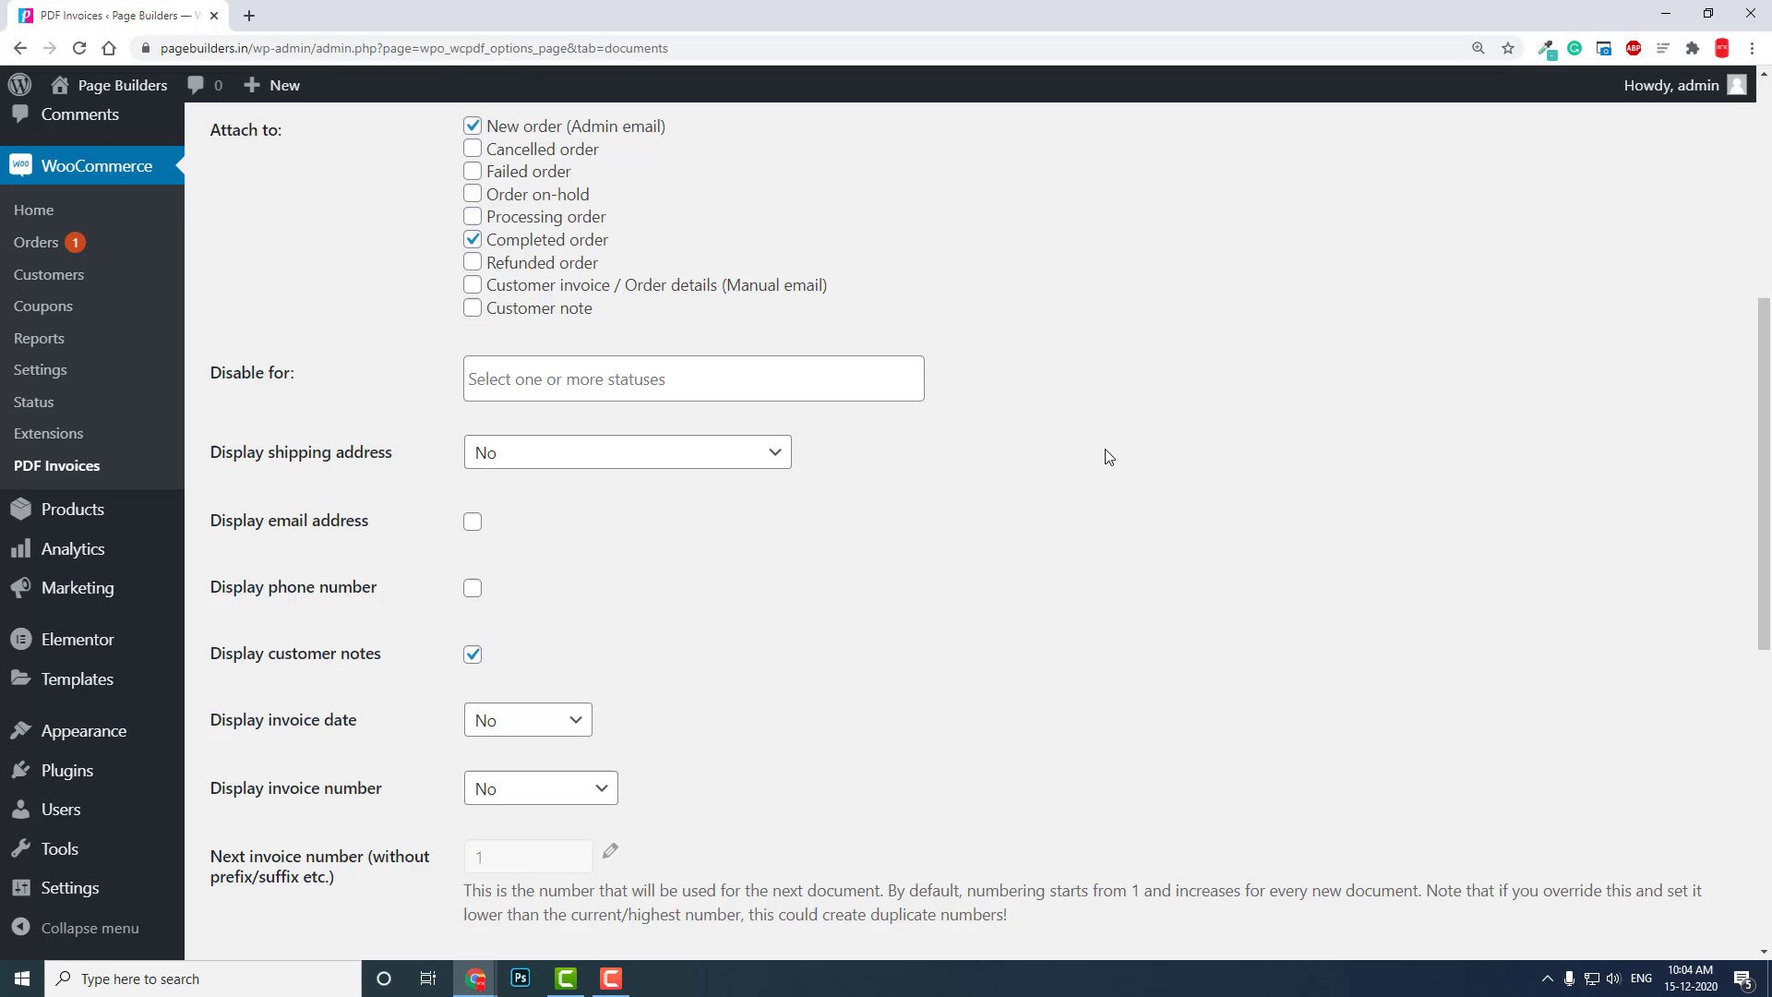
{"action": "scroll", "coordinate": [1107, 456], "scroll_direction": "down", "scroll_amount": 2}
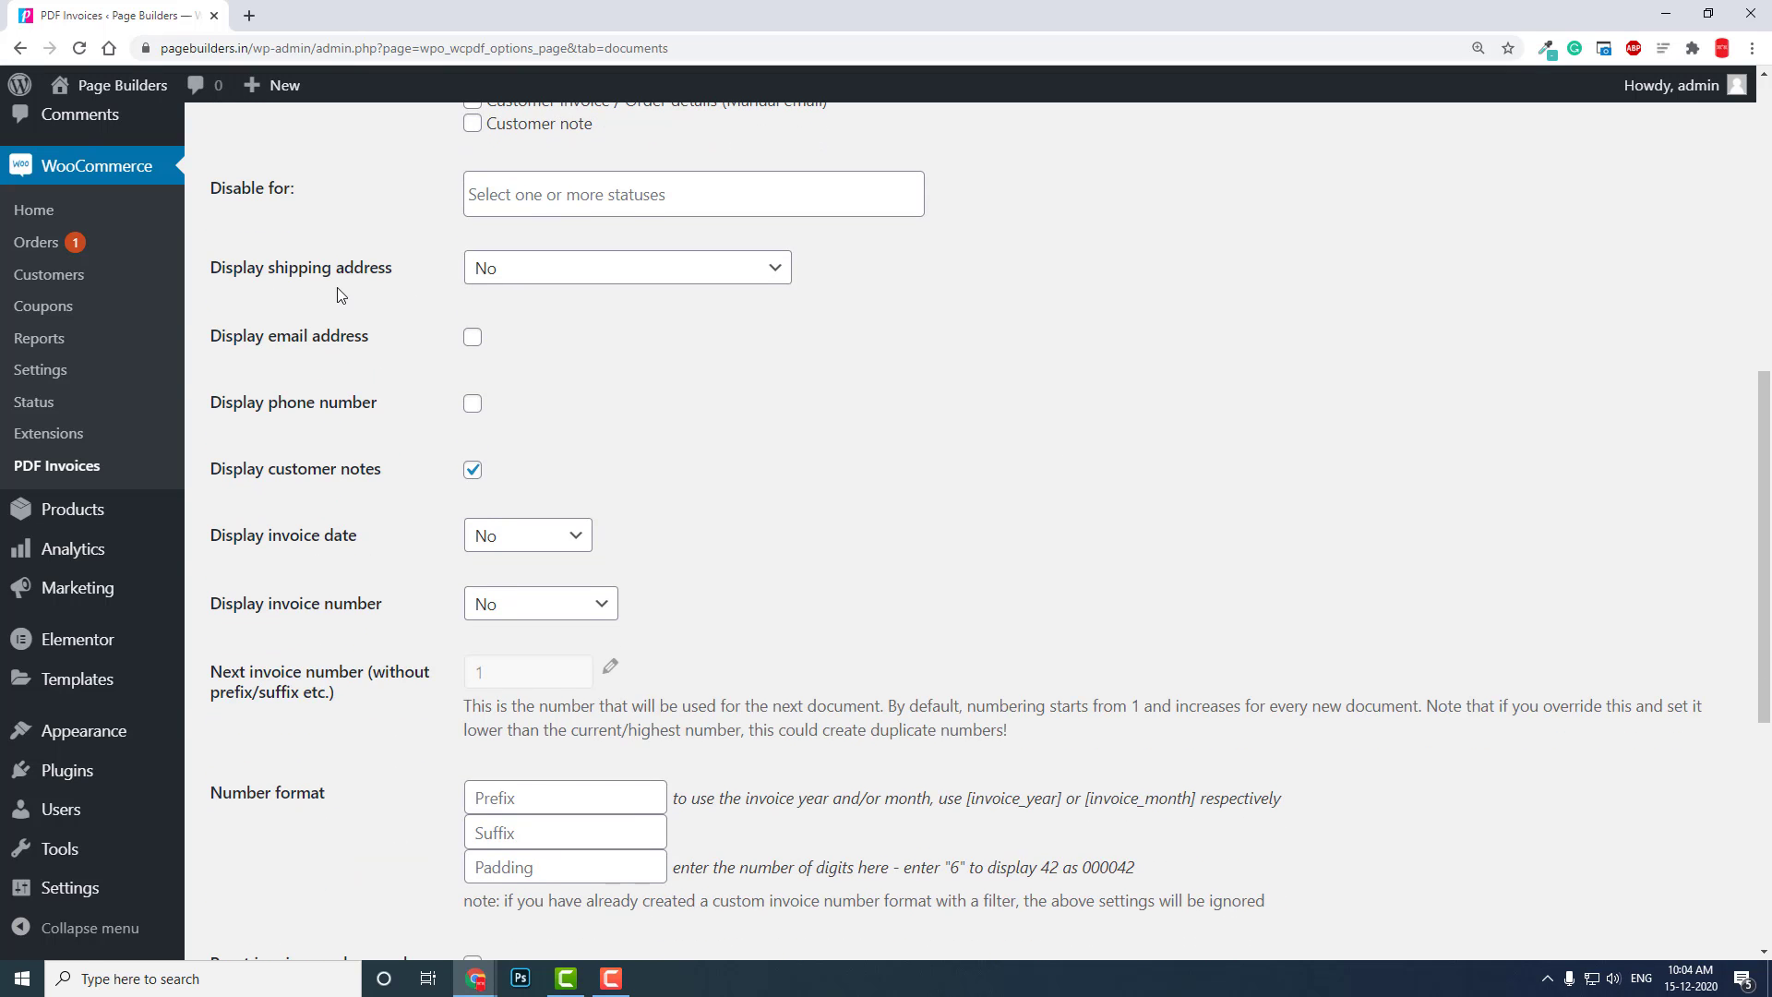
{"action": "left_click", "coordinate": [539, 278]}
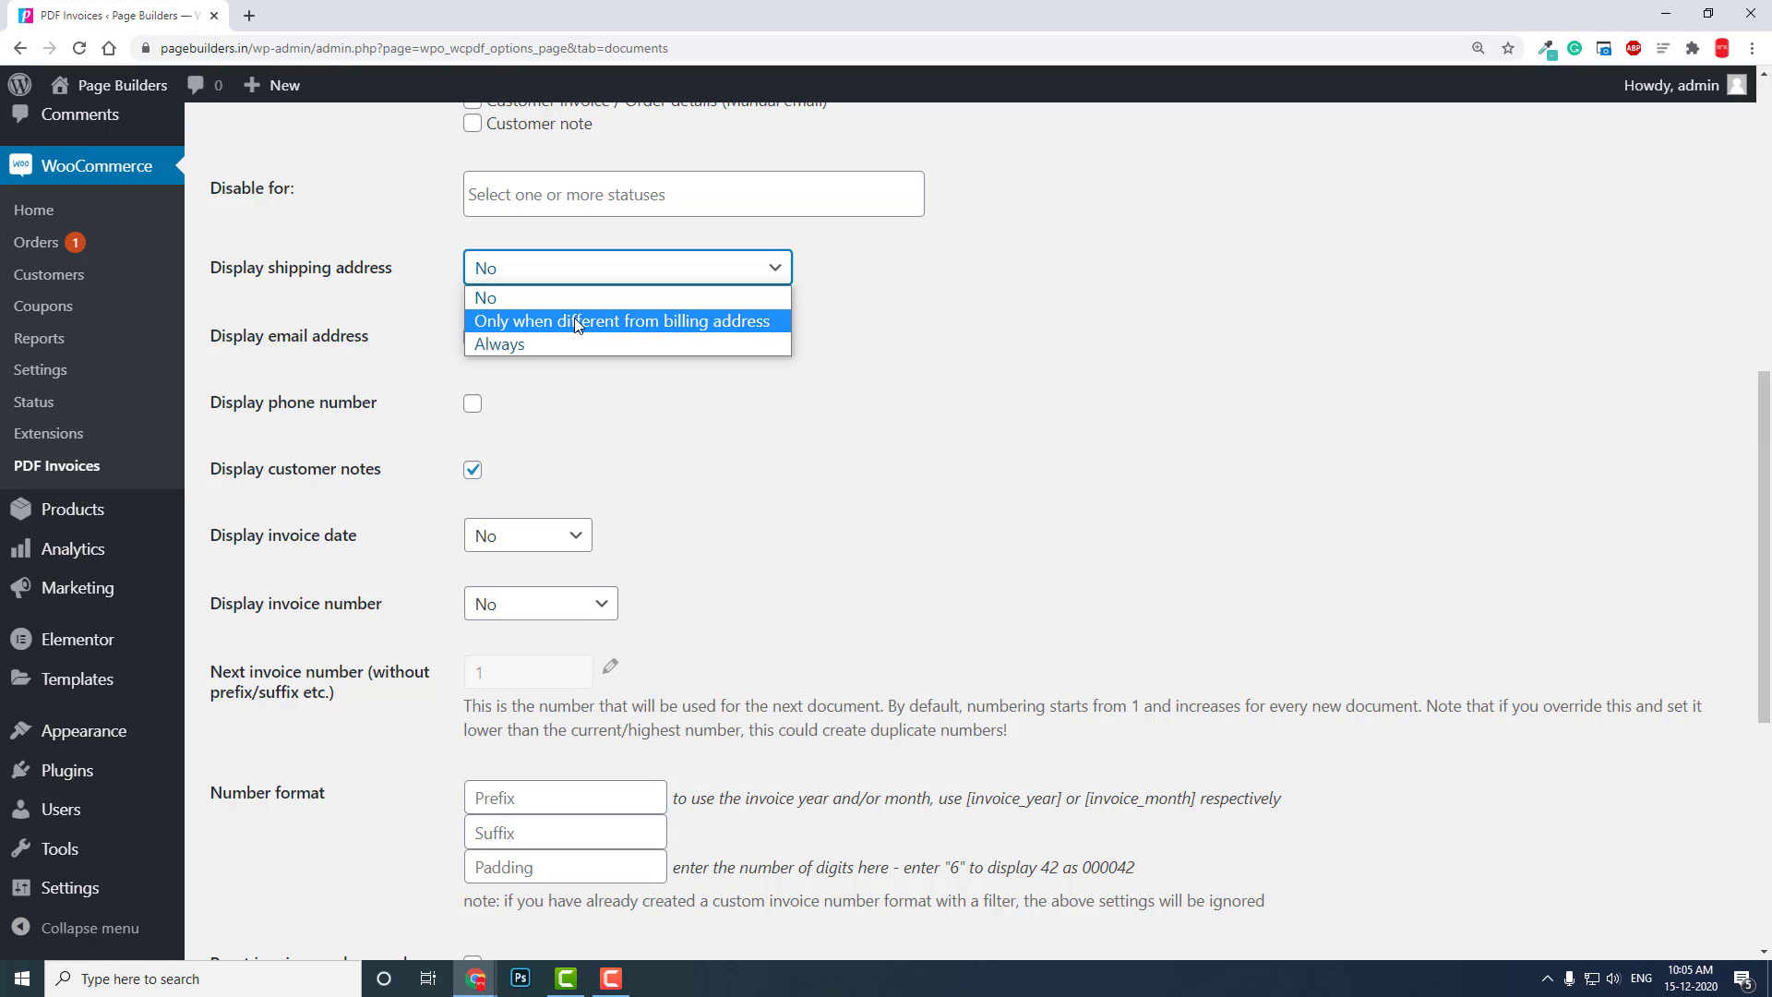
Step: Keep the shipping address off invoices and show the customer's phone number
{"action": "left_click", "coordinate": [680, 490]}
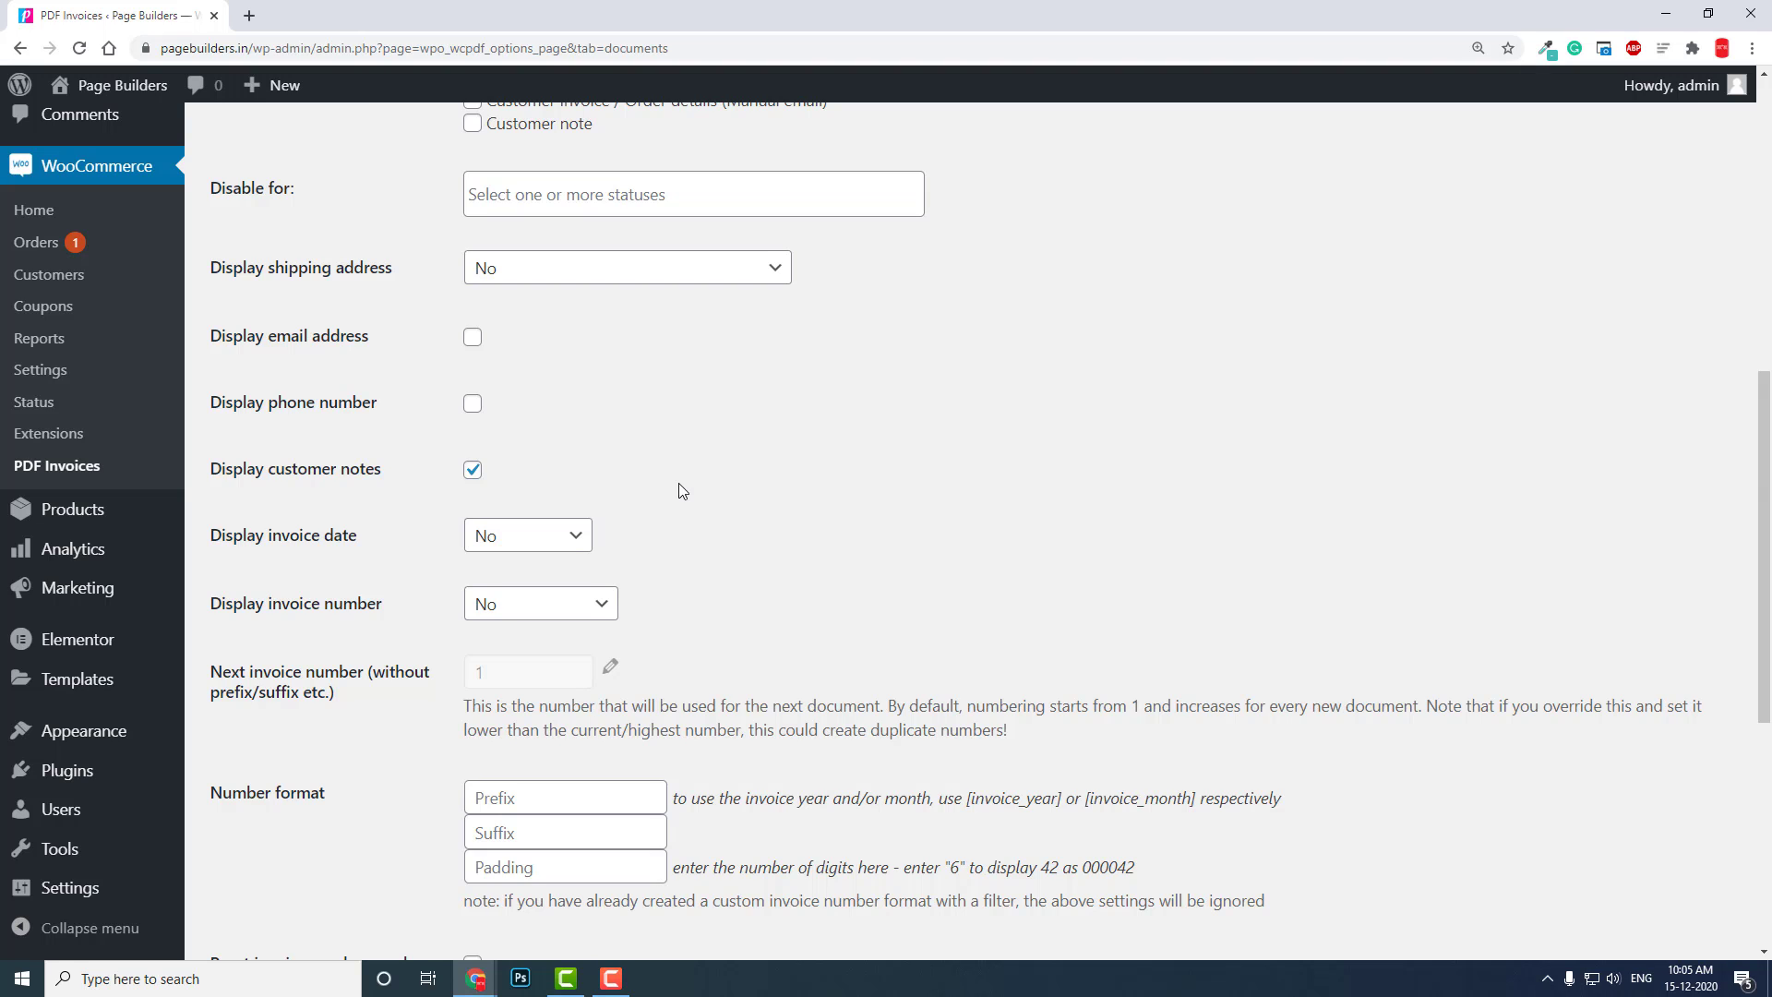
{"action": "scroll", "coordinate": [680, 490], "scroll_direction": "down", "scroll_amount": 1}
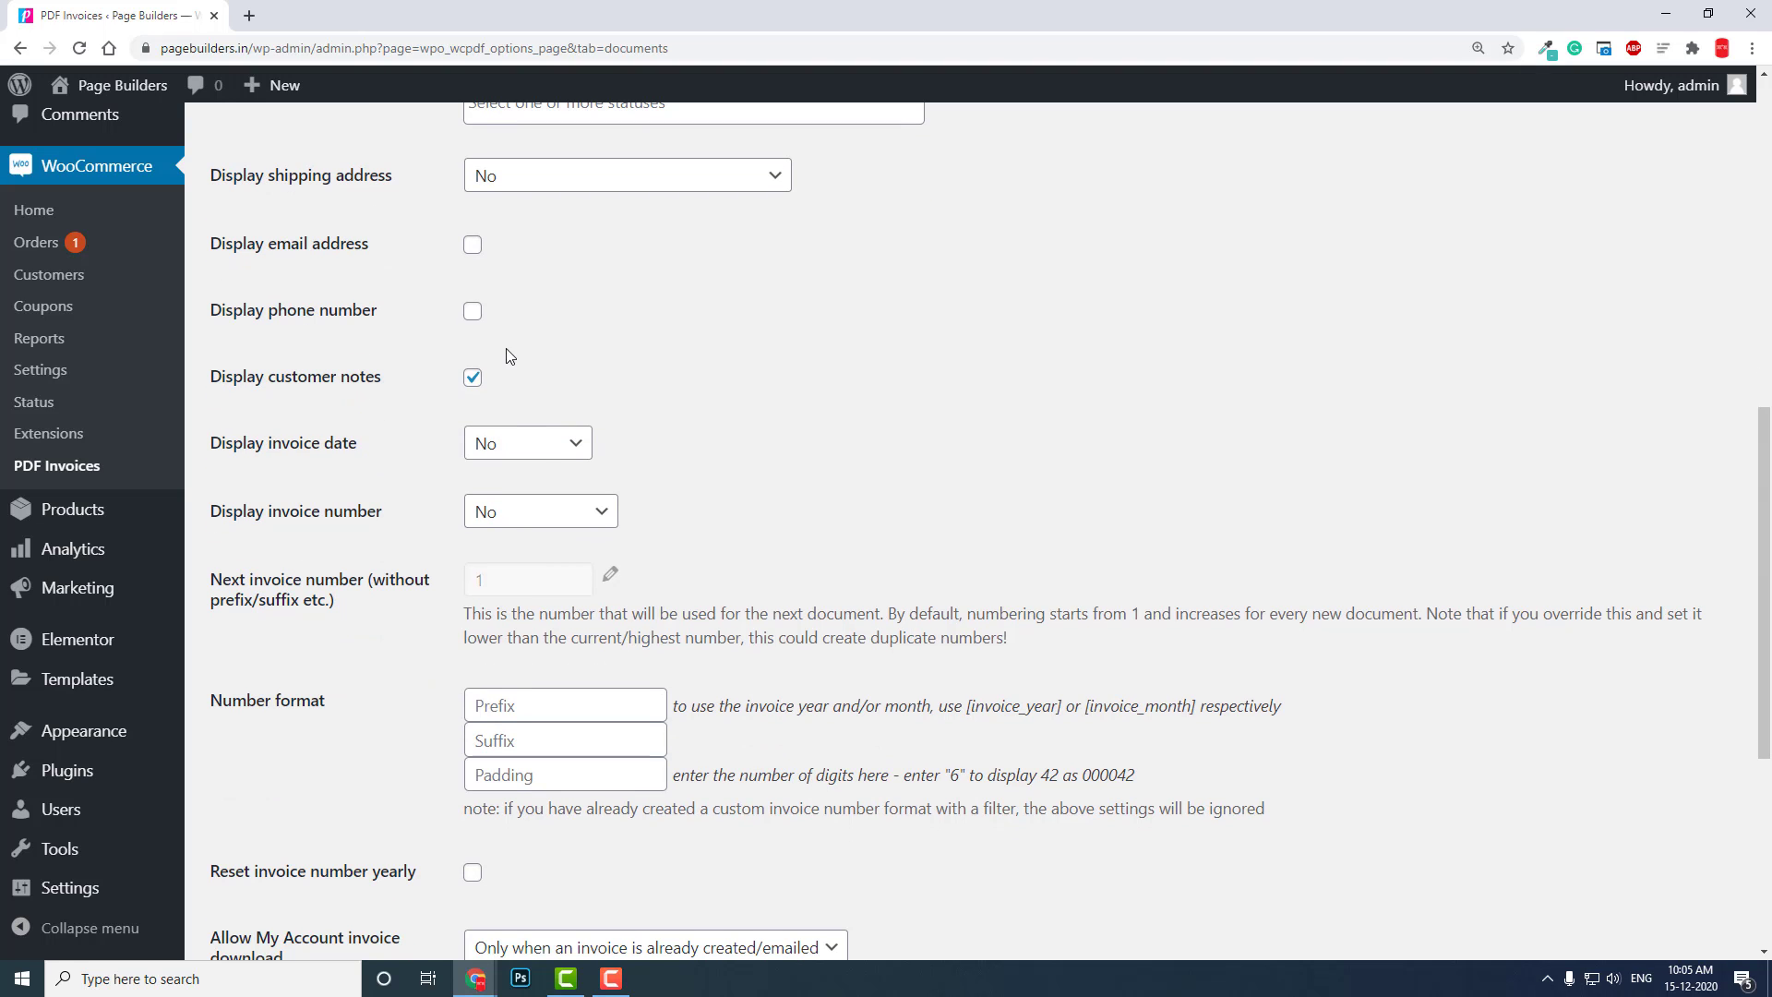
{"action": "left_click", "coordinate": [472, 311]}
Step: Set the invoice date display to Invoice Date and the number display to Invoice Number
{"action": "left_click", "coordinate": [550, 447]}
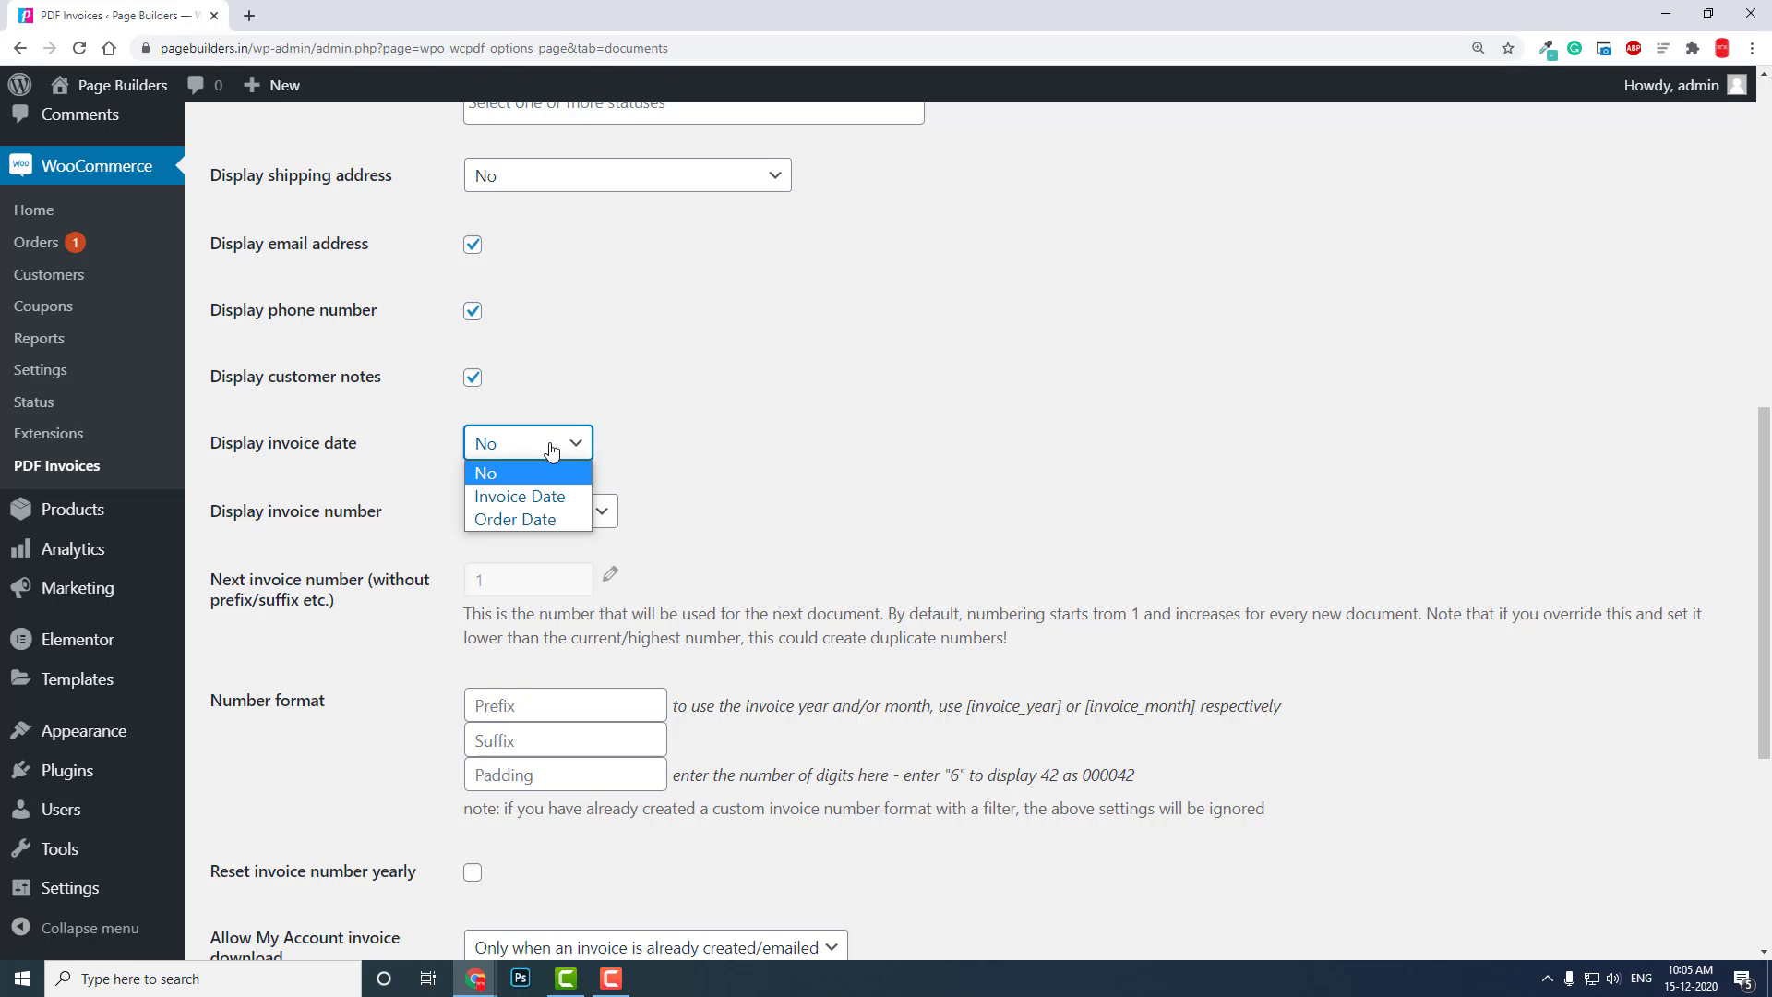
{"action": "left_click", "coordinate": [542, 519]}
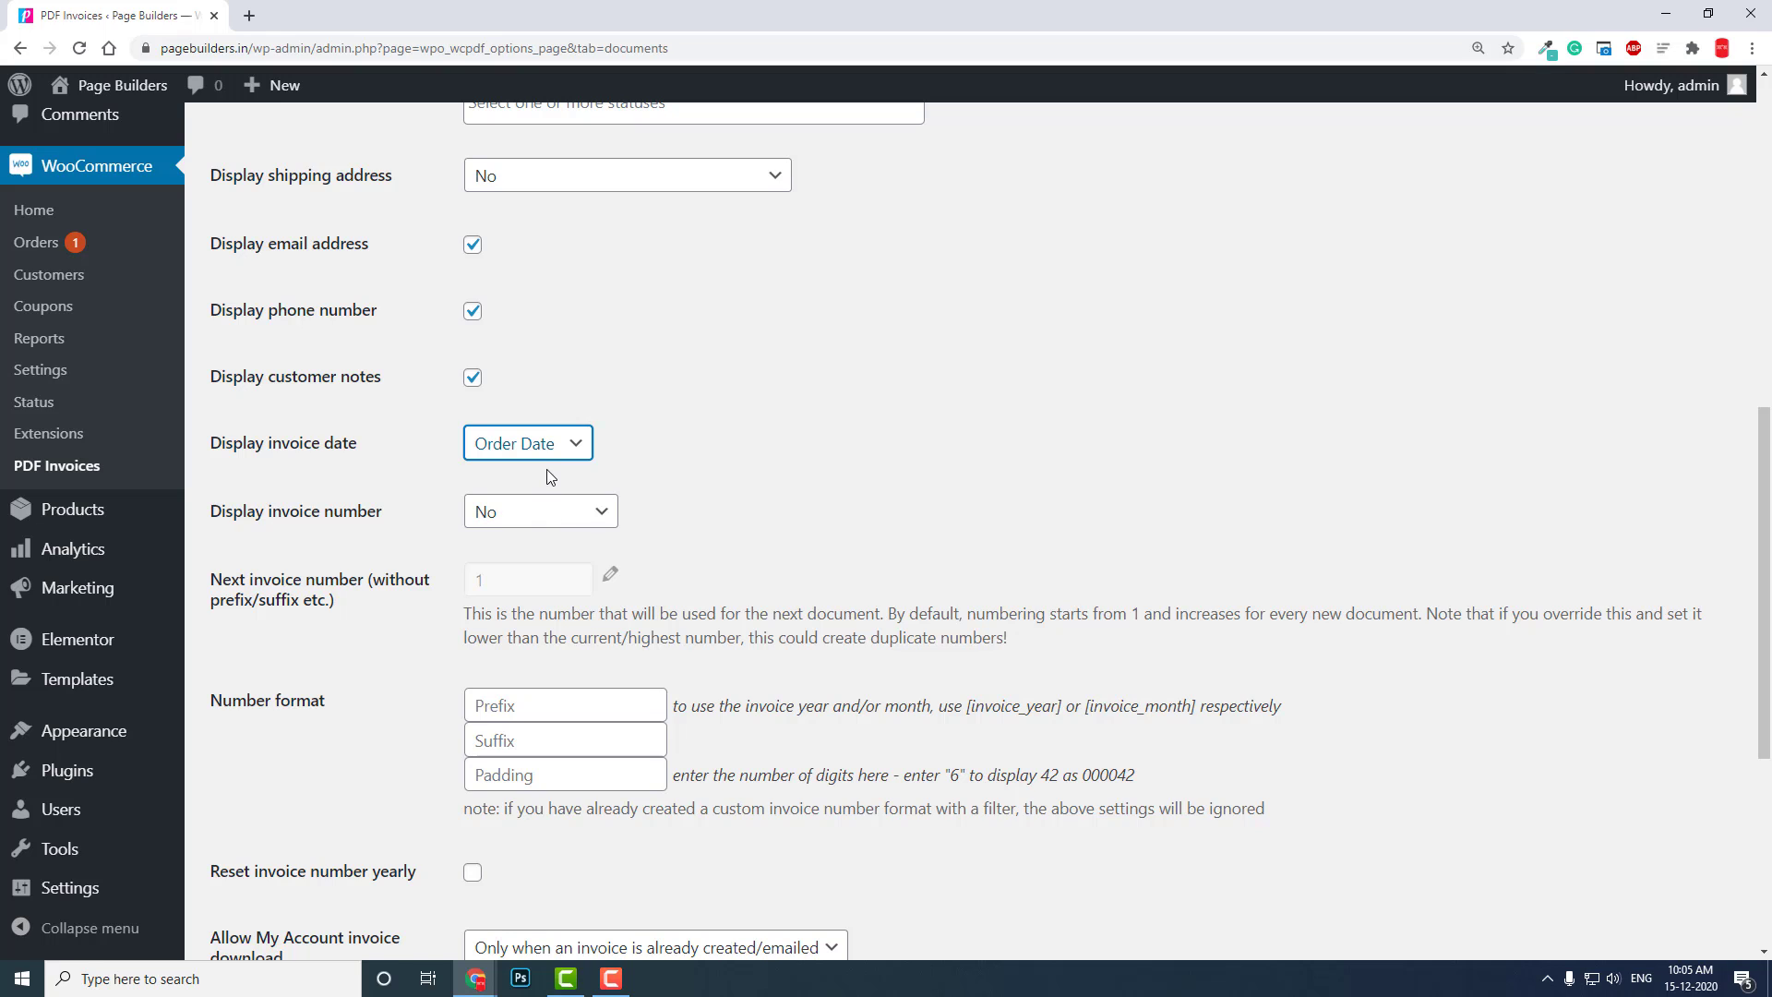
{"action": "left_click", "coordinate": [572, 513]}
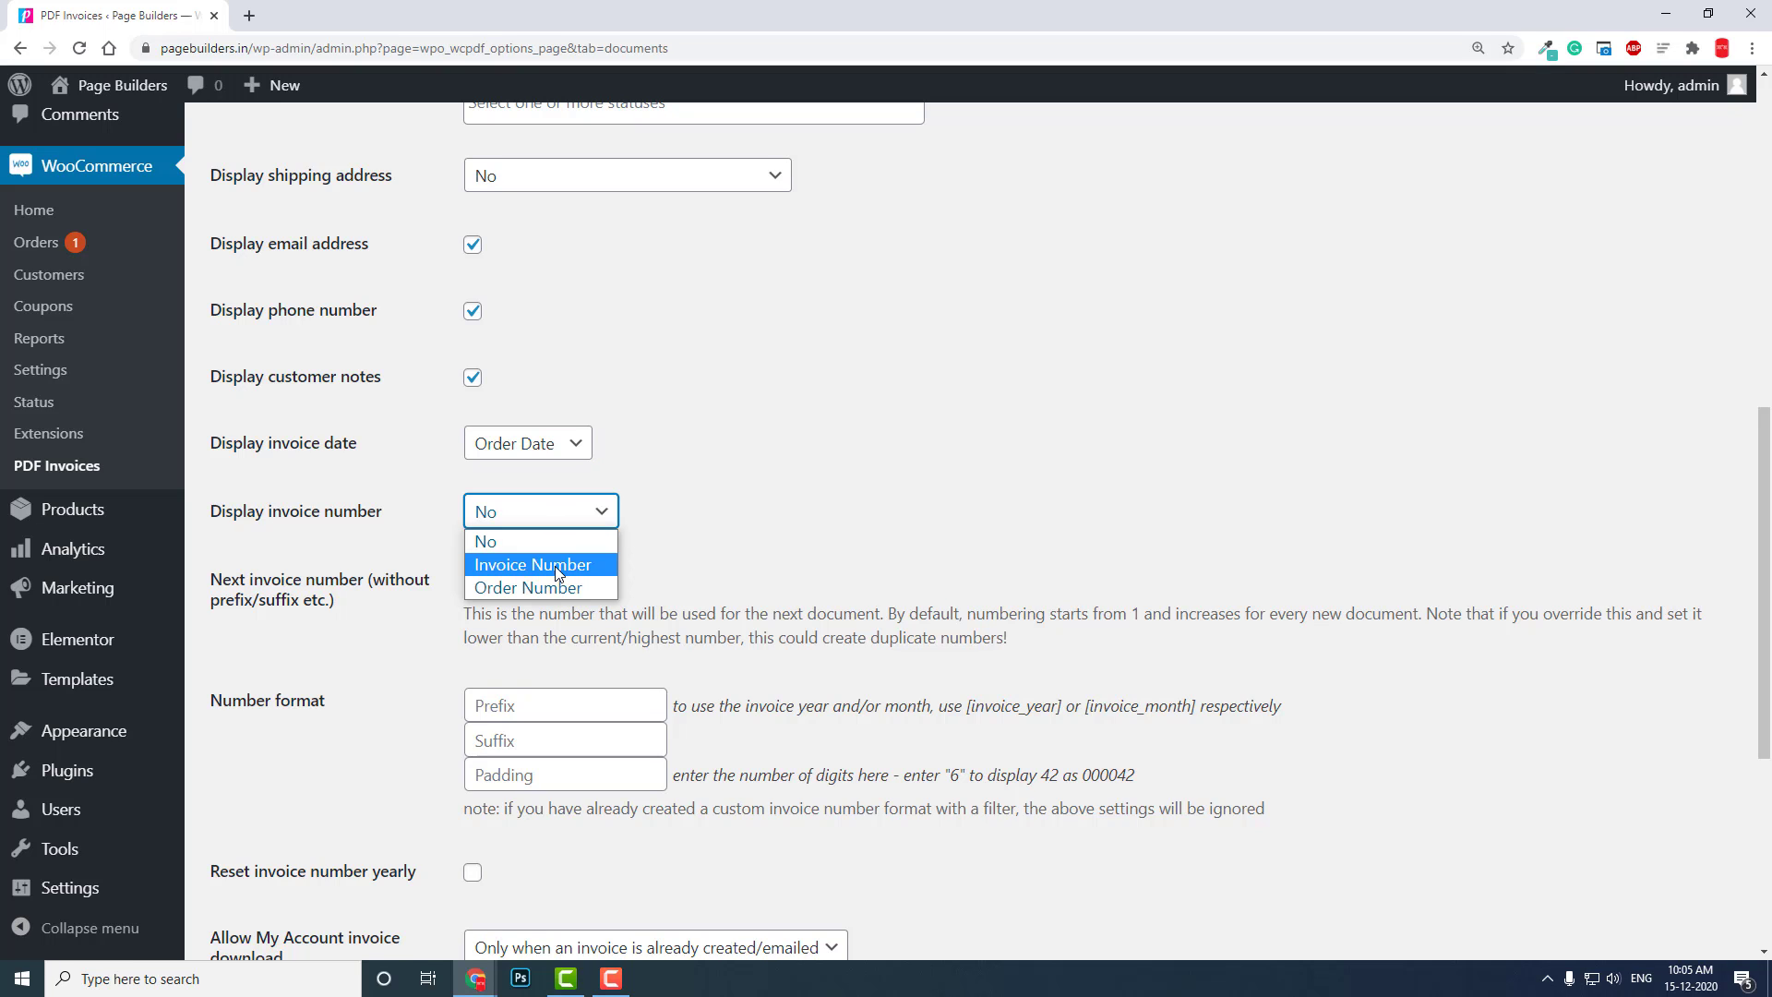
{"action": "left_click", "coordinate": [557, 573]}
{"action": "left_click", "coordinate": [563, 515]}
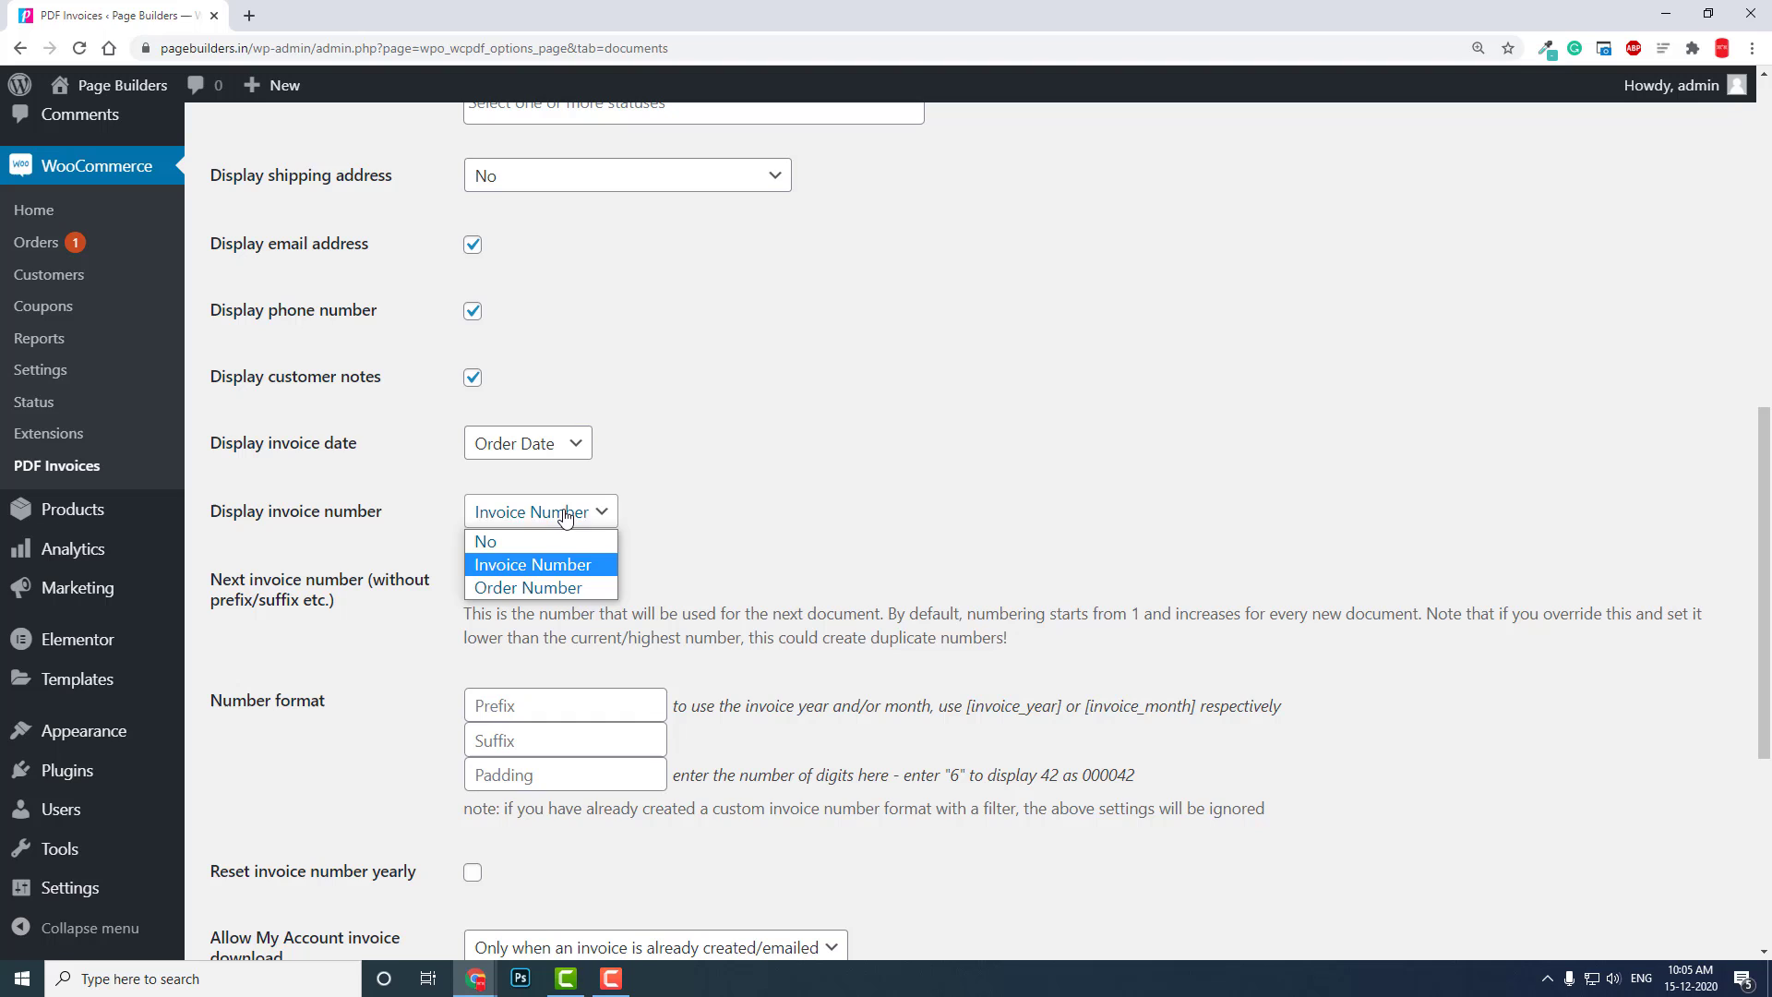
{"action": "left_click", "coordinate": [556, 583]}
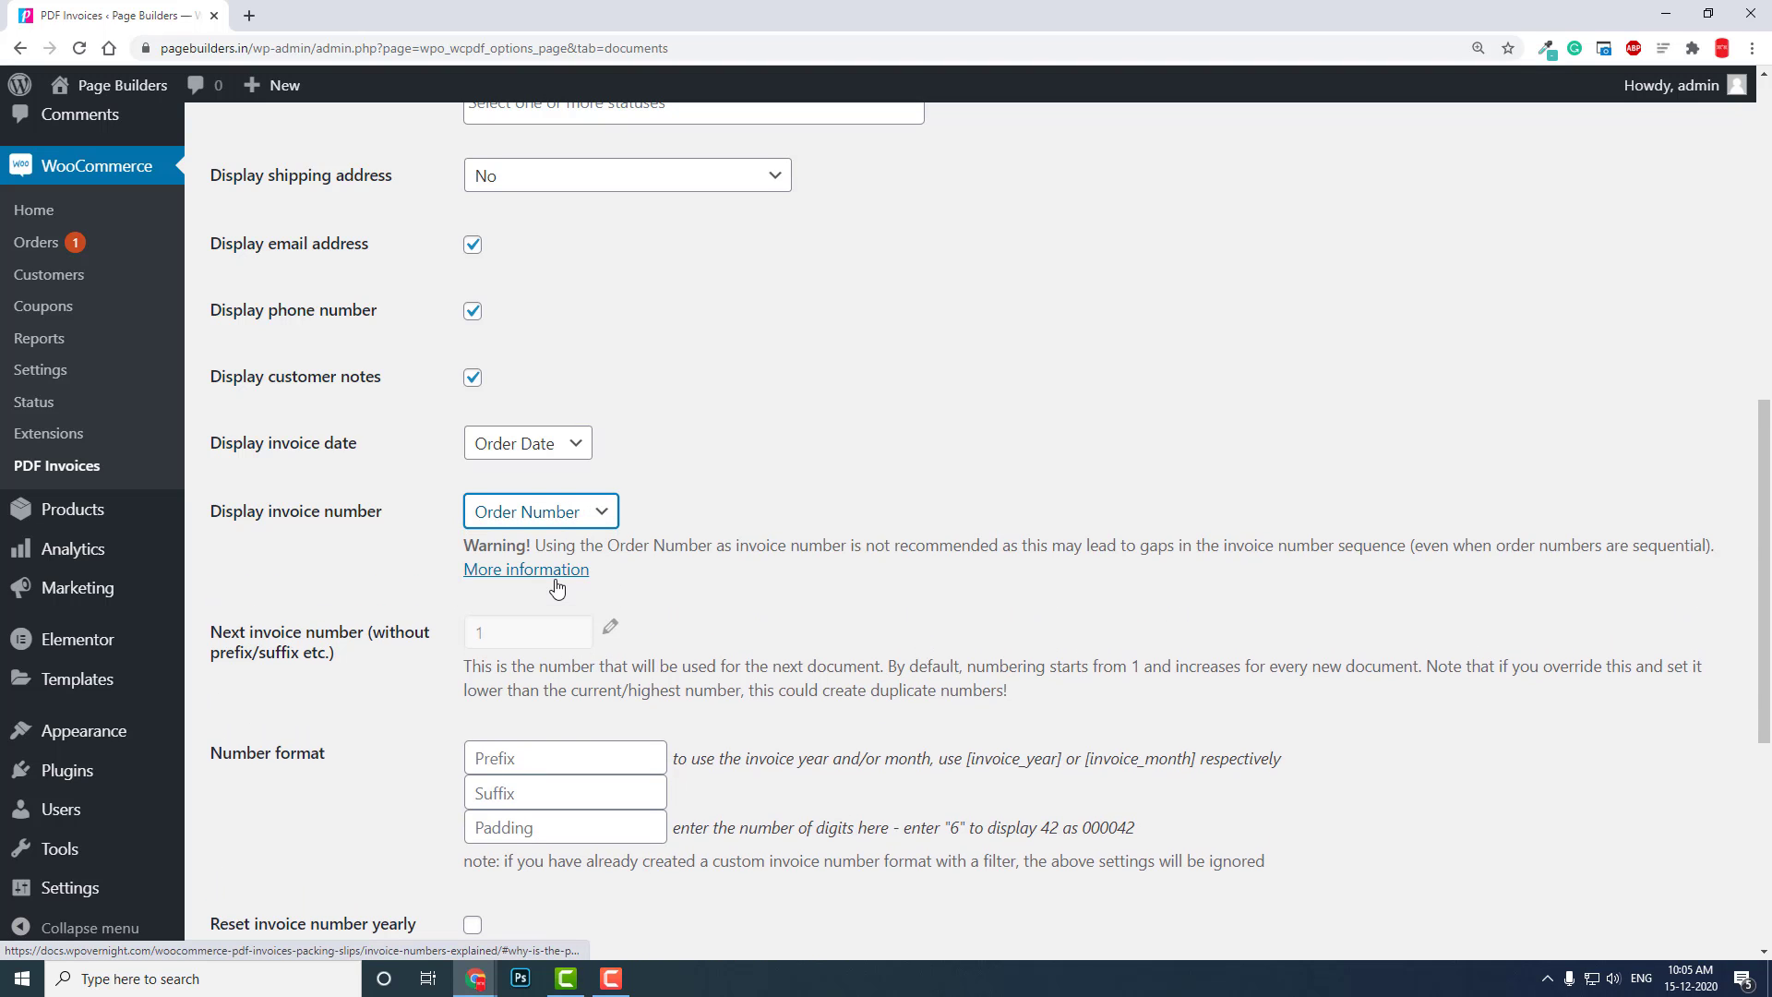
{"action": "left_click", "coordinate": [564, 506]}
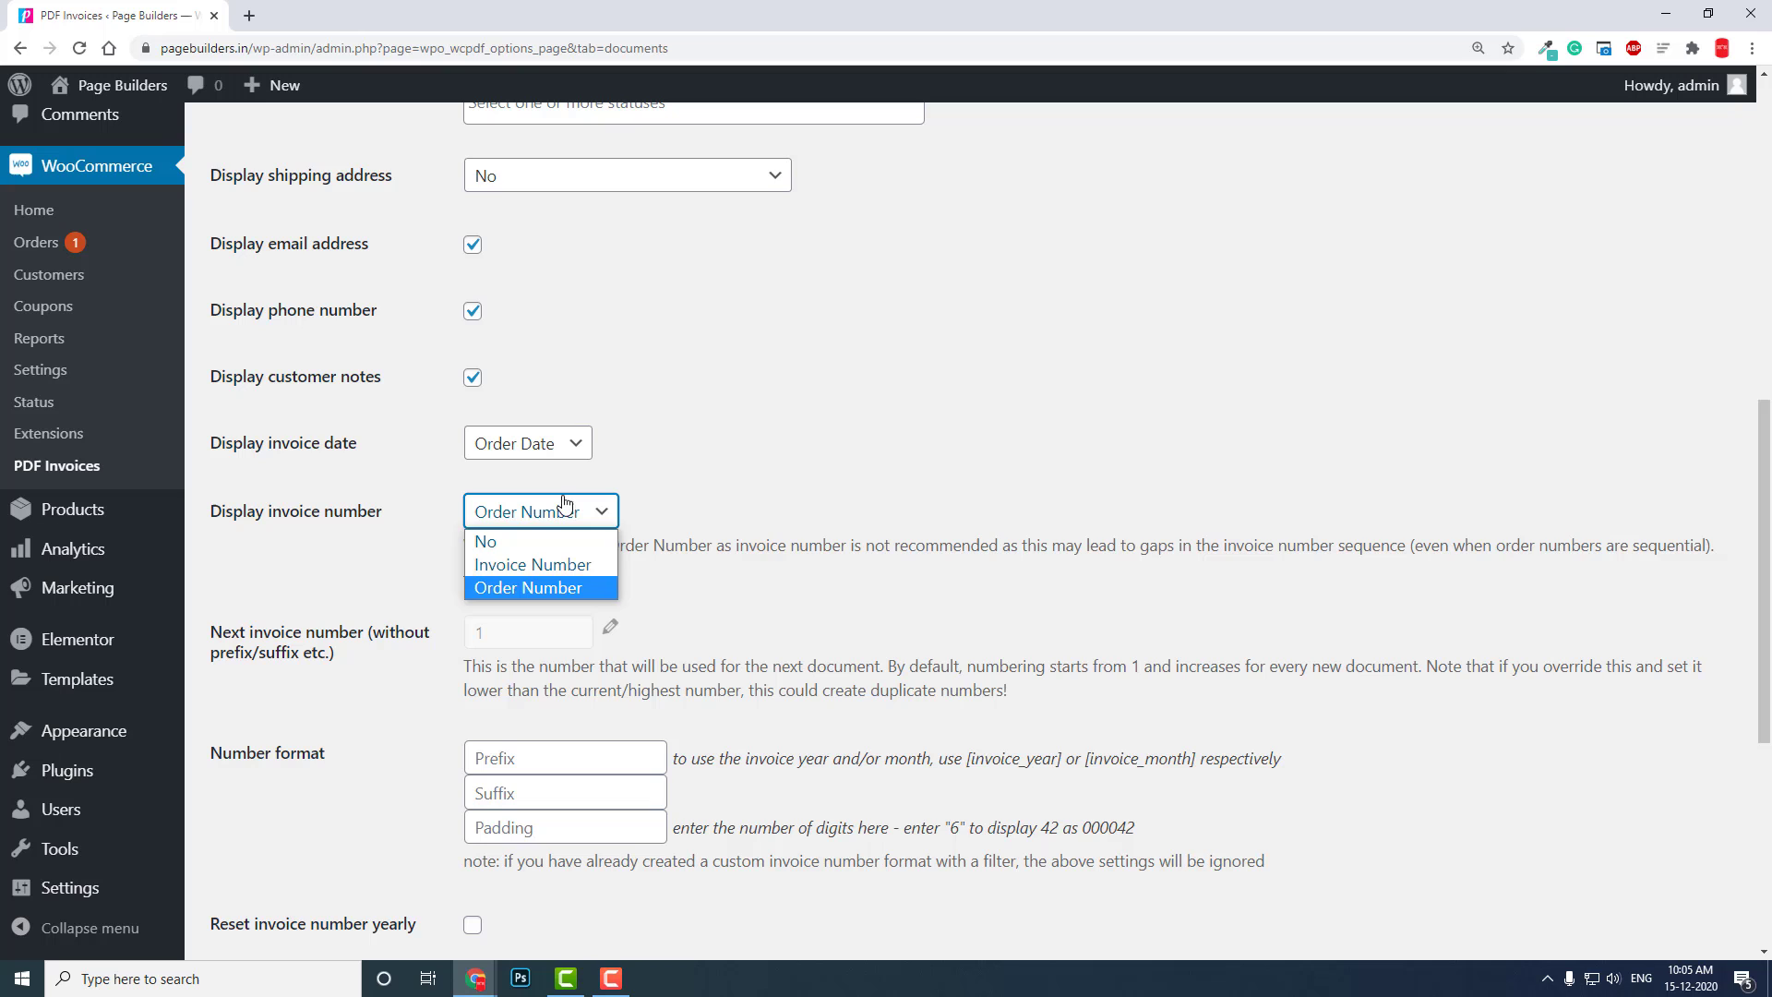
{"action": "left_click", "coordinate": [553, 567]}
{"action": "left_click", "coordinate": [563, 444]}
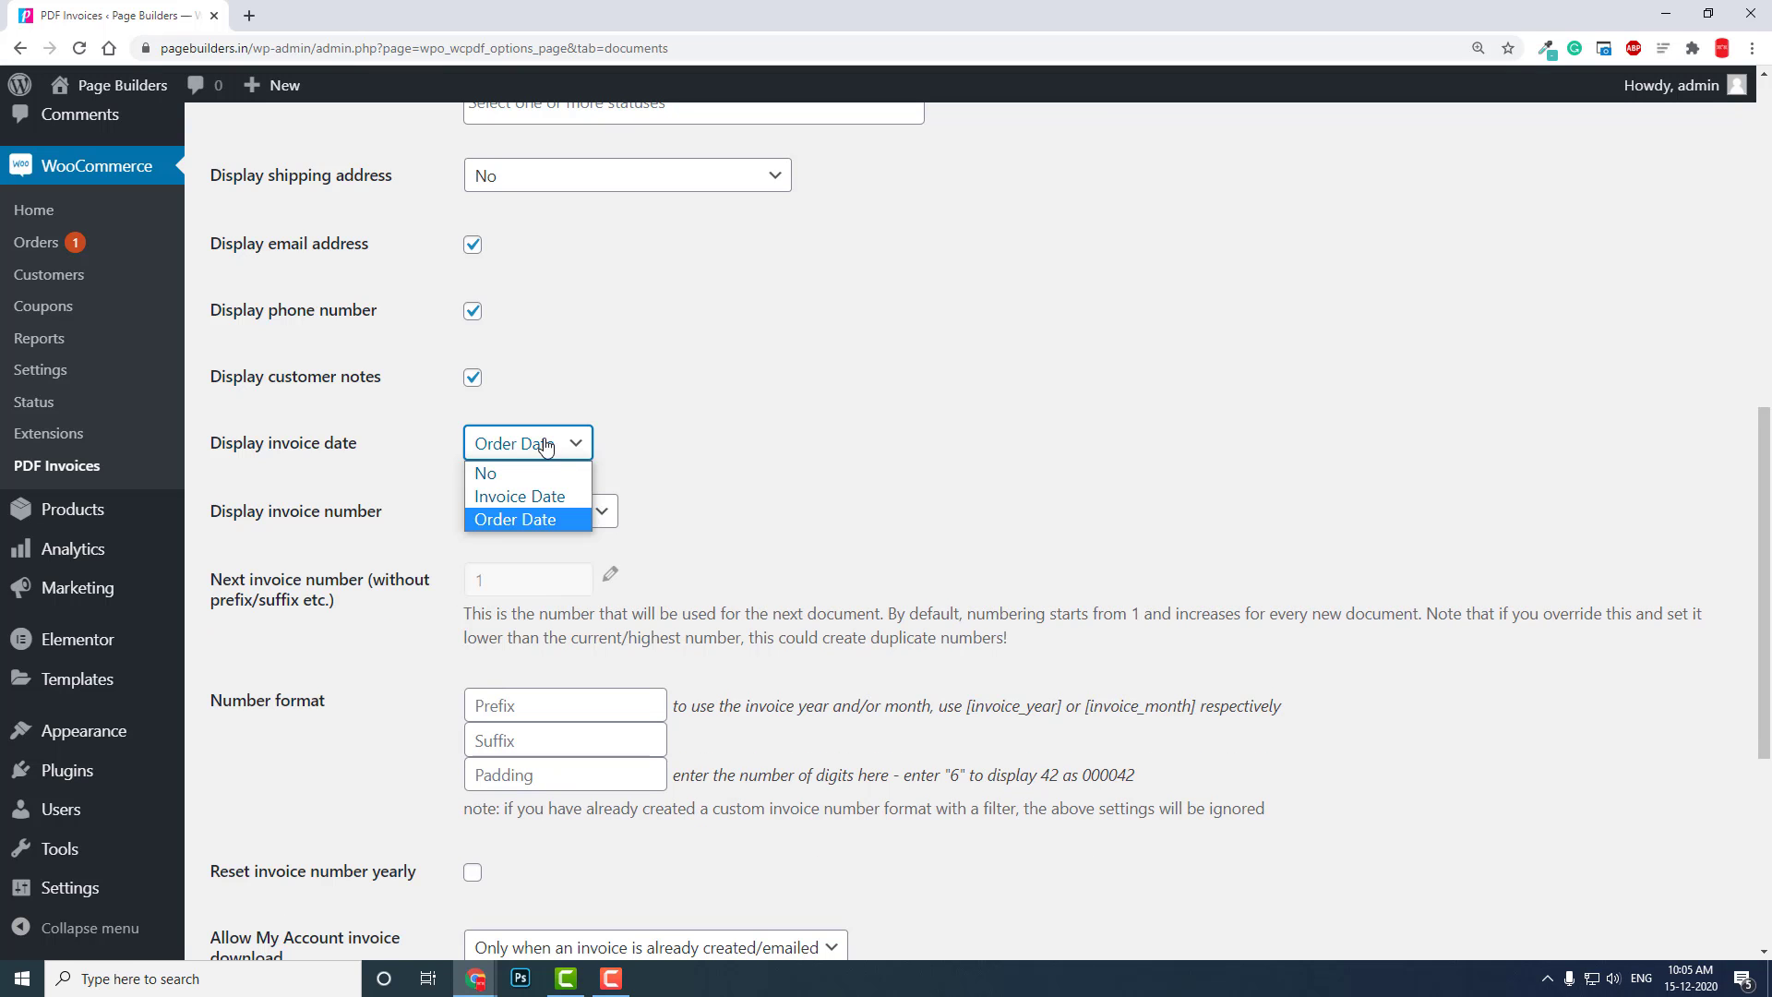
{"action": "left_click", "coordinate": [554, 494]}
Step: Turn off yearly number reset, allow My Account downloads Always, disable for free orders, and save
{"action": "scroll", "coordinate": [718, 453], "scroll_direction": "down", "scroll_amount": 2}
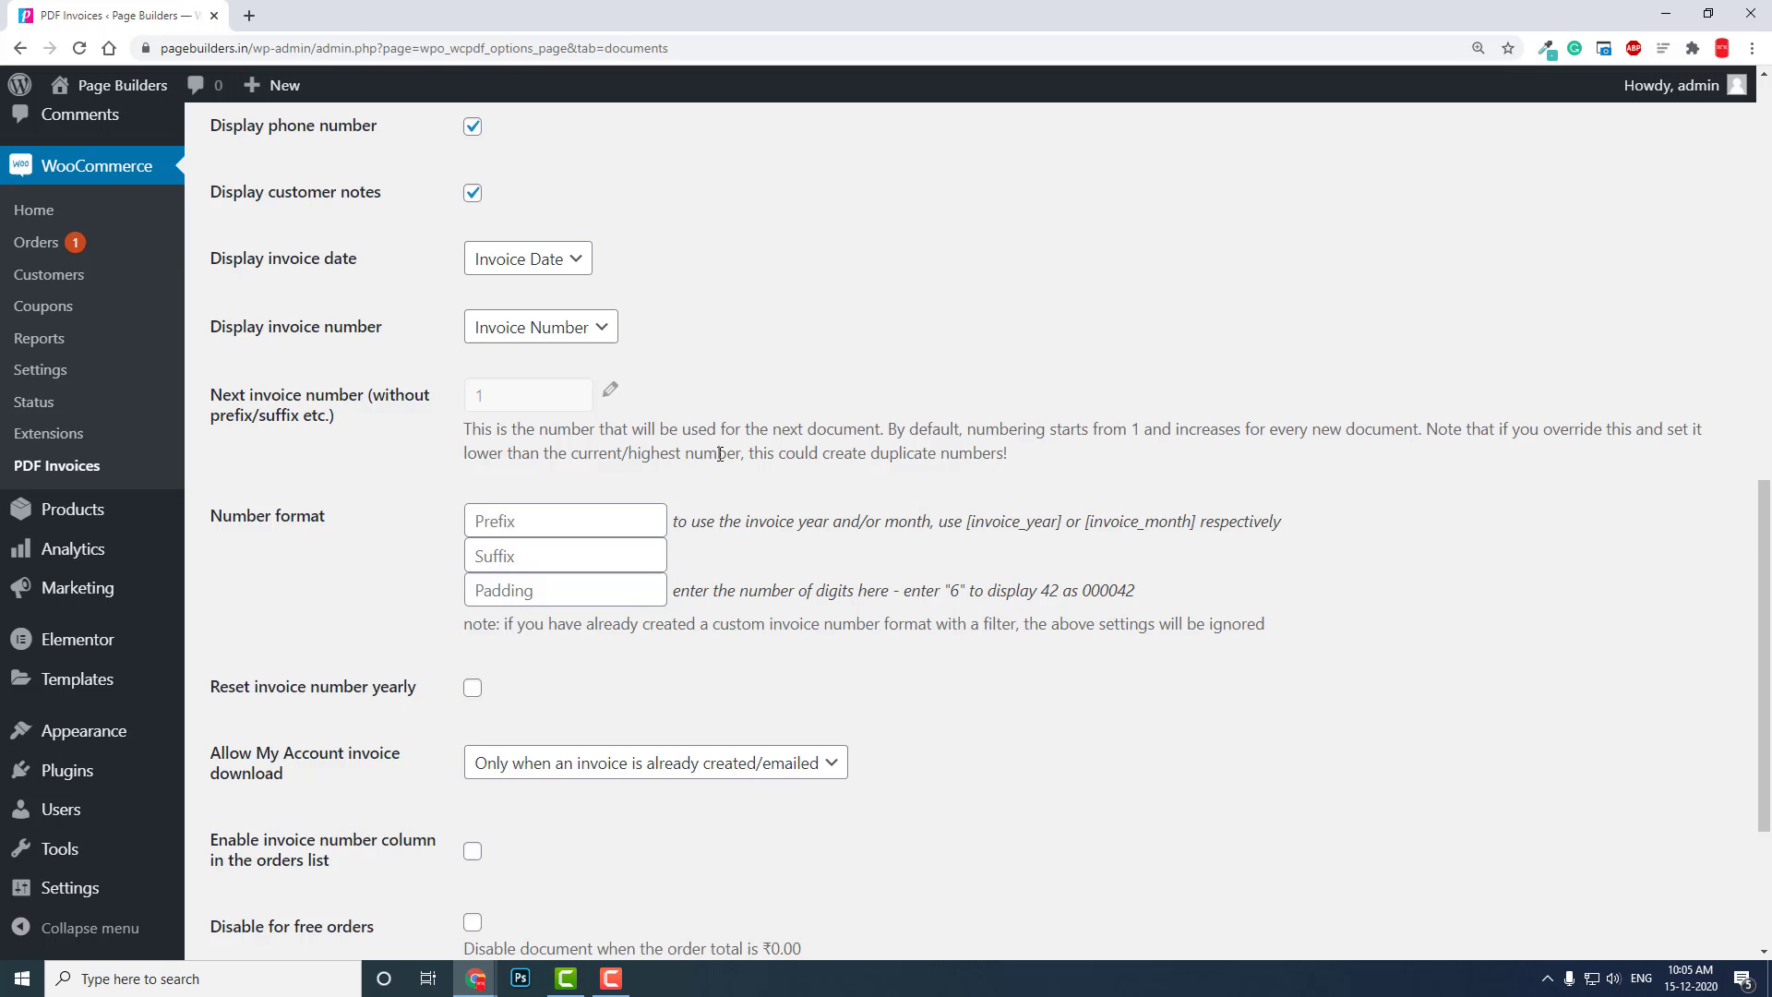
{"action": "scroll", "coordinate": [720, 454], "scroll_direction": "down", "scroll_amount": 2}
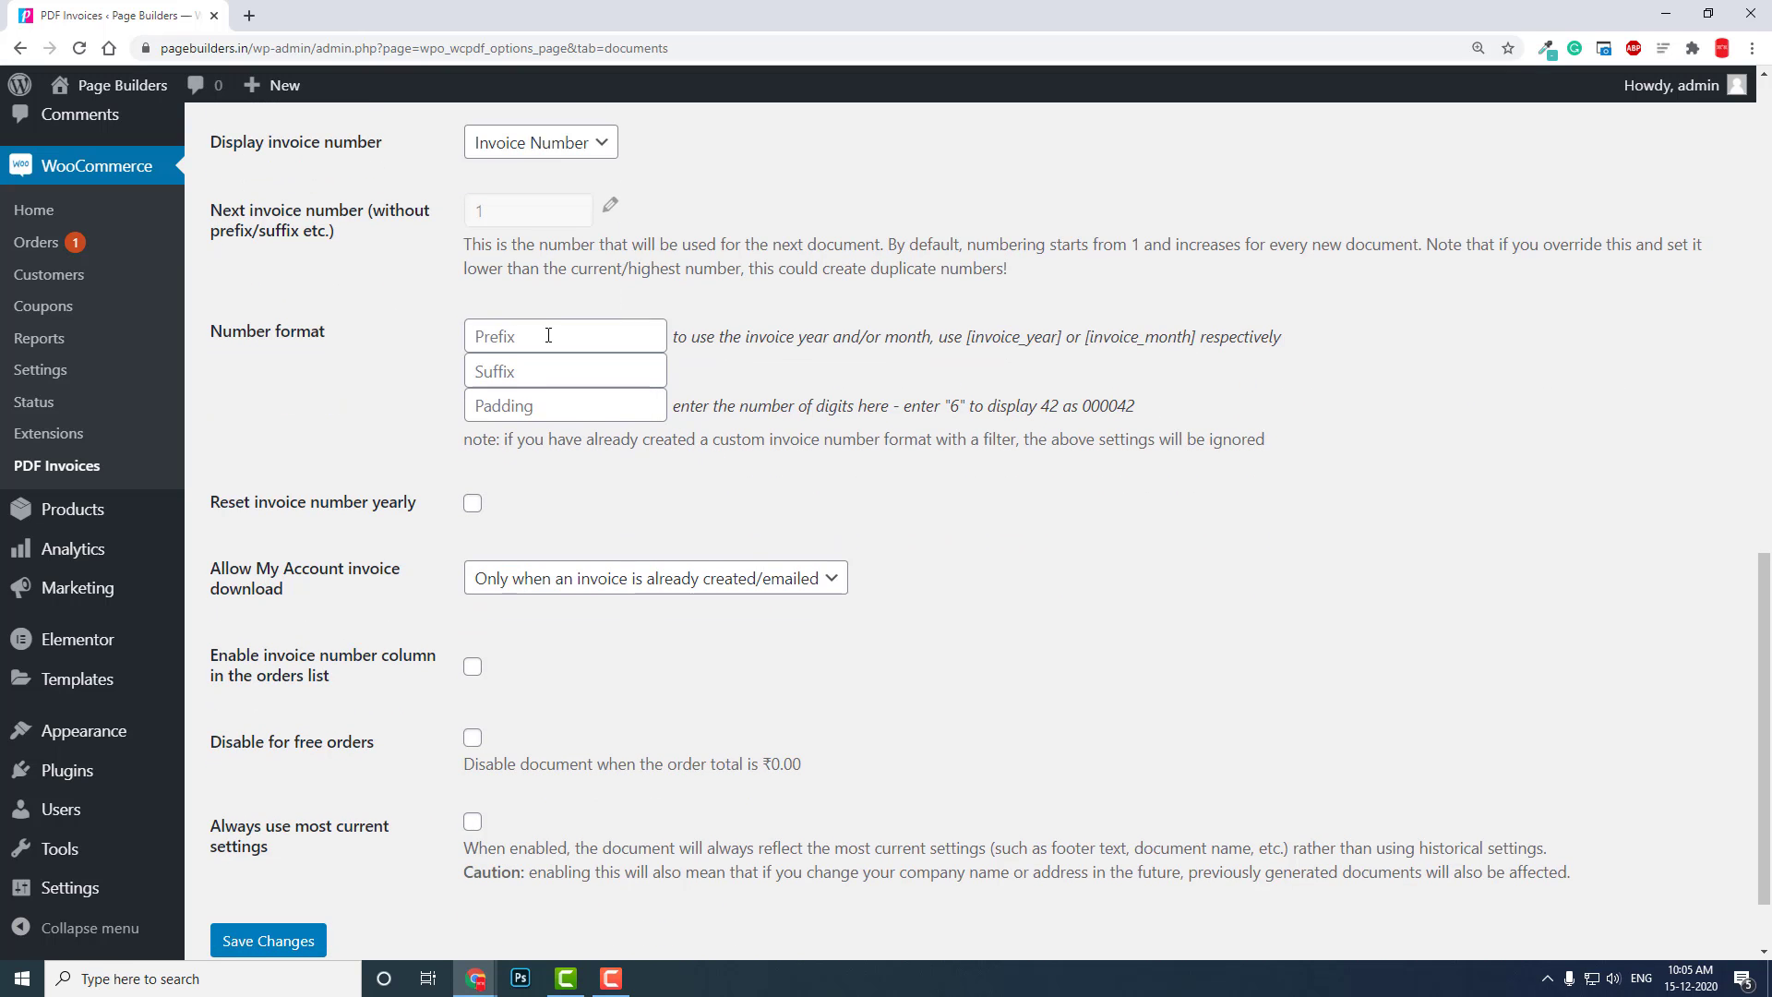
{"action": "scroll", "coordinate": [549, 341], "scroll_direction": "down", "scroll_amount": 1}
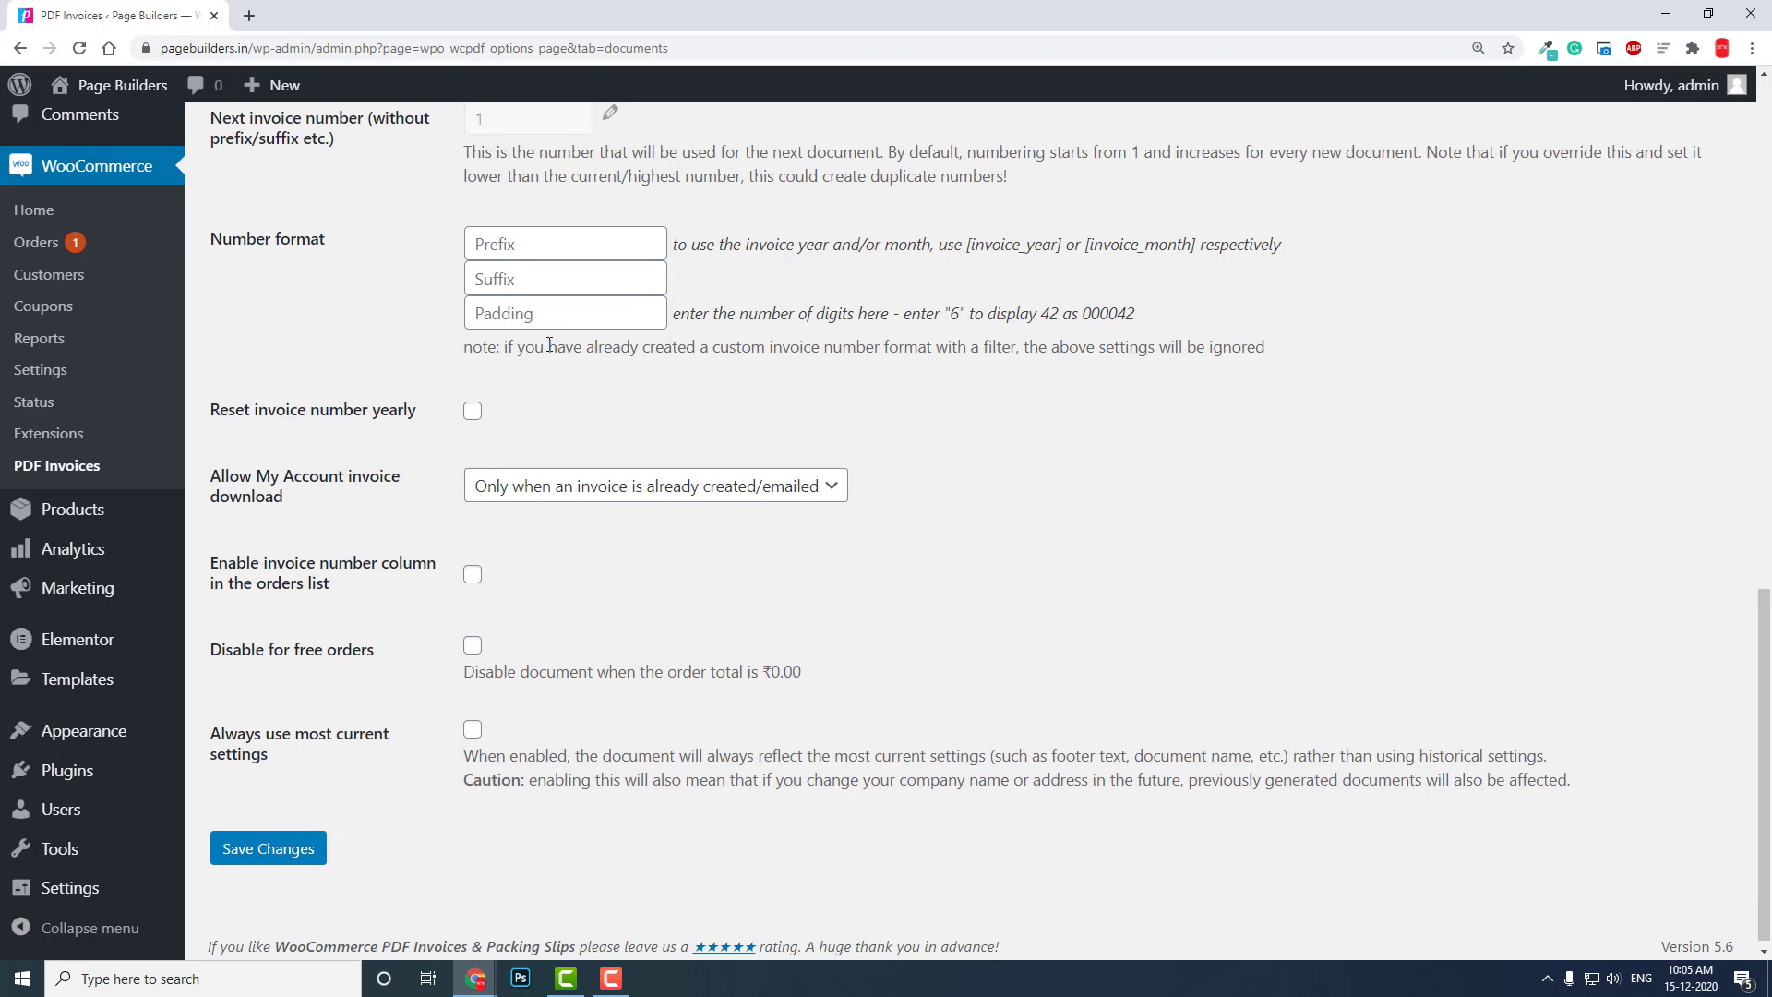
{"action": "scroll", "coordinate": [549, 343], "scroll_direction": "down", "scroll_amount": 1}
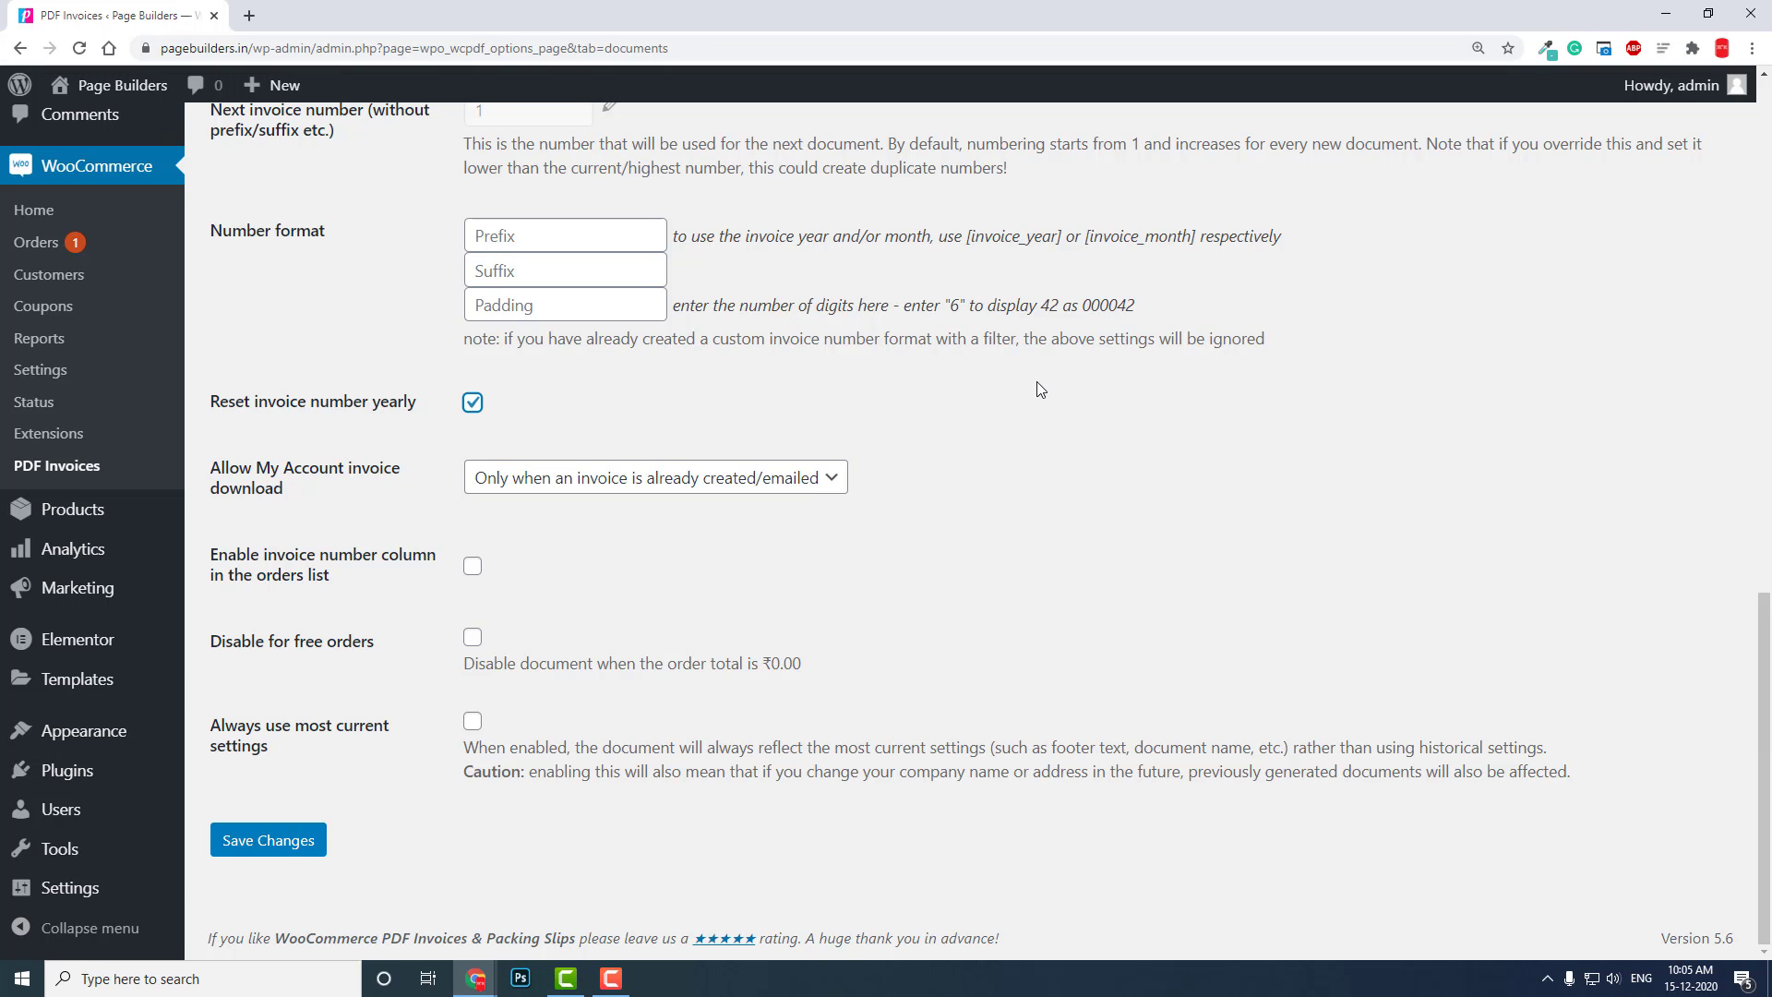
{"action": "left_click", "coordinate": [474, 403]}
{"action": "left_click", "coordinate": [543, 479]}
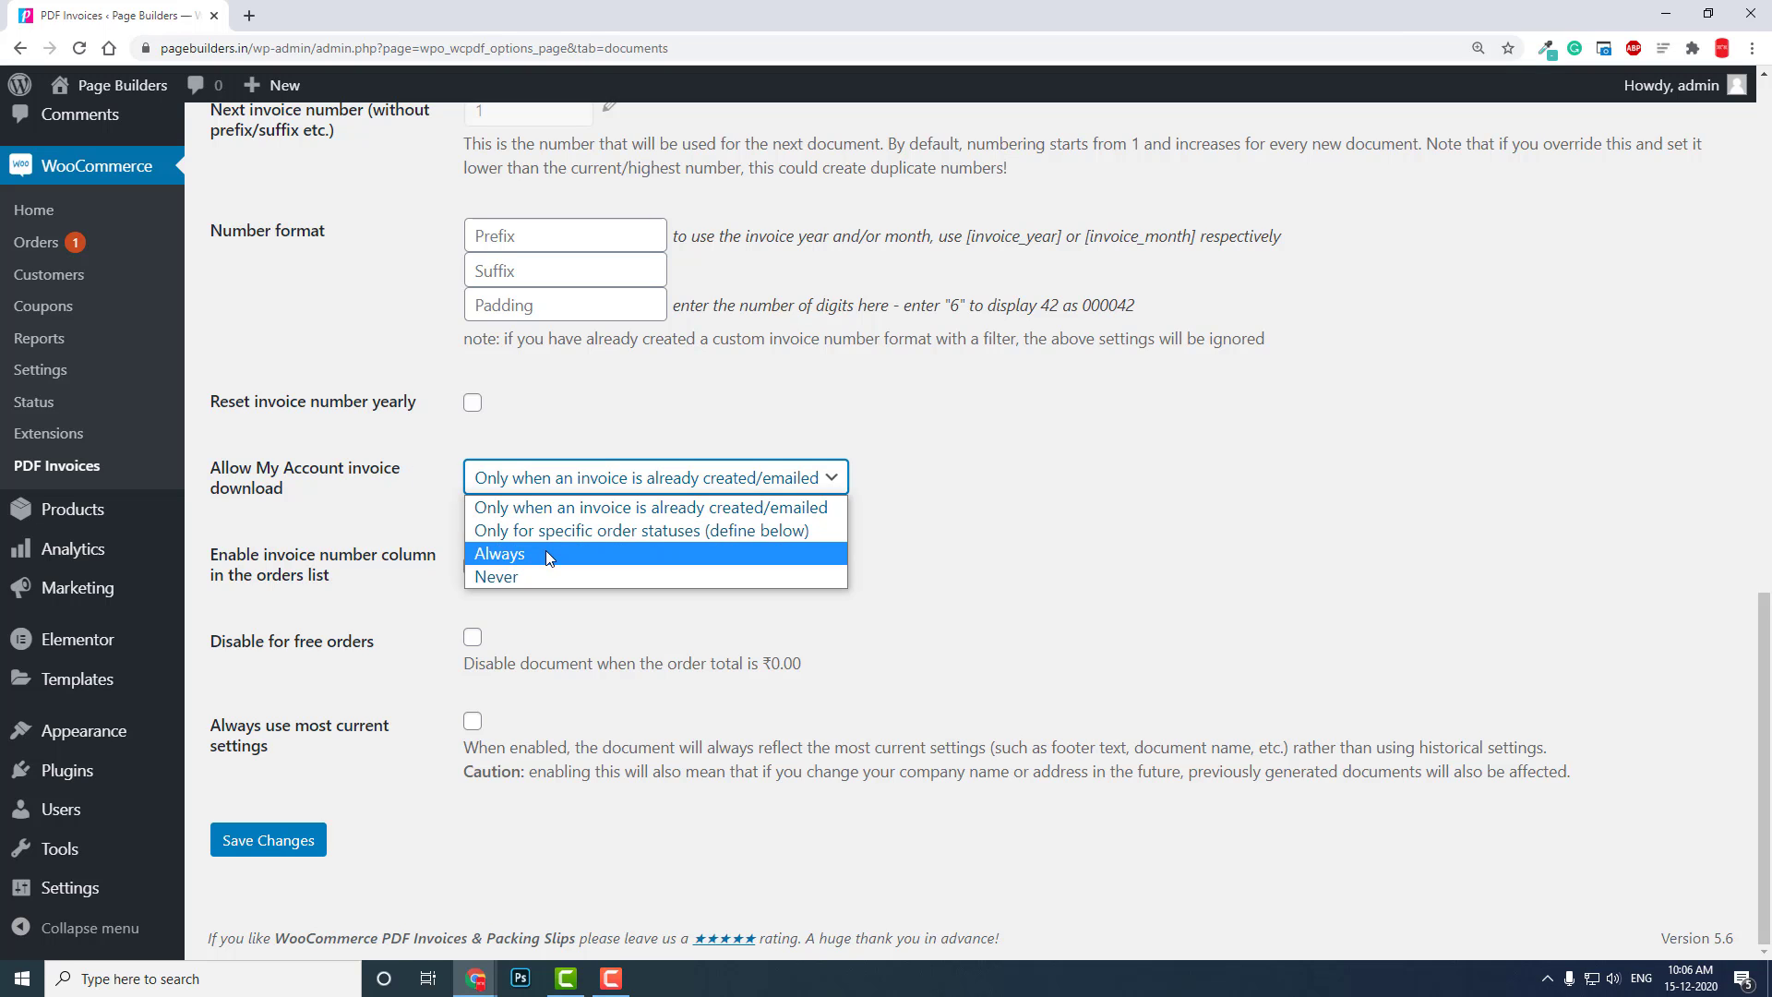
{"action": "left_click", "coordinate": [545, 552]}
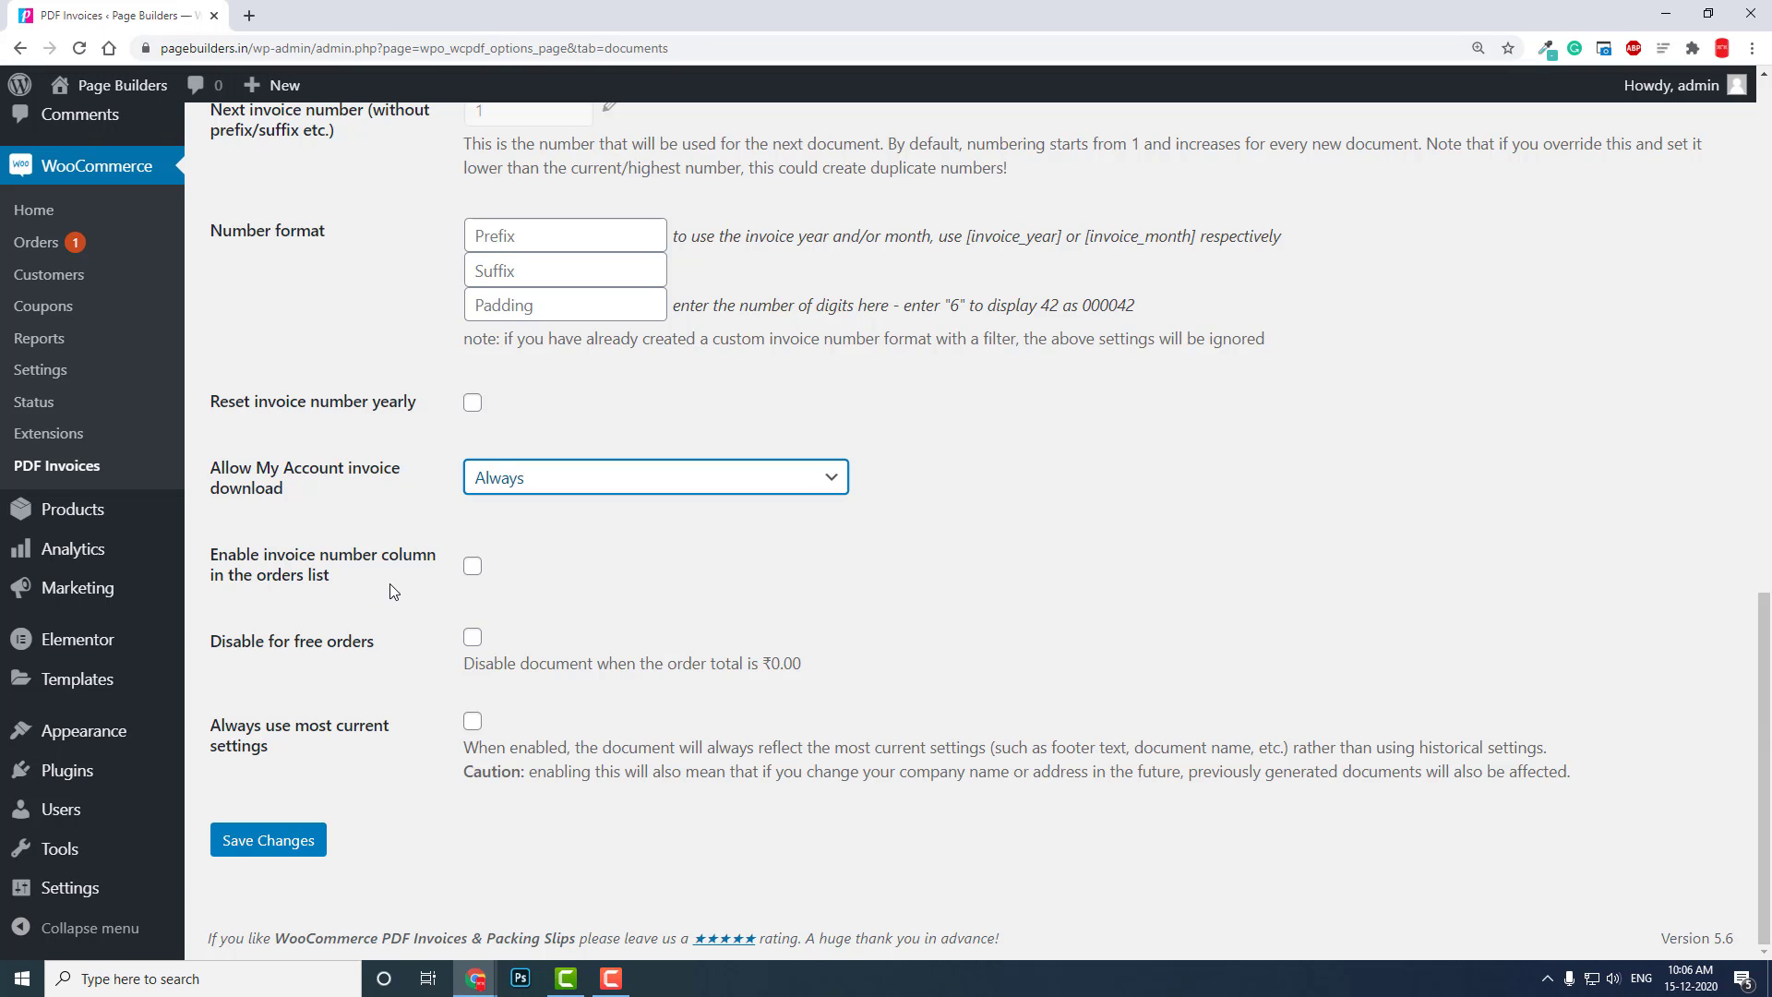
{"action": "left_click", "coordinate": [471, 636]}
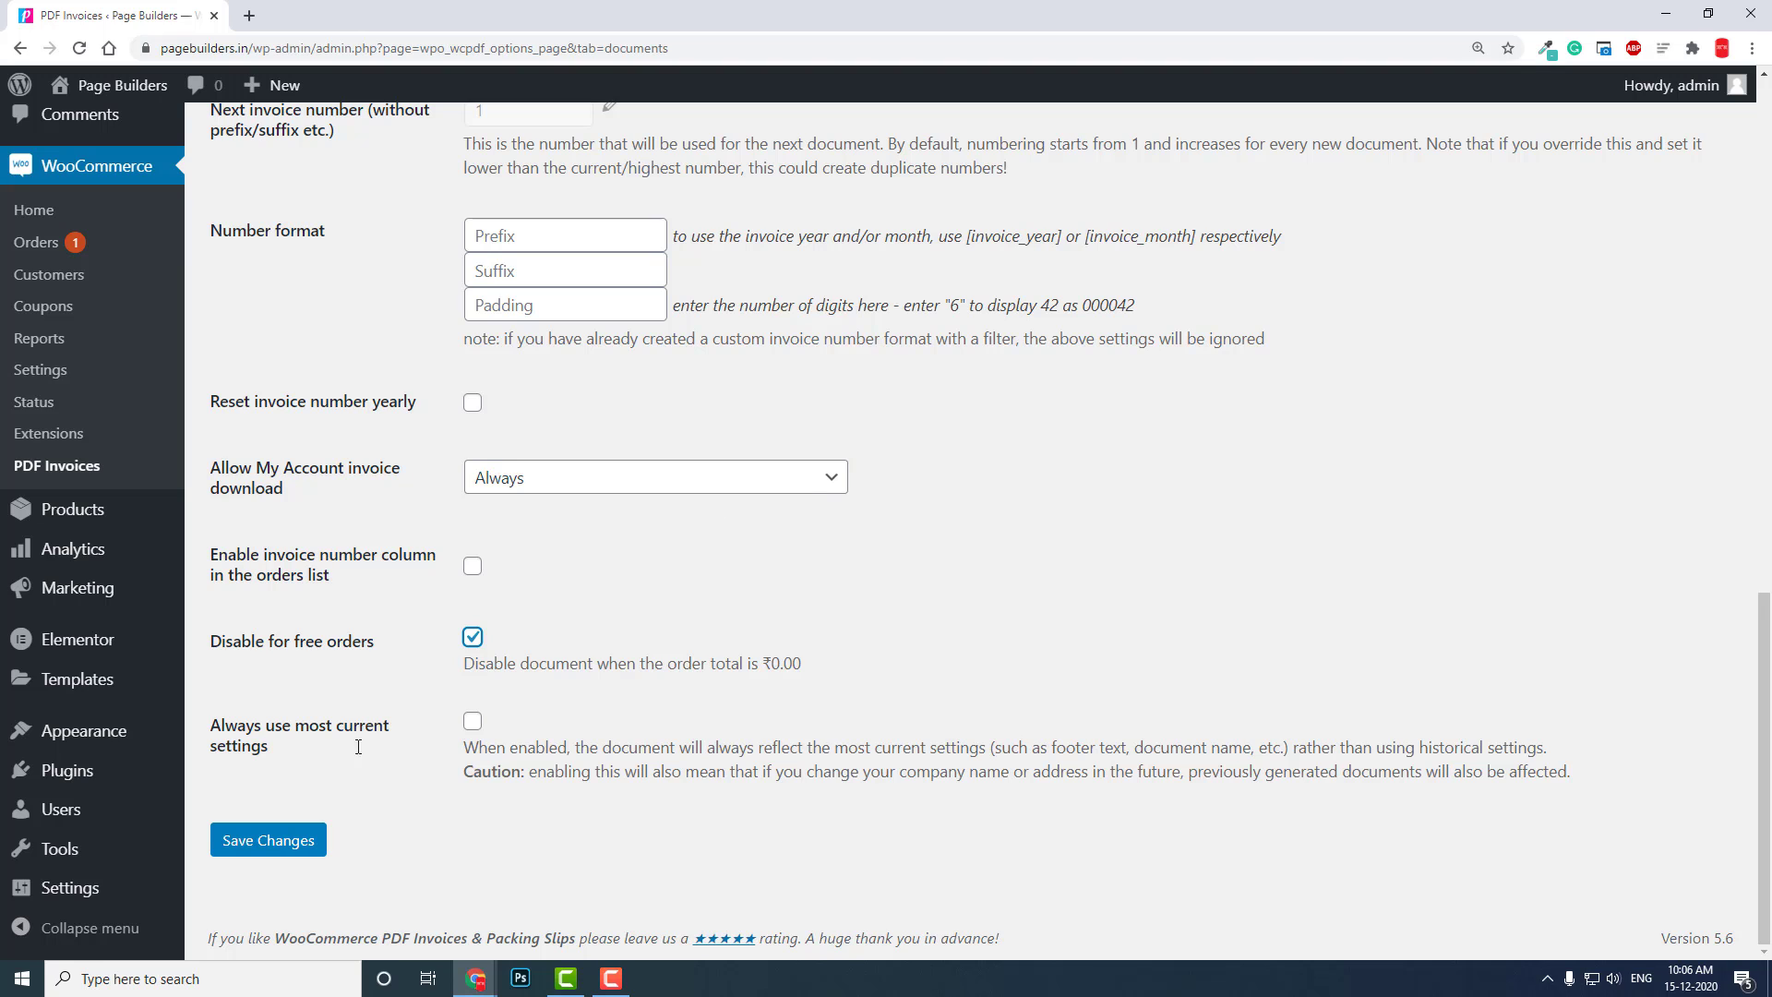
{"action": "left_click", "coordinate": [305, 836]}
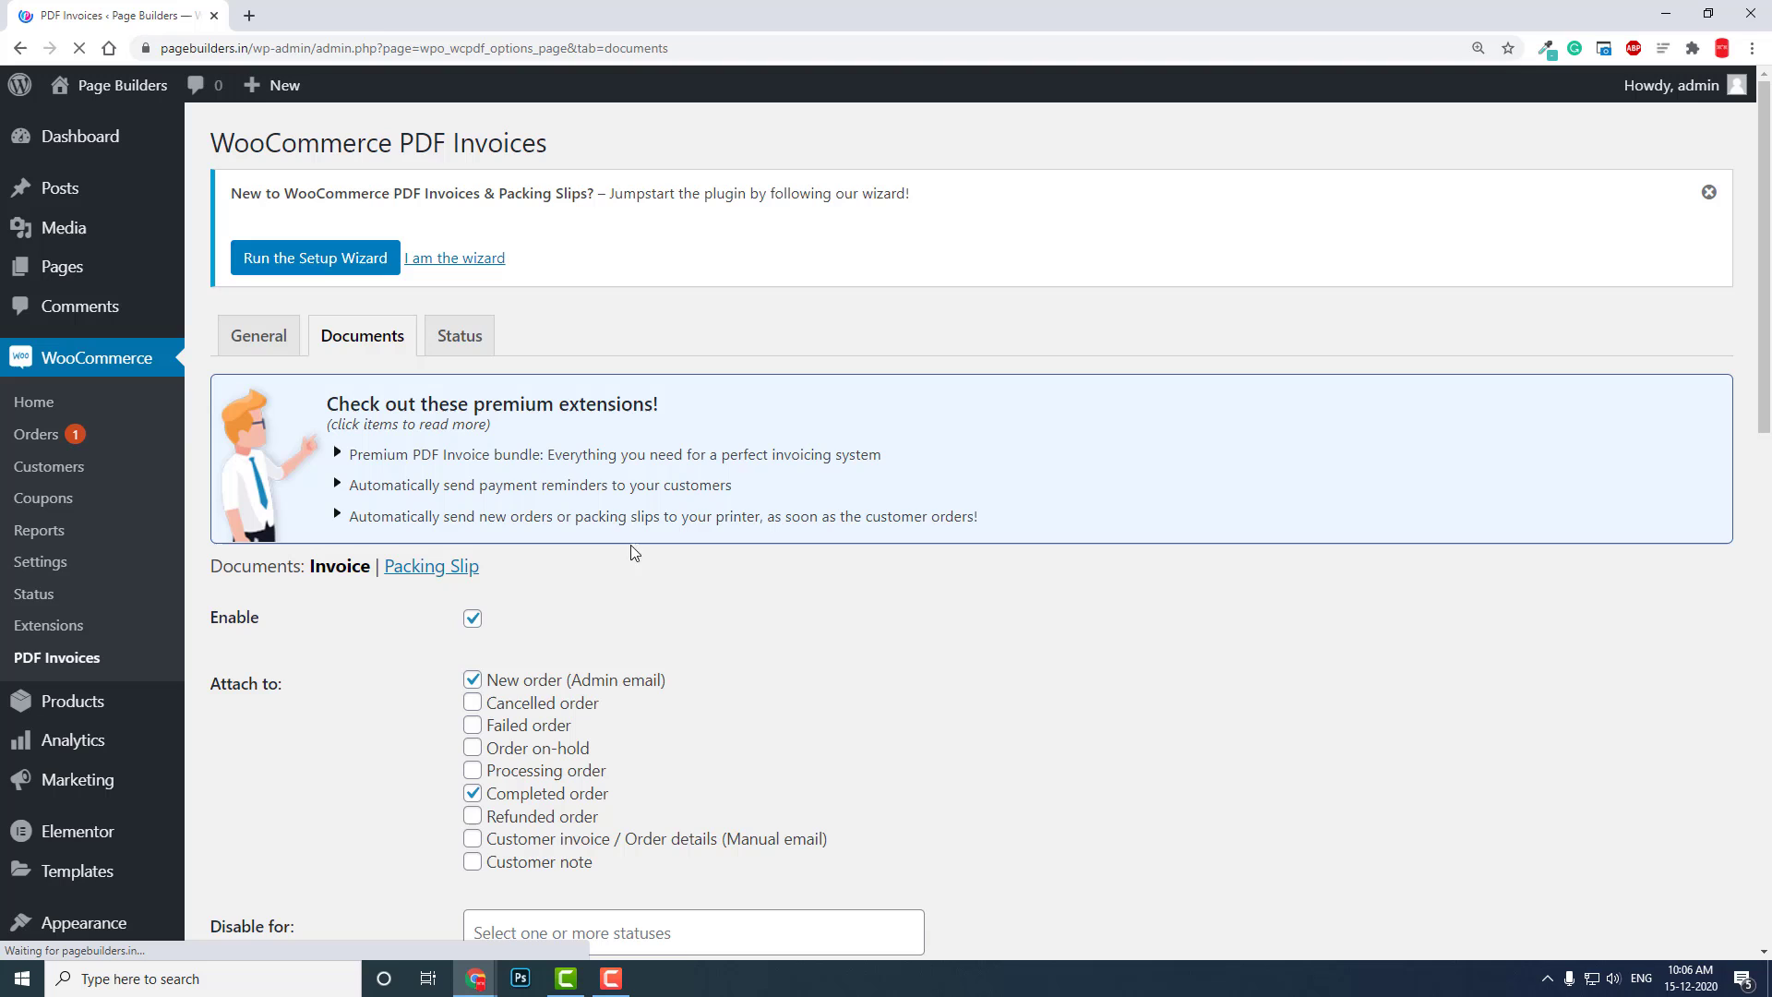
Step: In Packing Slip settings, show email and phone number, set billing address to Always, and save
{"action": "left_click", "coordinate": [460, 338]}
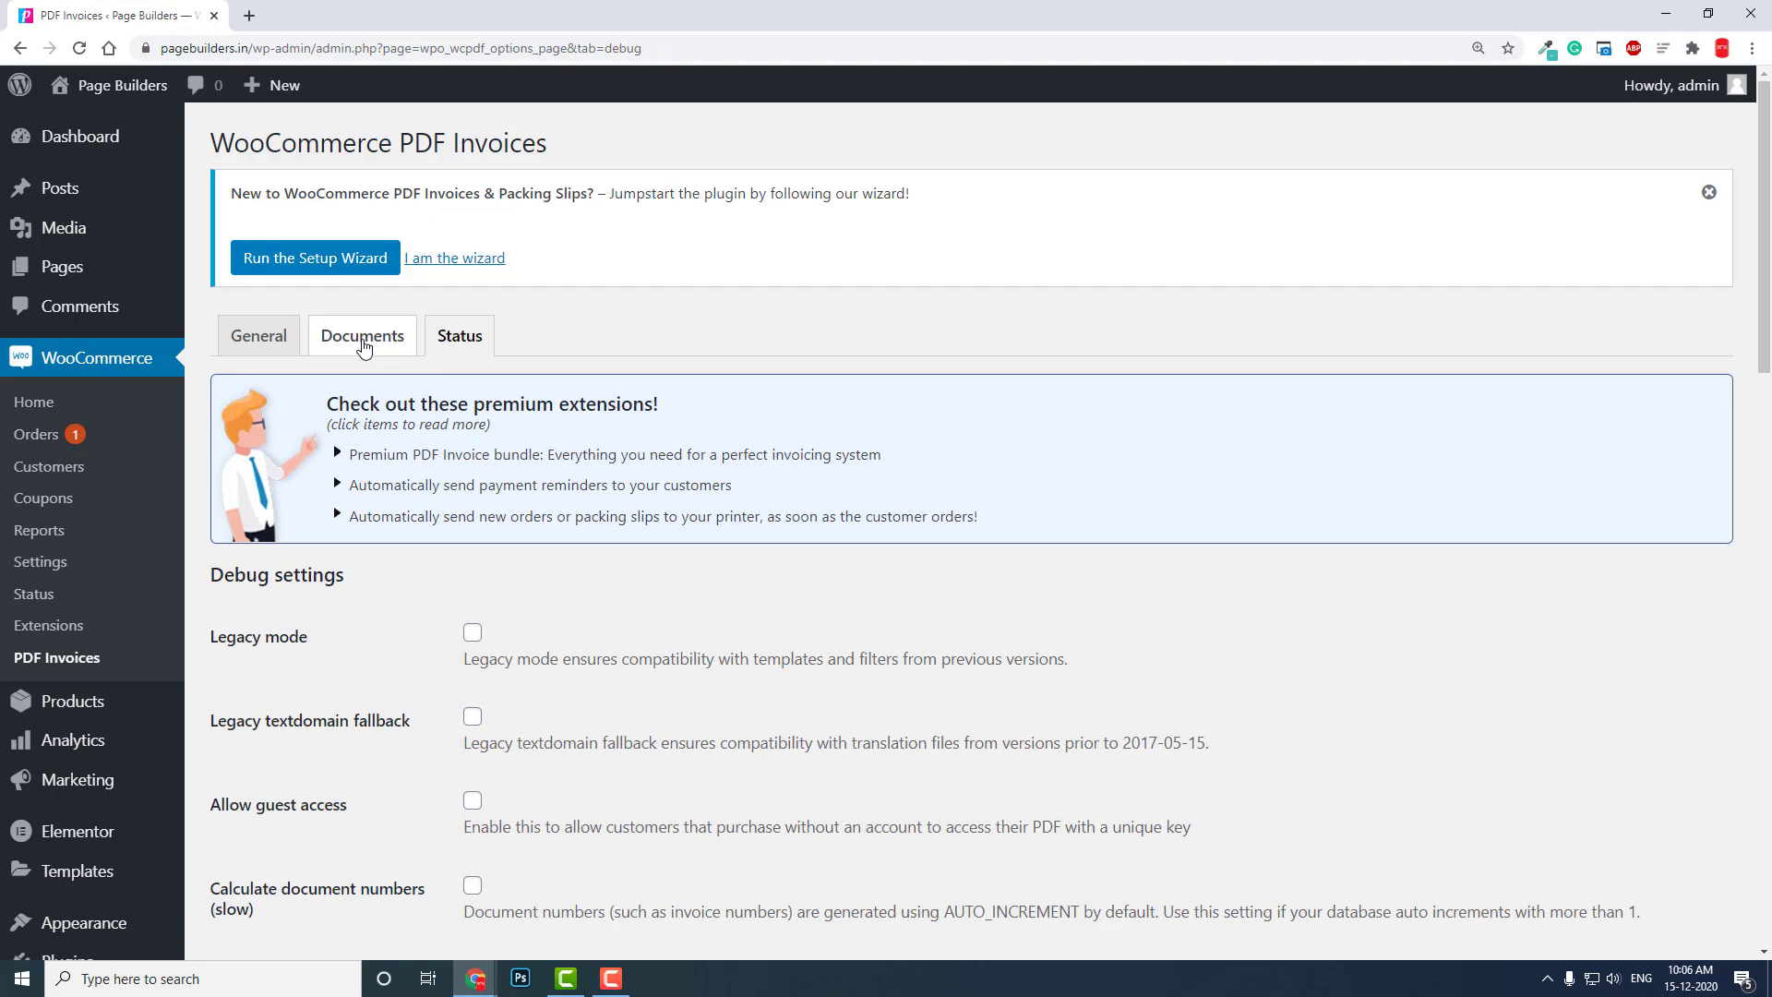
{"action": "left_click", "coordinate": [362, 344]}
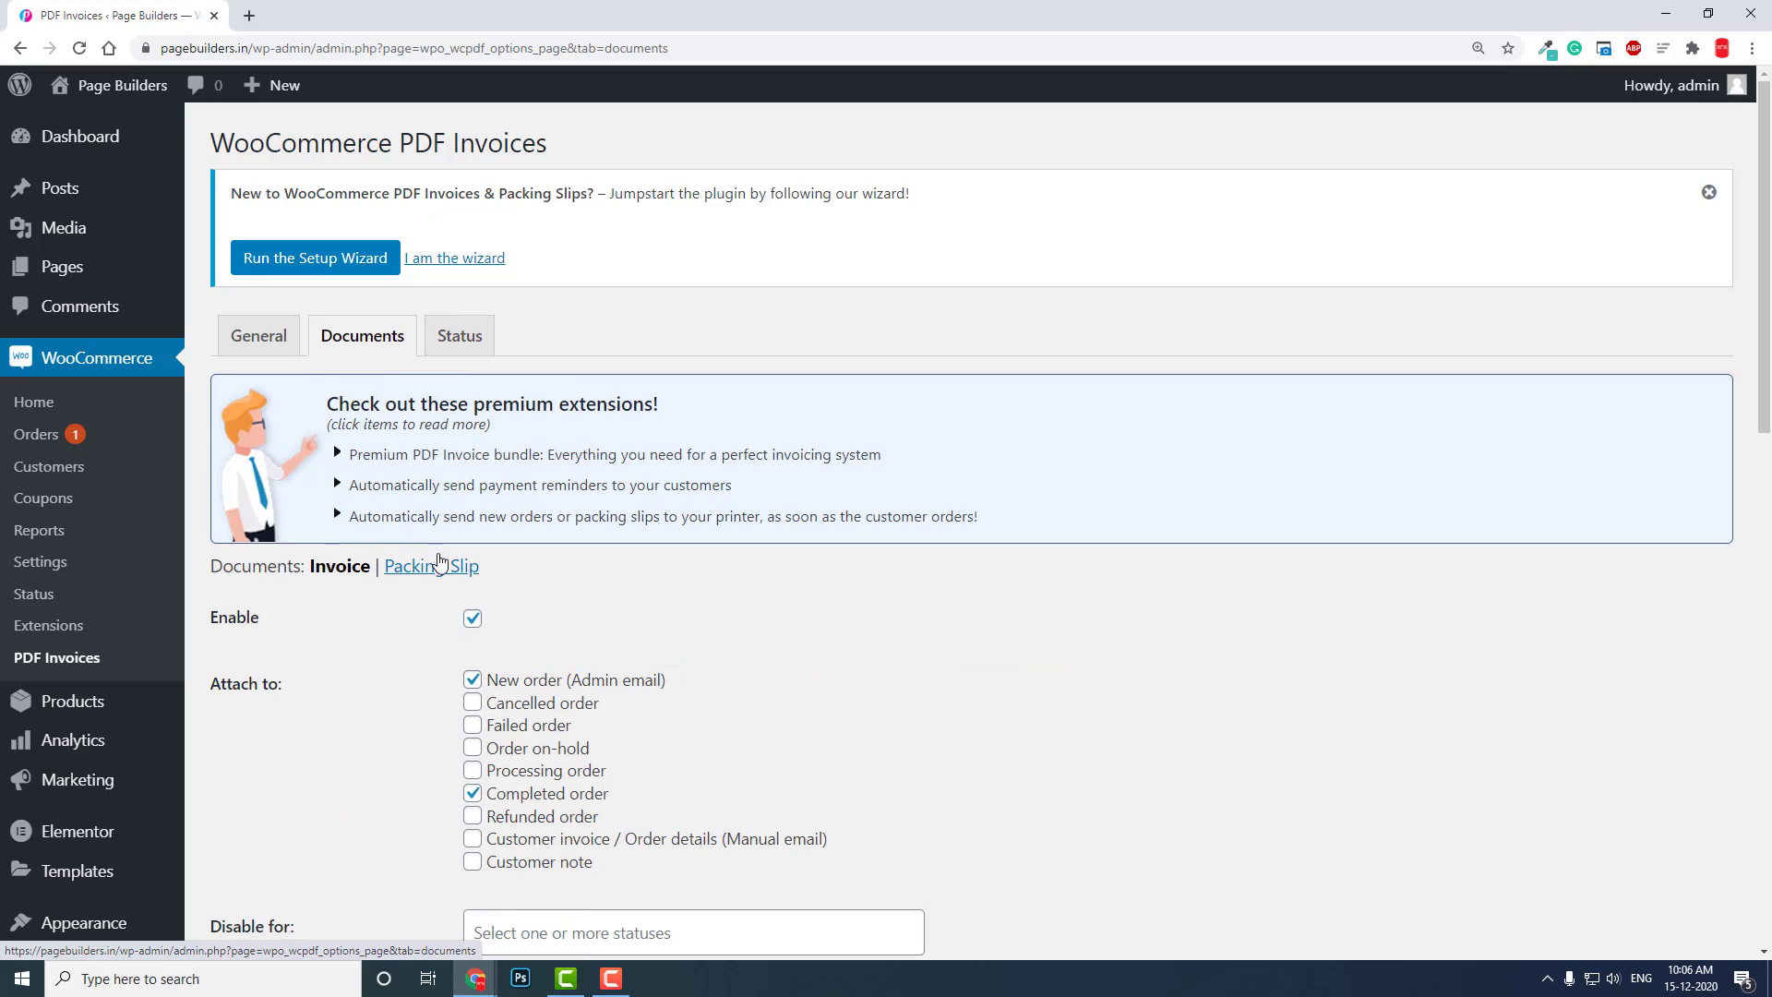
{"action": "left_click", "coordinate": [450, 569]}
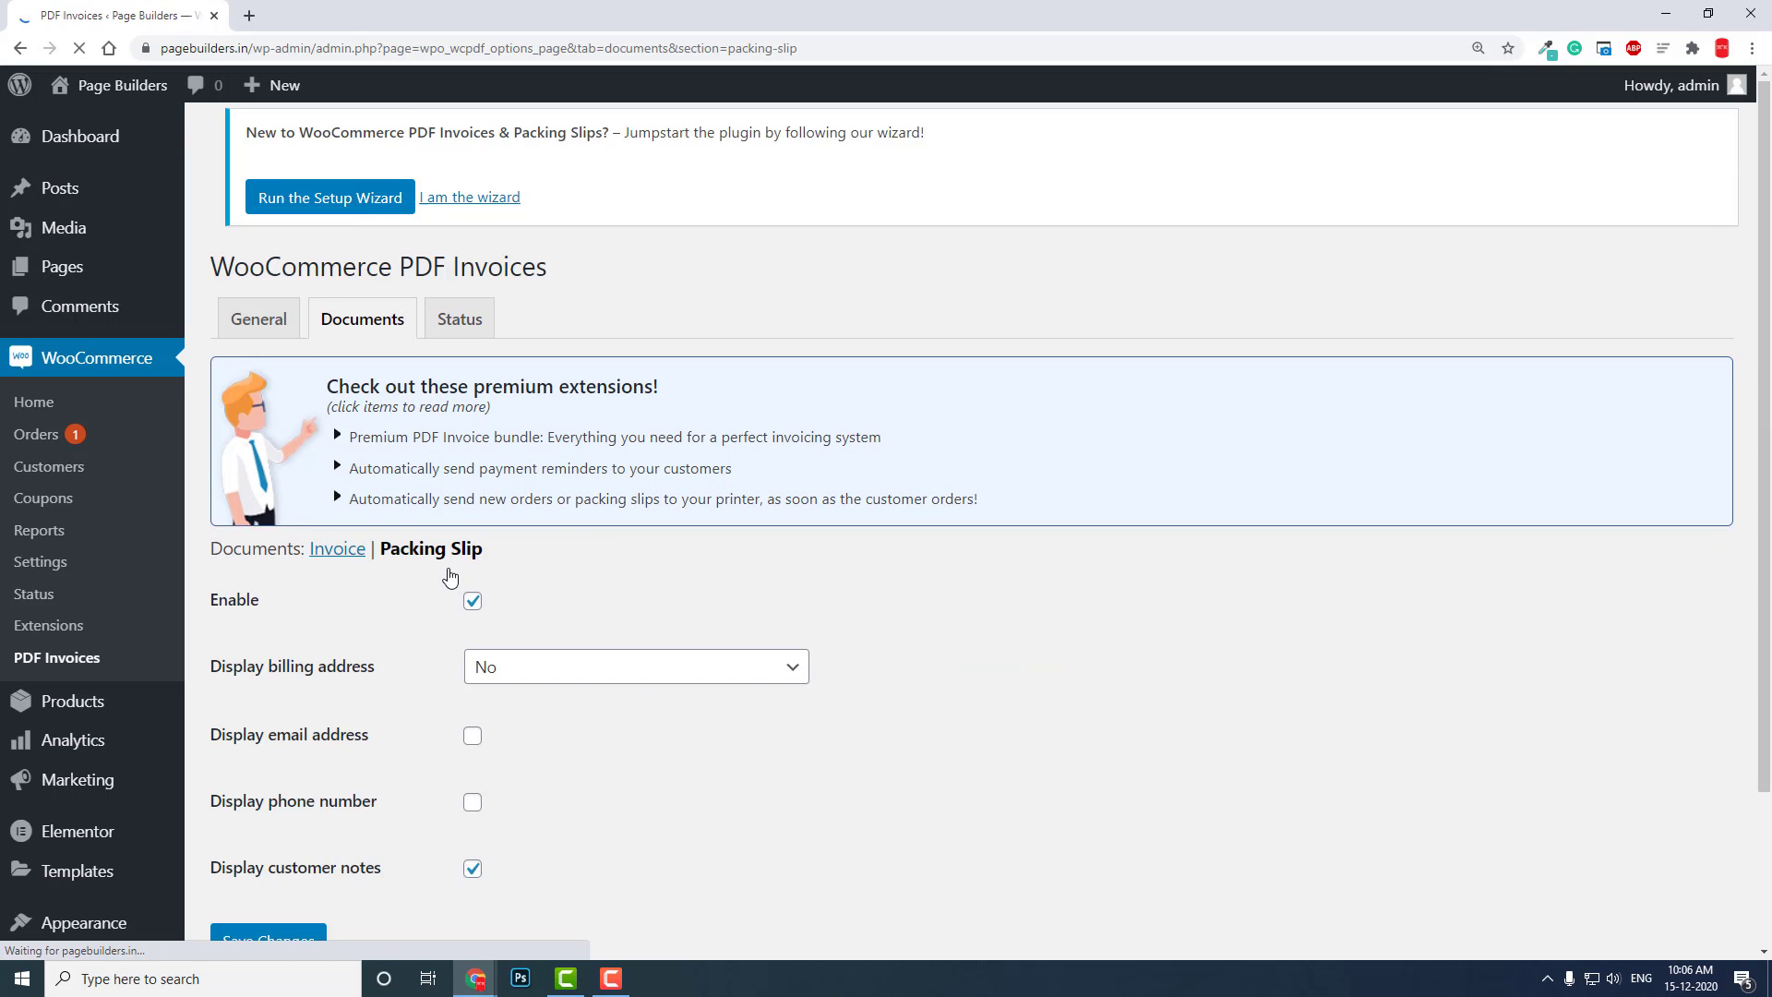
{"action": "scroll", "coordinate": [457, 567], "scroll_direction": "down", "scroll_amount": 2}
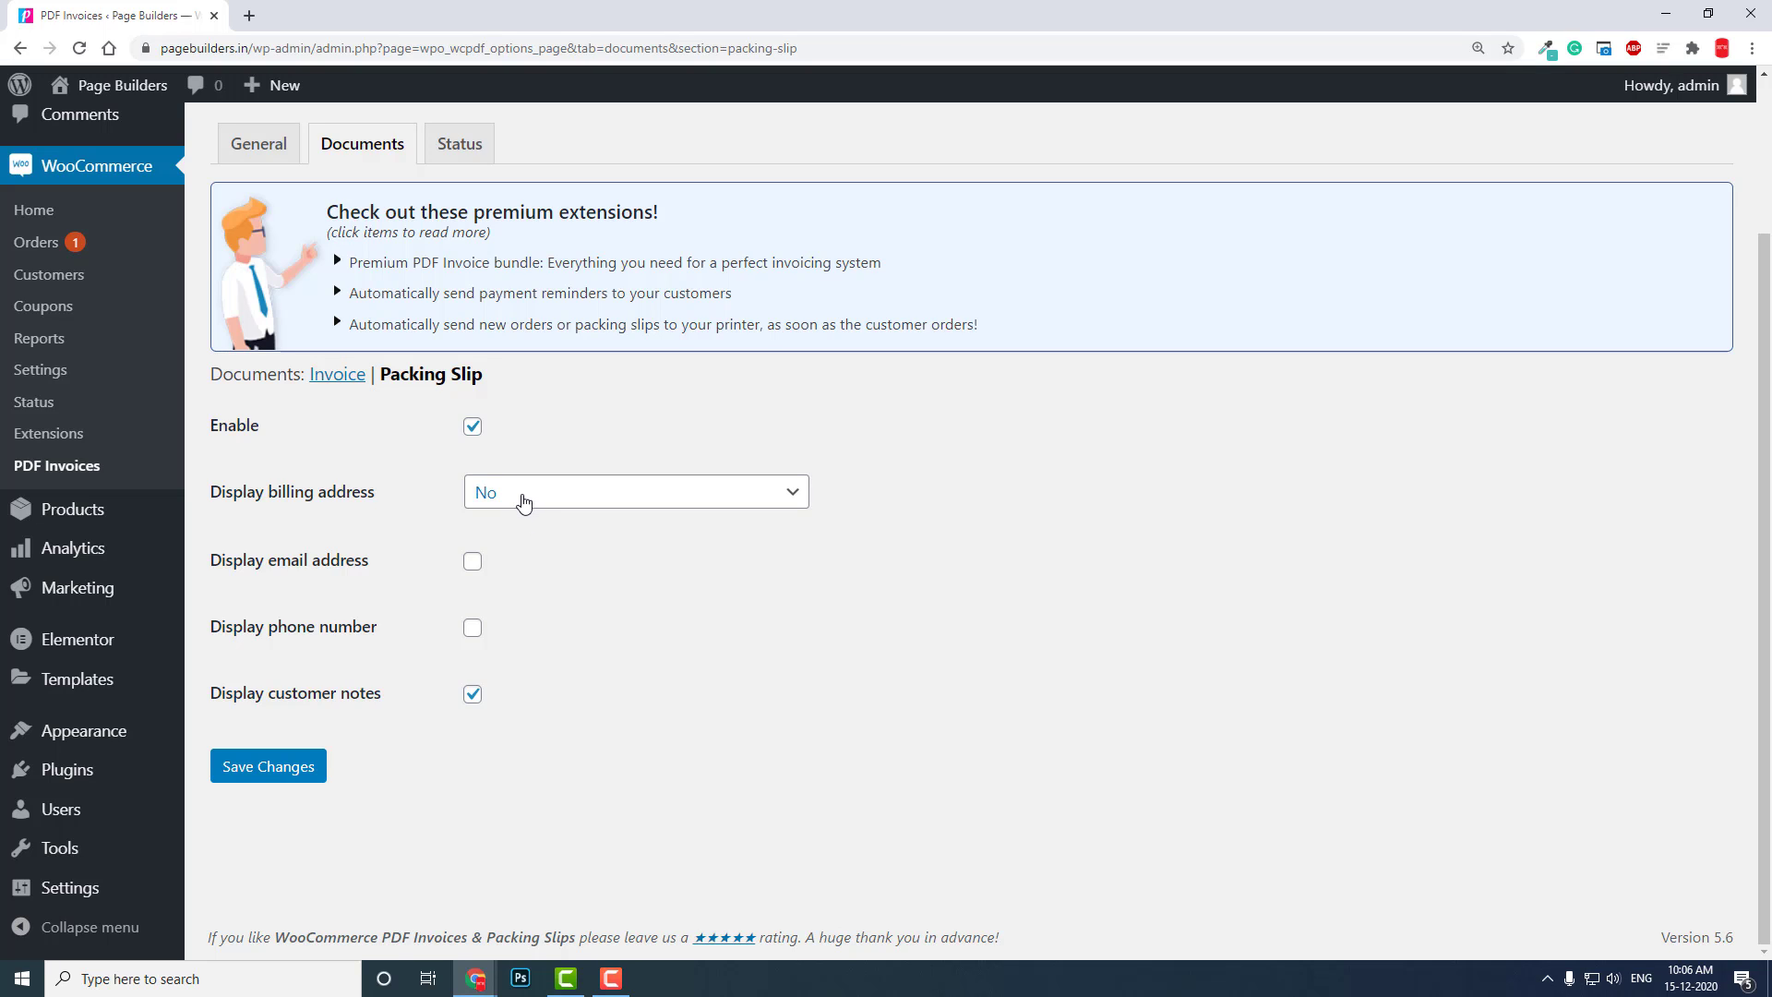
{"action": "left_click", "coordinate": [472, 627]}
{"action": "left_click", "coordinate": [472, 565]}
{"action": "left_click", "coordinate": [550, 494]}
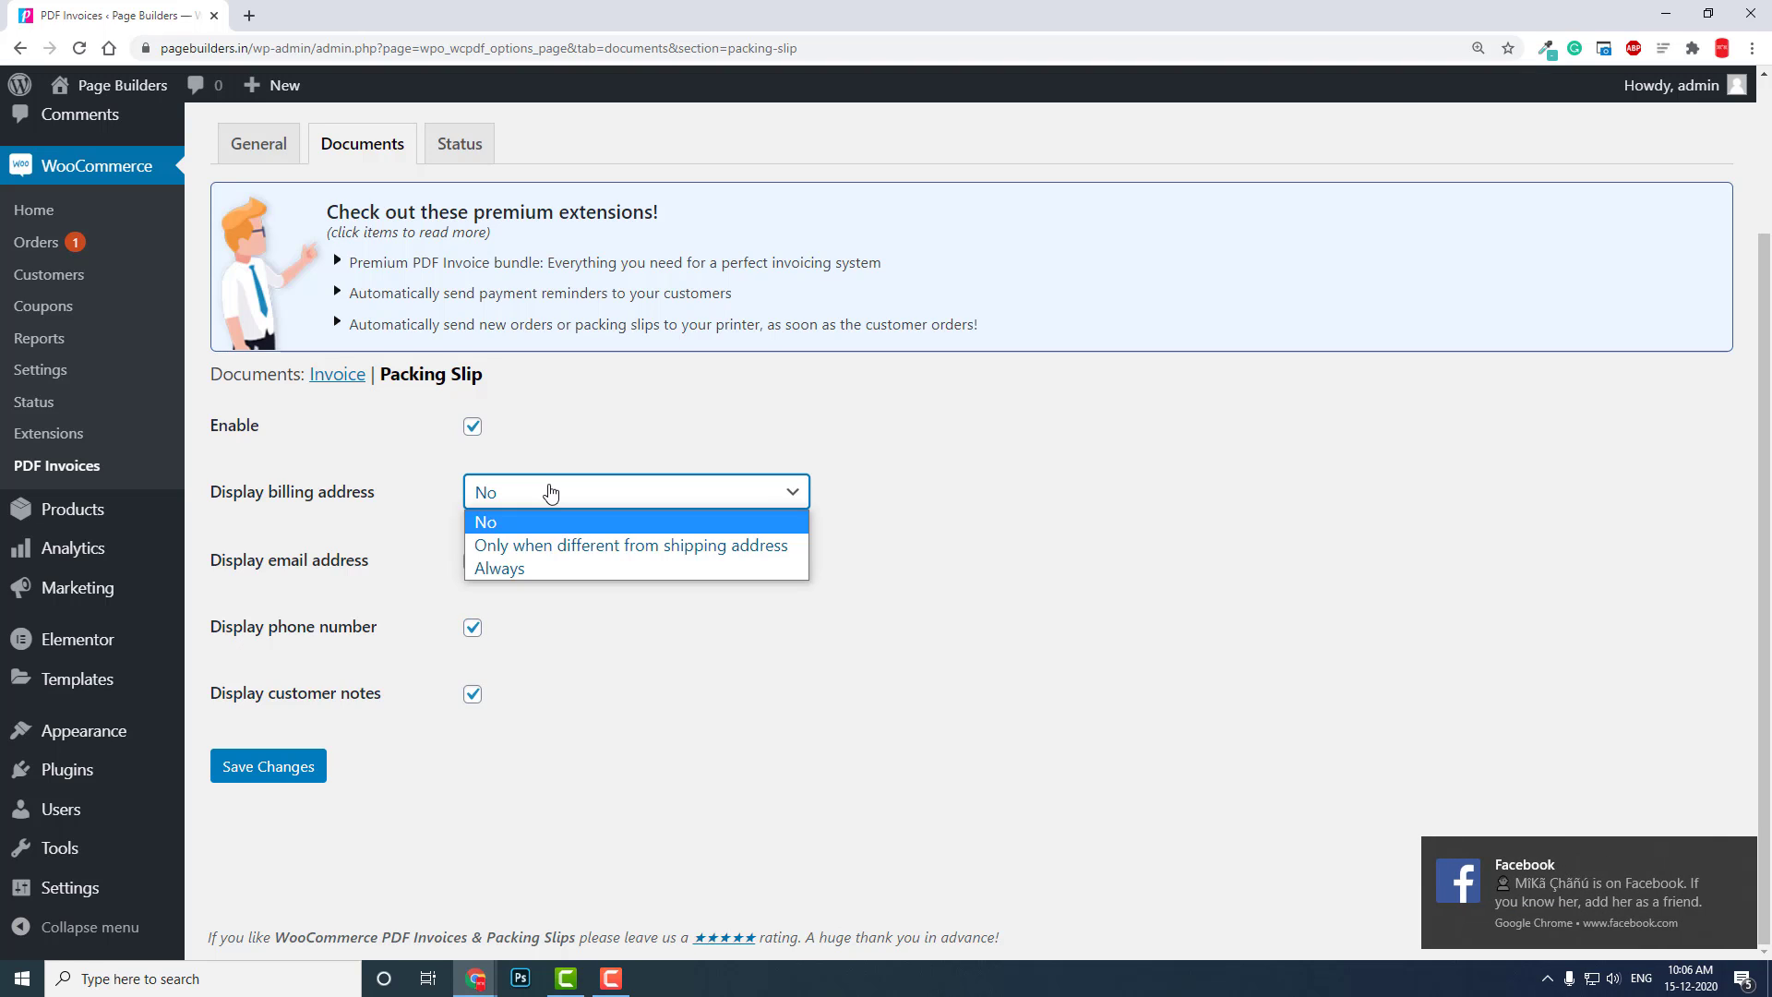
{"action": "left_click", "coordinate": [554, 568]}
{"action": "left_click", "coordinate": [305, 766]}
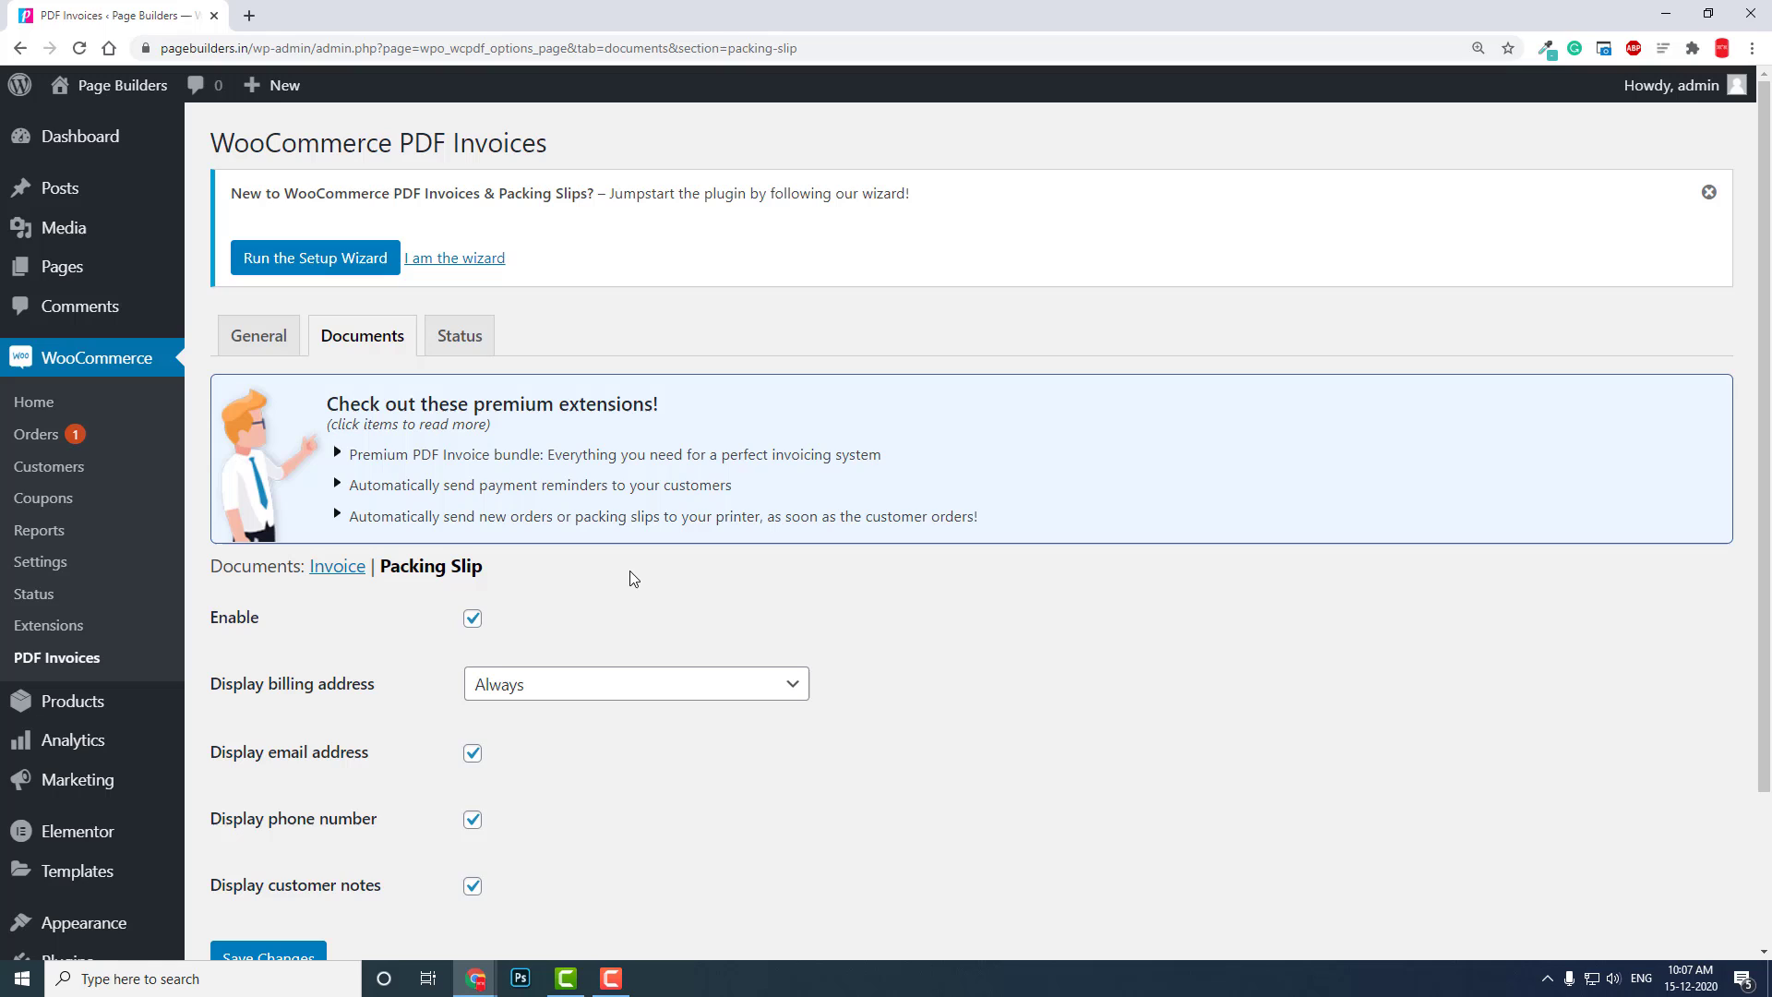
Step: View the Status tab's debug settings and System Configuration table, with debug options unticked
{"action": "left_click", "coordinate": [460, 341]}
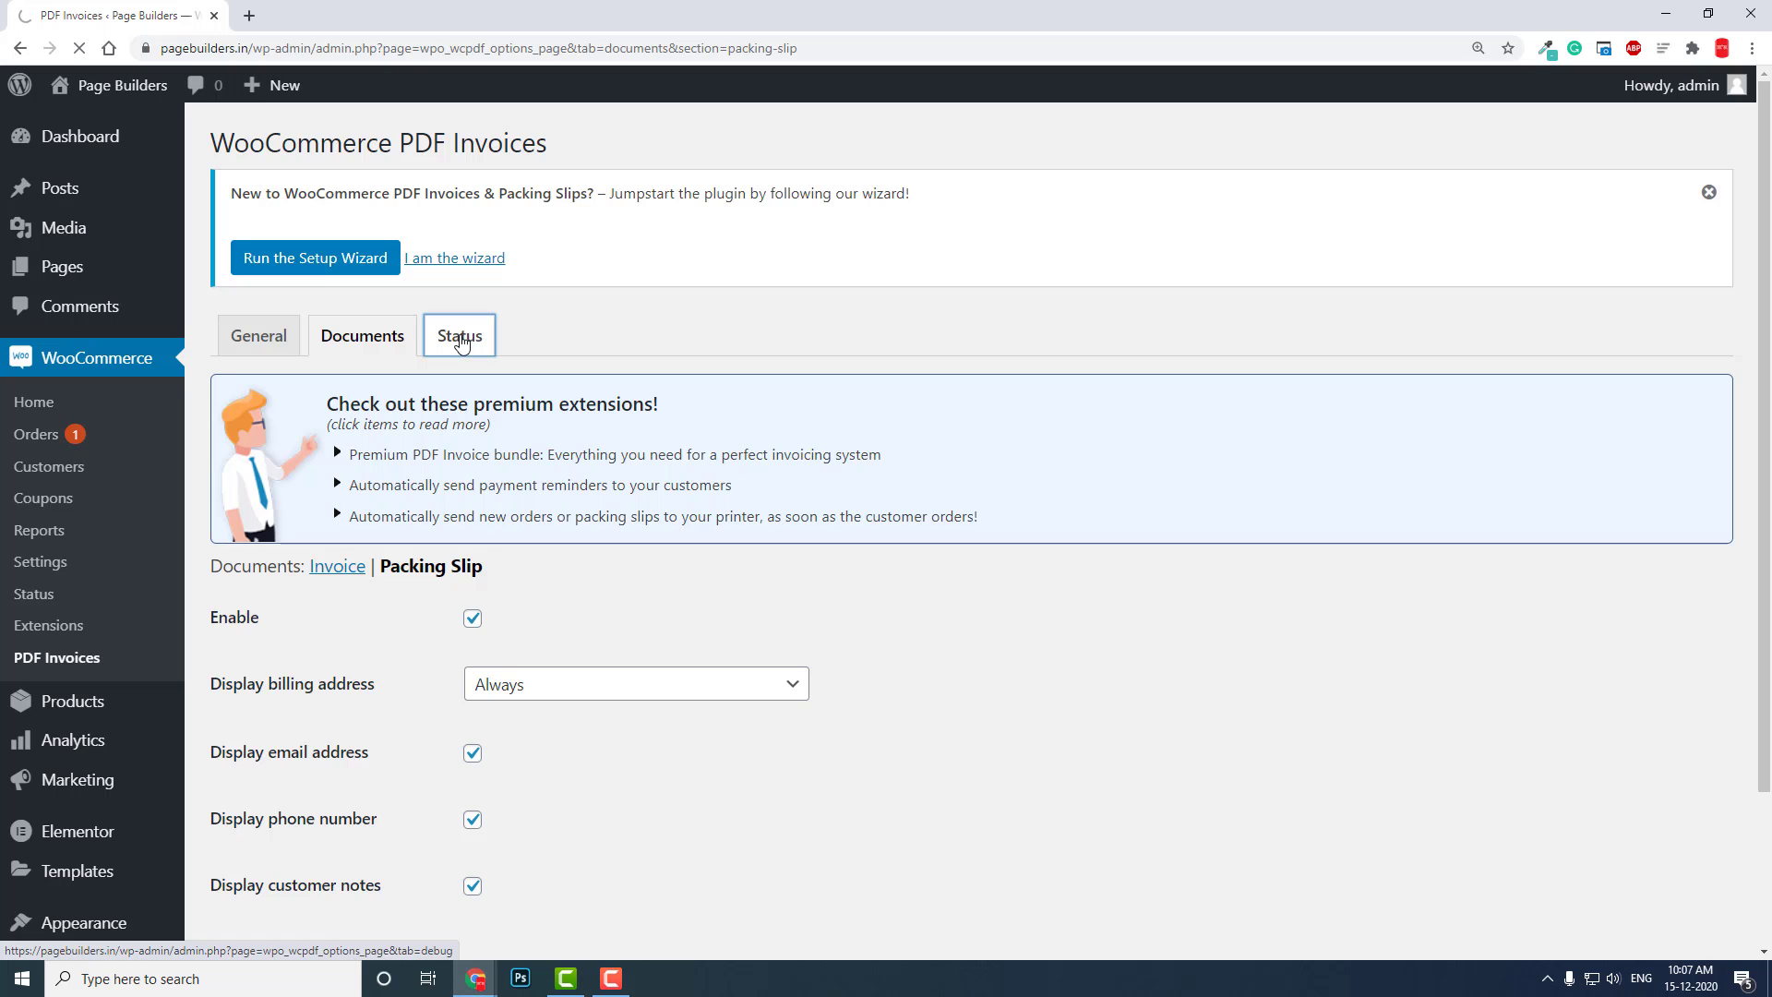
{"action": "scroll", "coordinate": [460, 341], "scroll_direction": "down", "scroll_amount": 2}
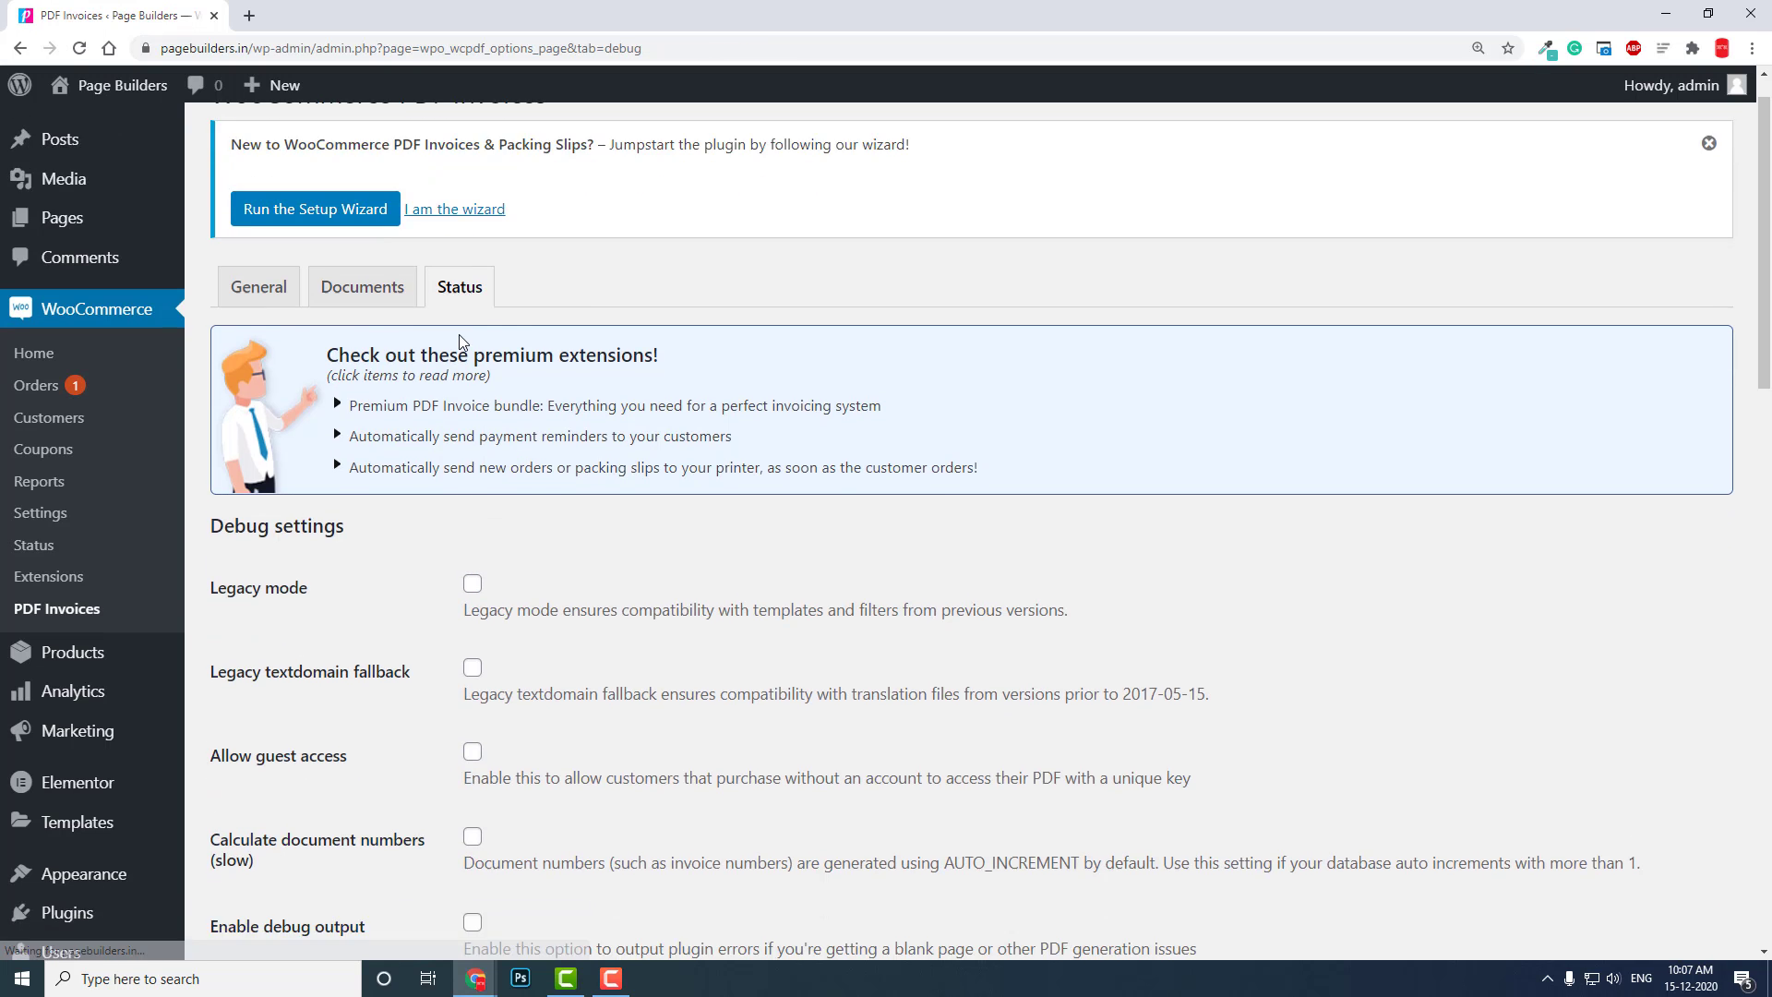
{"action": "scroll", "coordinate": [461, 341], "scroll_direction": "down", "scroll_amount": 5}
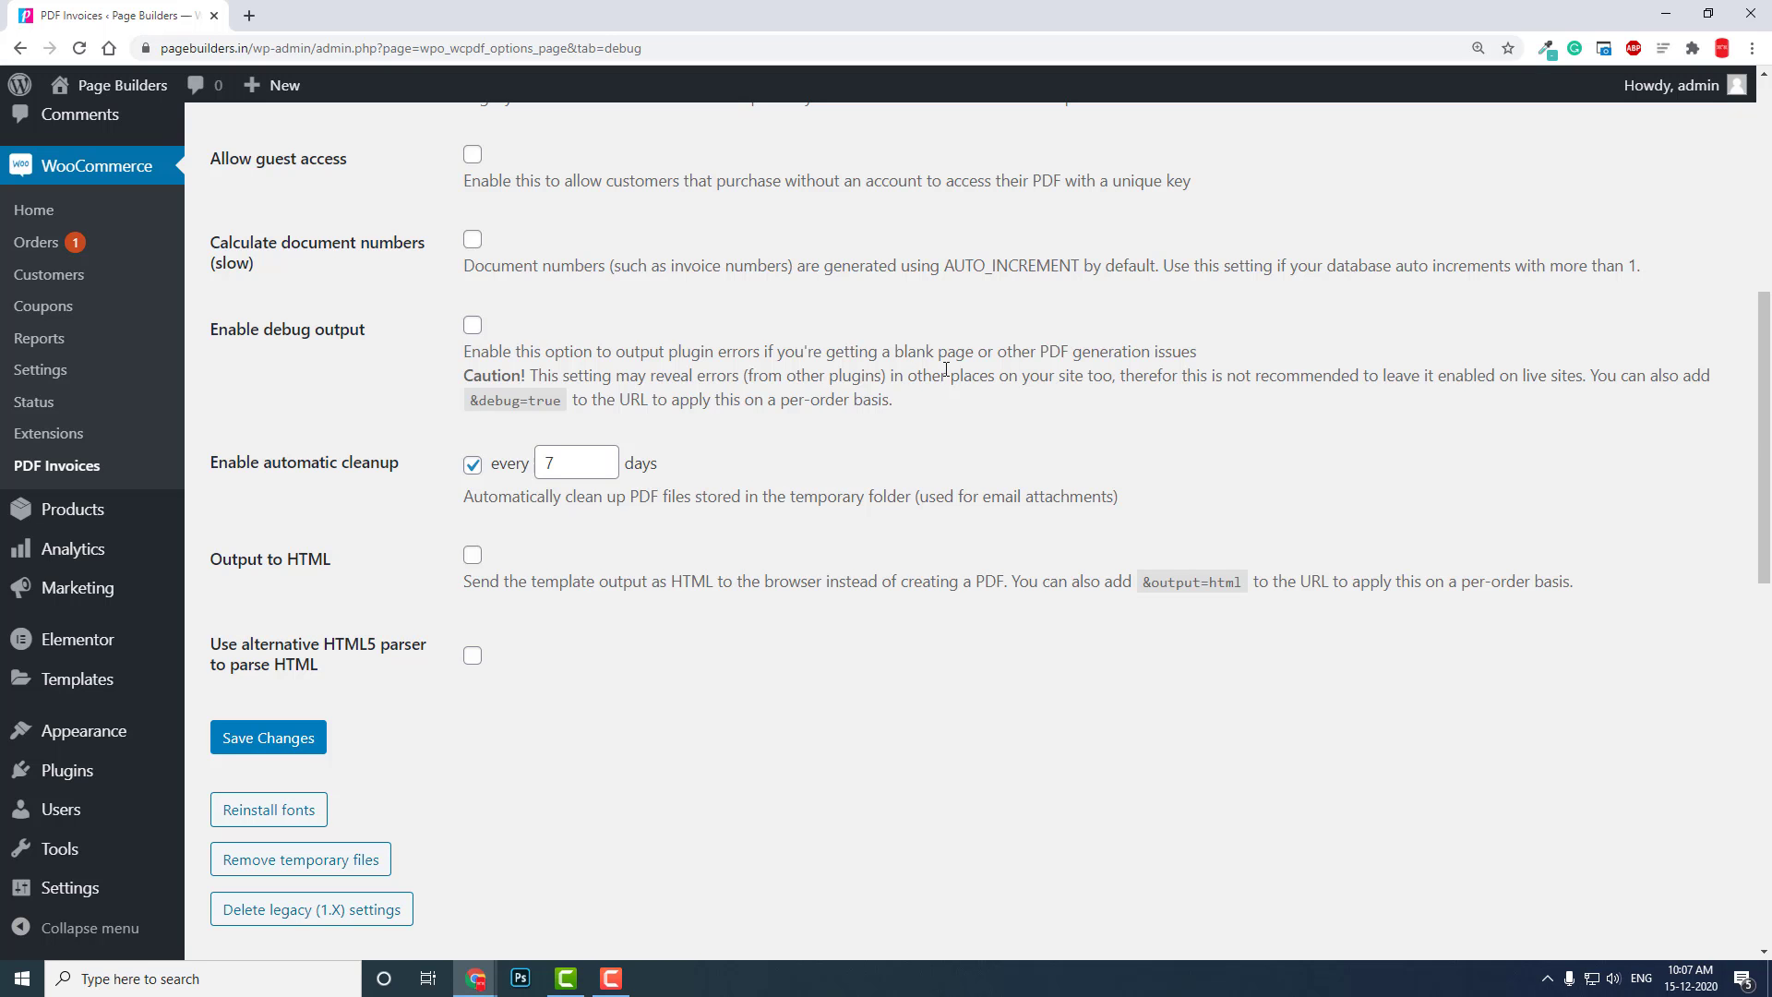
{"action": "scroll", "coordinate": [946, 369], "scroll_direction": "down", "scroll_amount": 5}
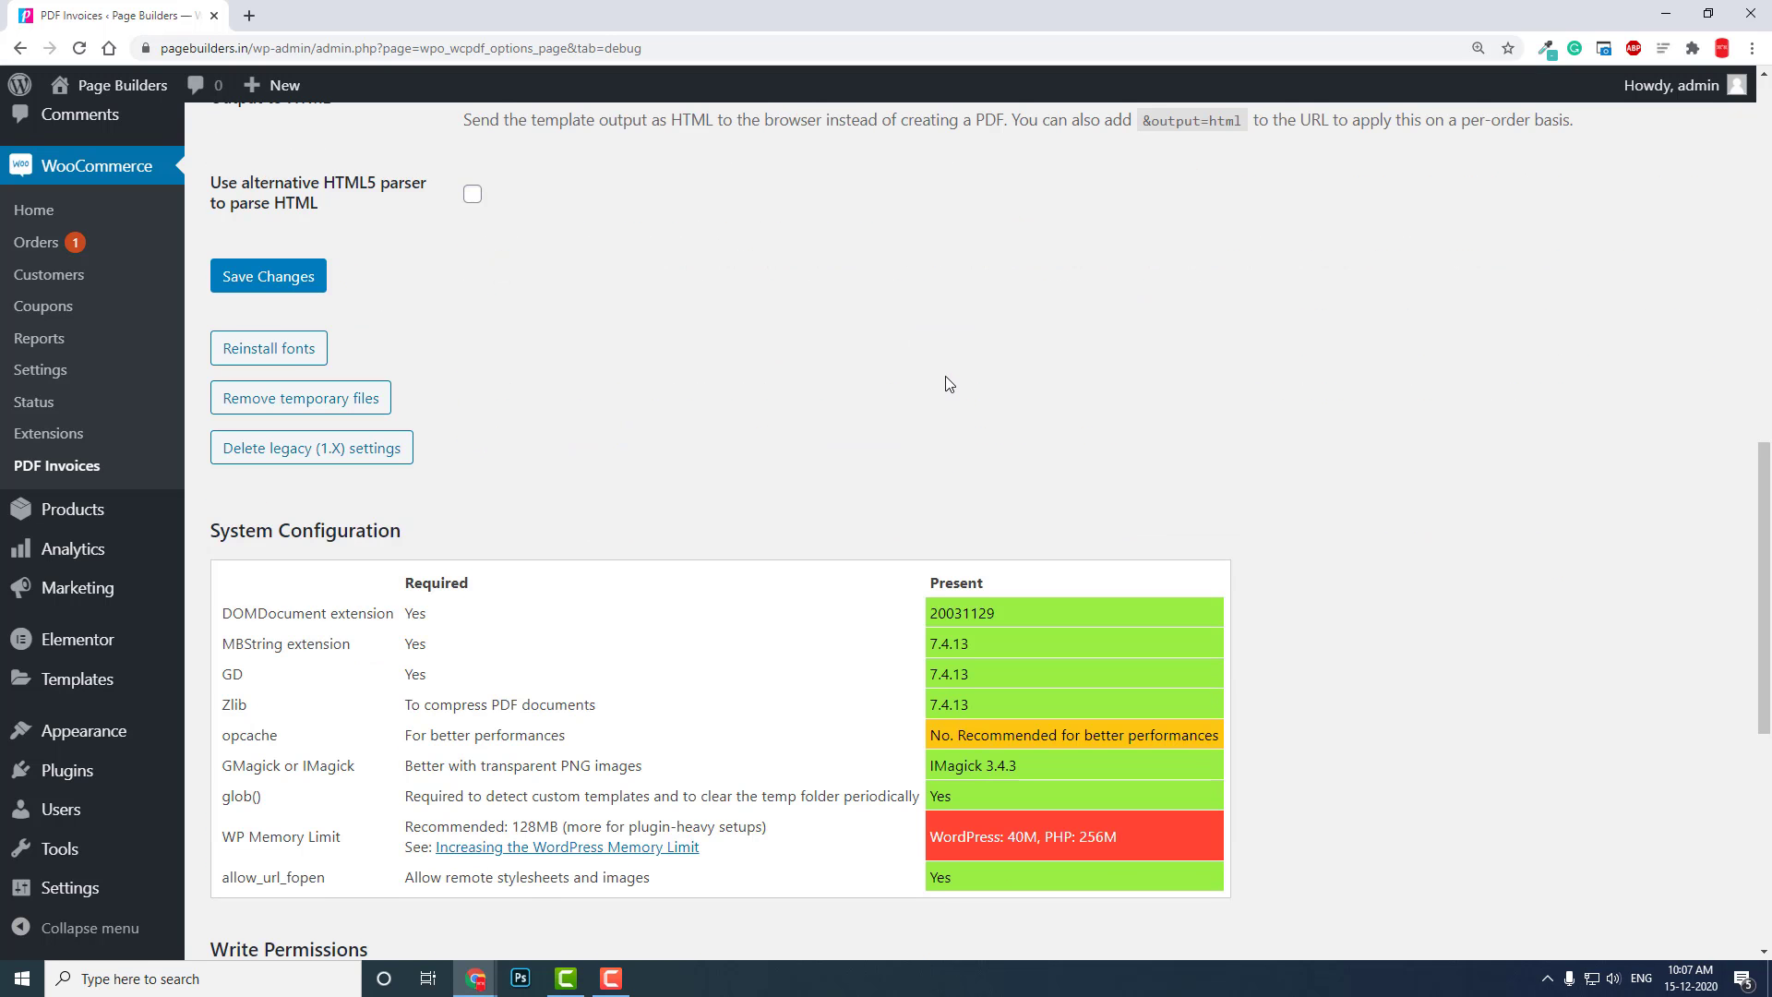
{"action": "scroll", "coordinate": [948, 383], "scroll_direction": "up", "scroll_amount": 12}
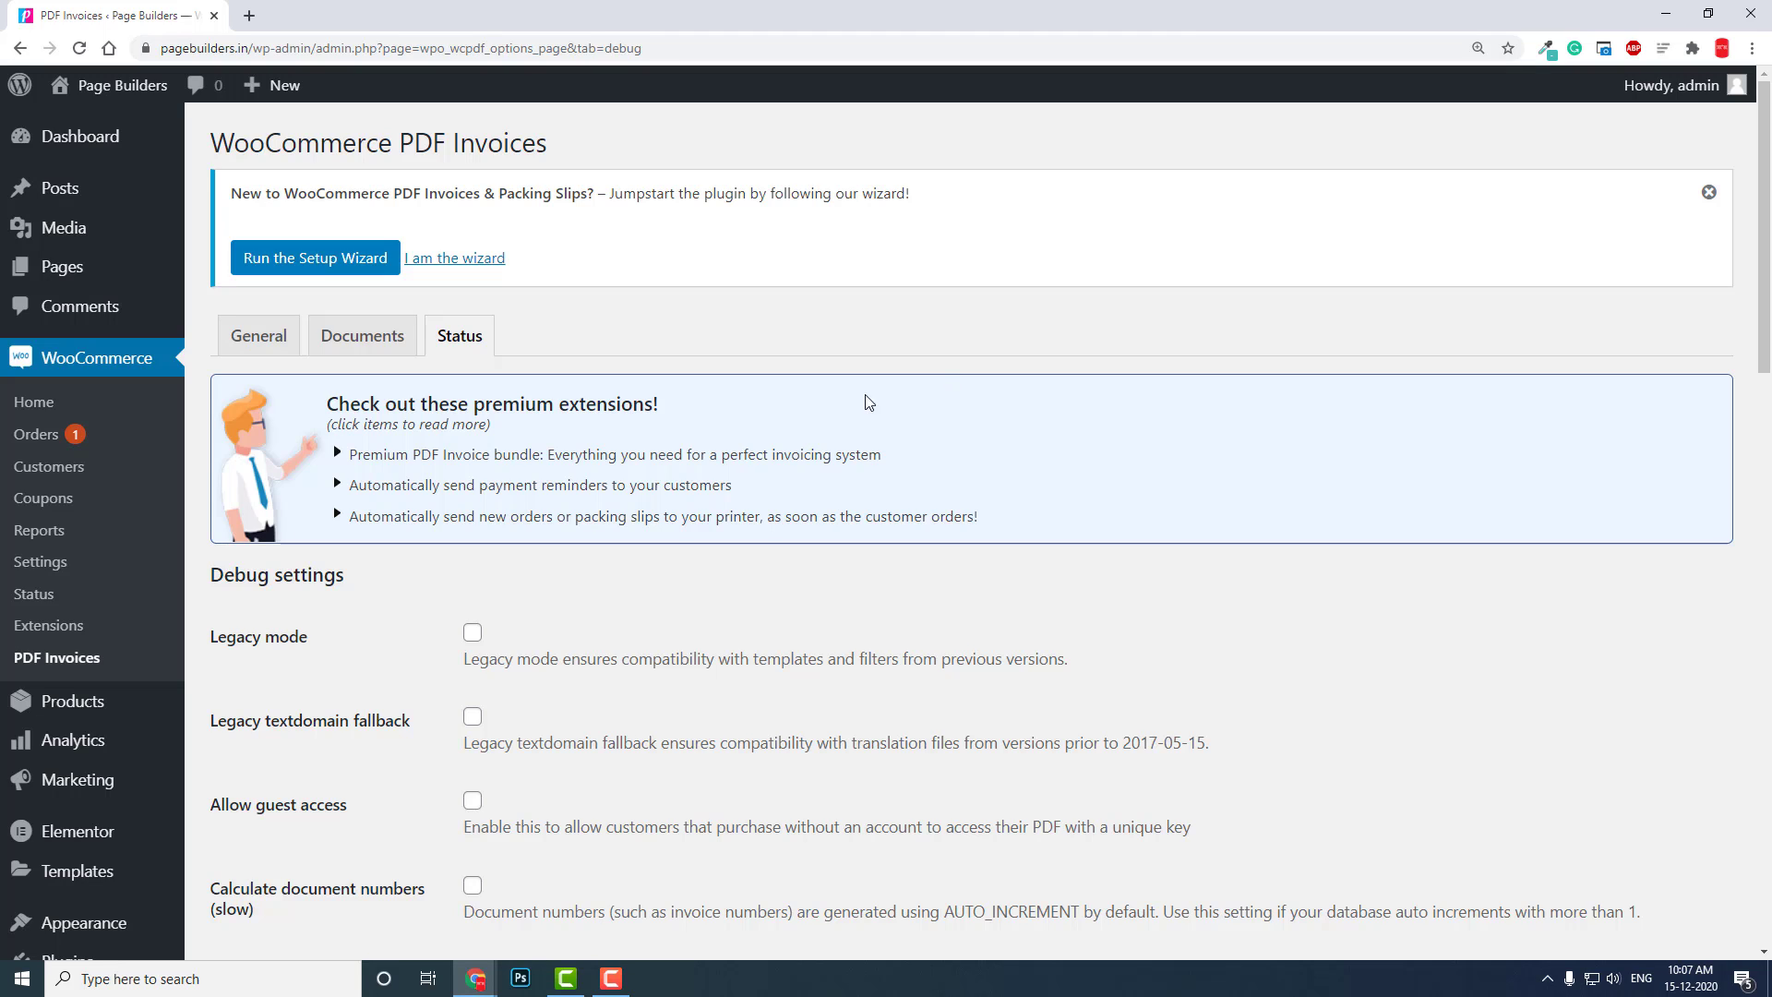
Step: Go back to the General tab and look over the PasteMedia logo, shop name and address
{"action": "left_click", "coordinate": [268, 329]}
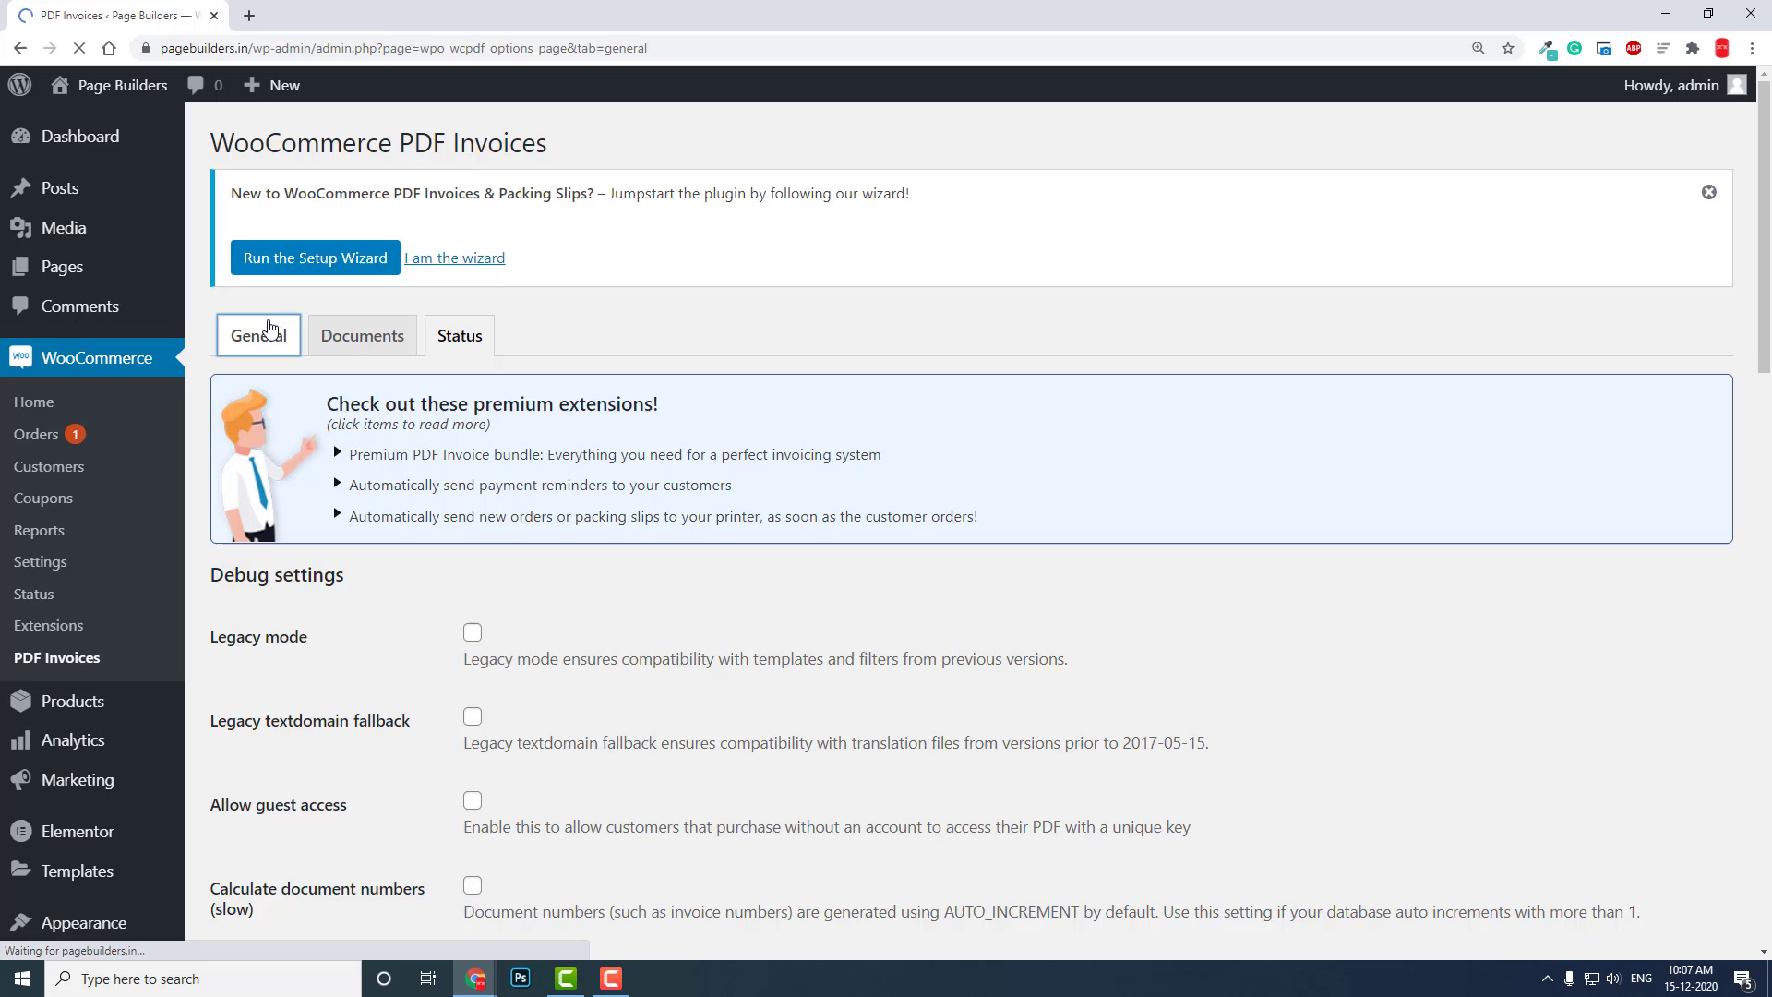
{"action": "scroll", "coordinate": [364, 360], "scroll_direction": "down", "scroll_amount": 6}
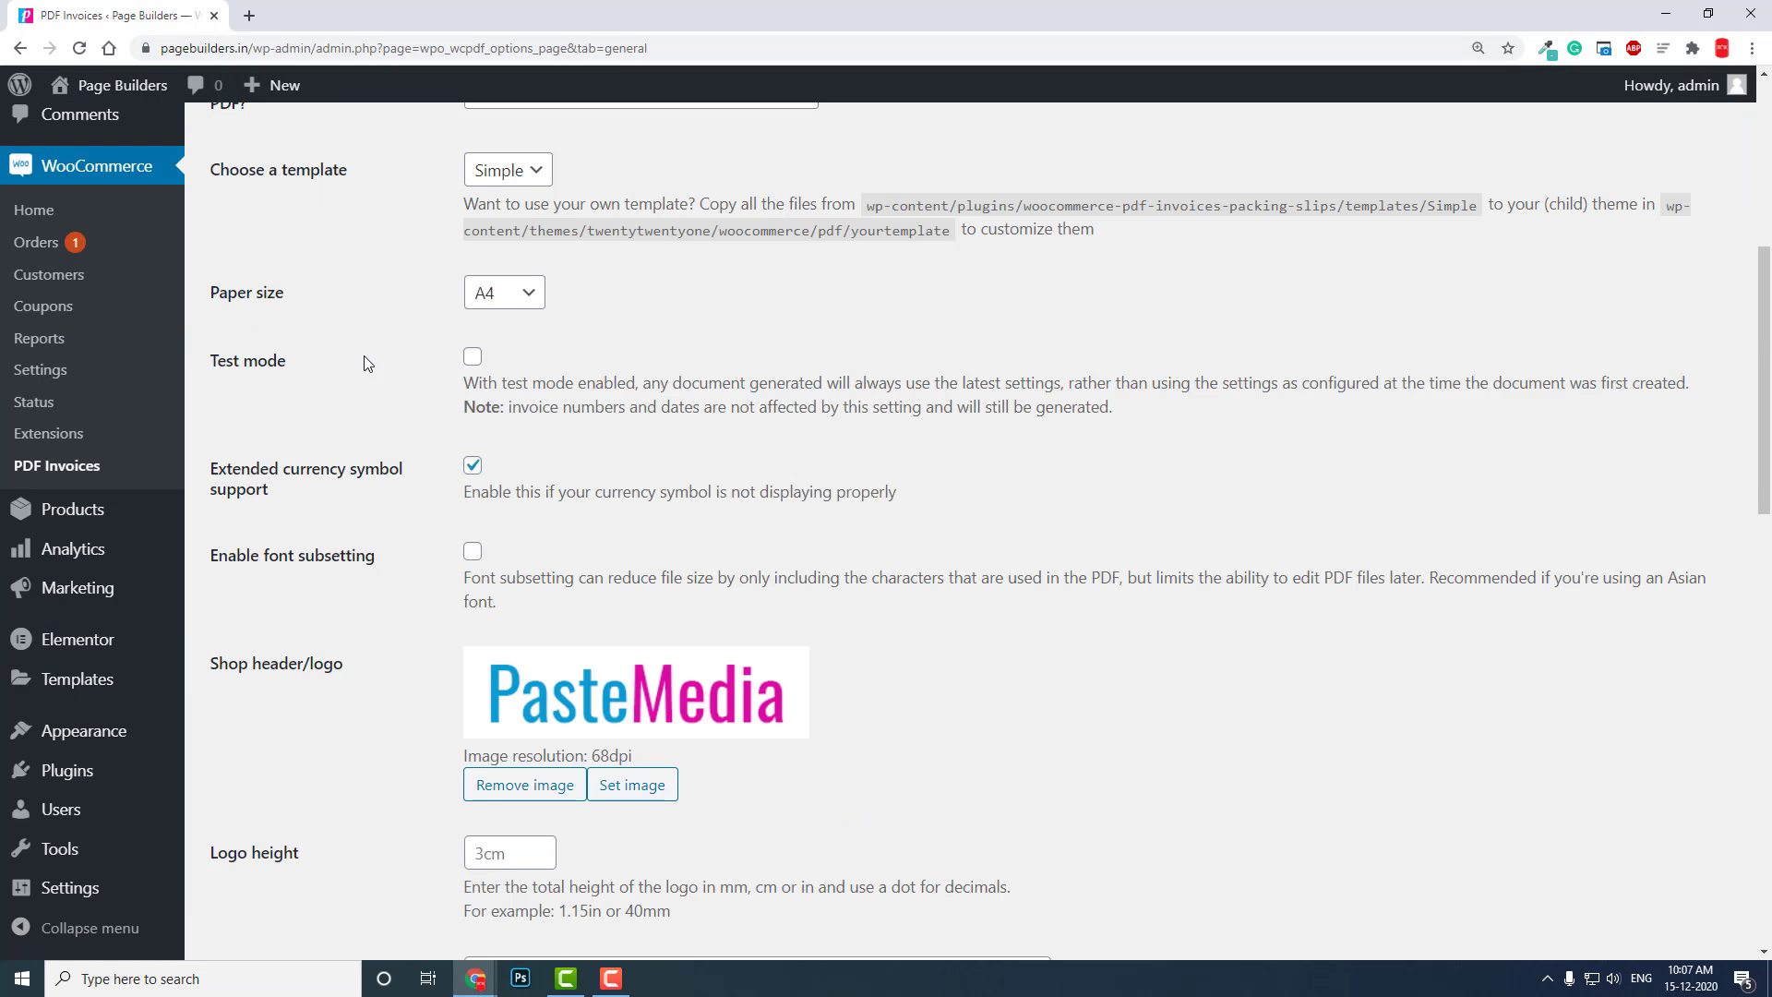
{"action": "scroll", "coordinate": [368, 363], "scroll_direction": "down", "scroll_amount": 3}
{"action": "scroll", "coordinate": [363, 357], "scroll_direction": "down", "scroll_amount": 4}
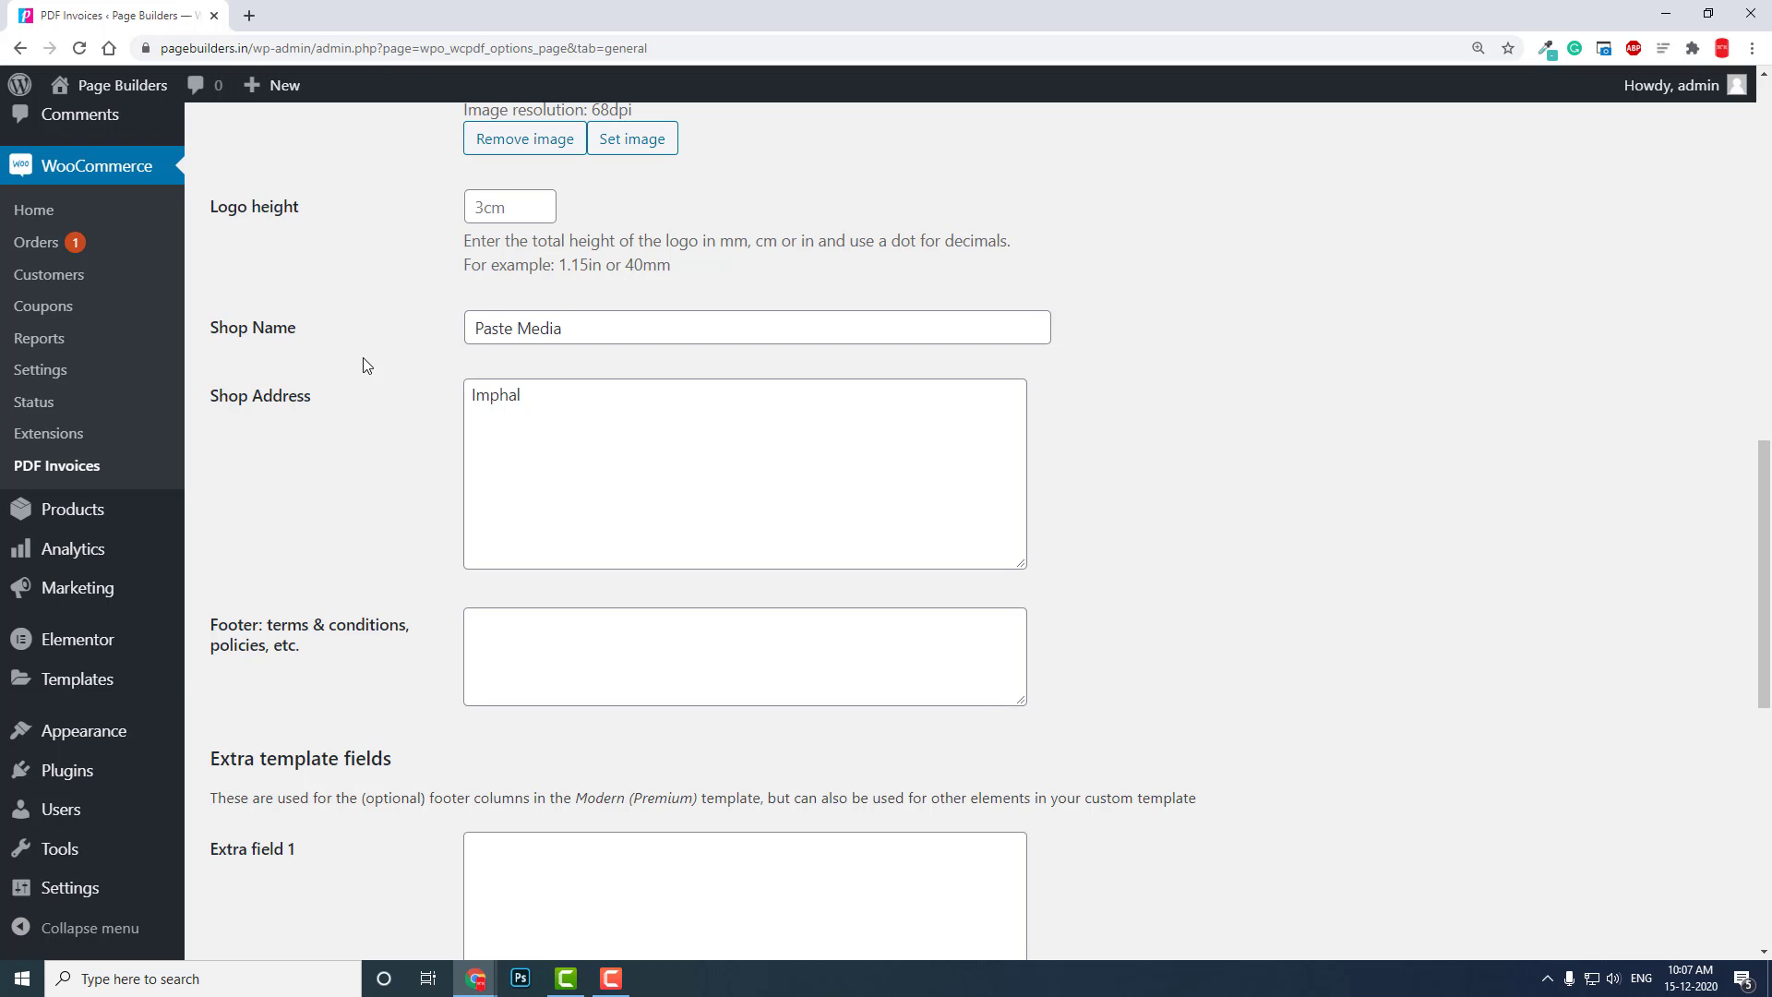
{"action": "scroll", "coordinate": [363, 358], "scroll_direction": "up", "scroll_amount": 9}
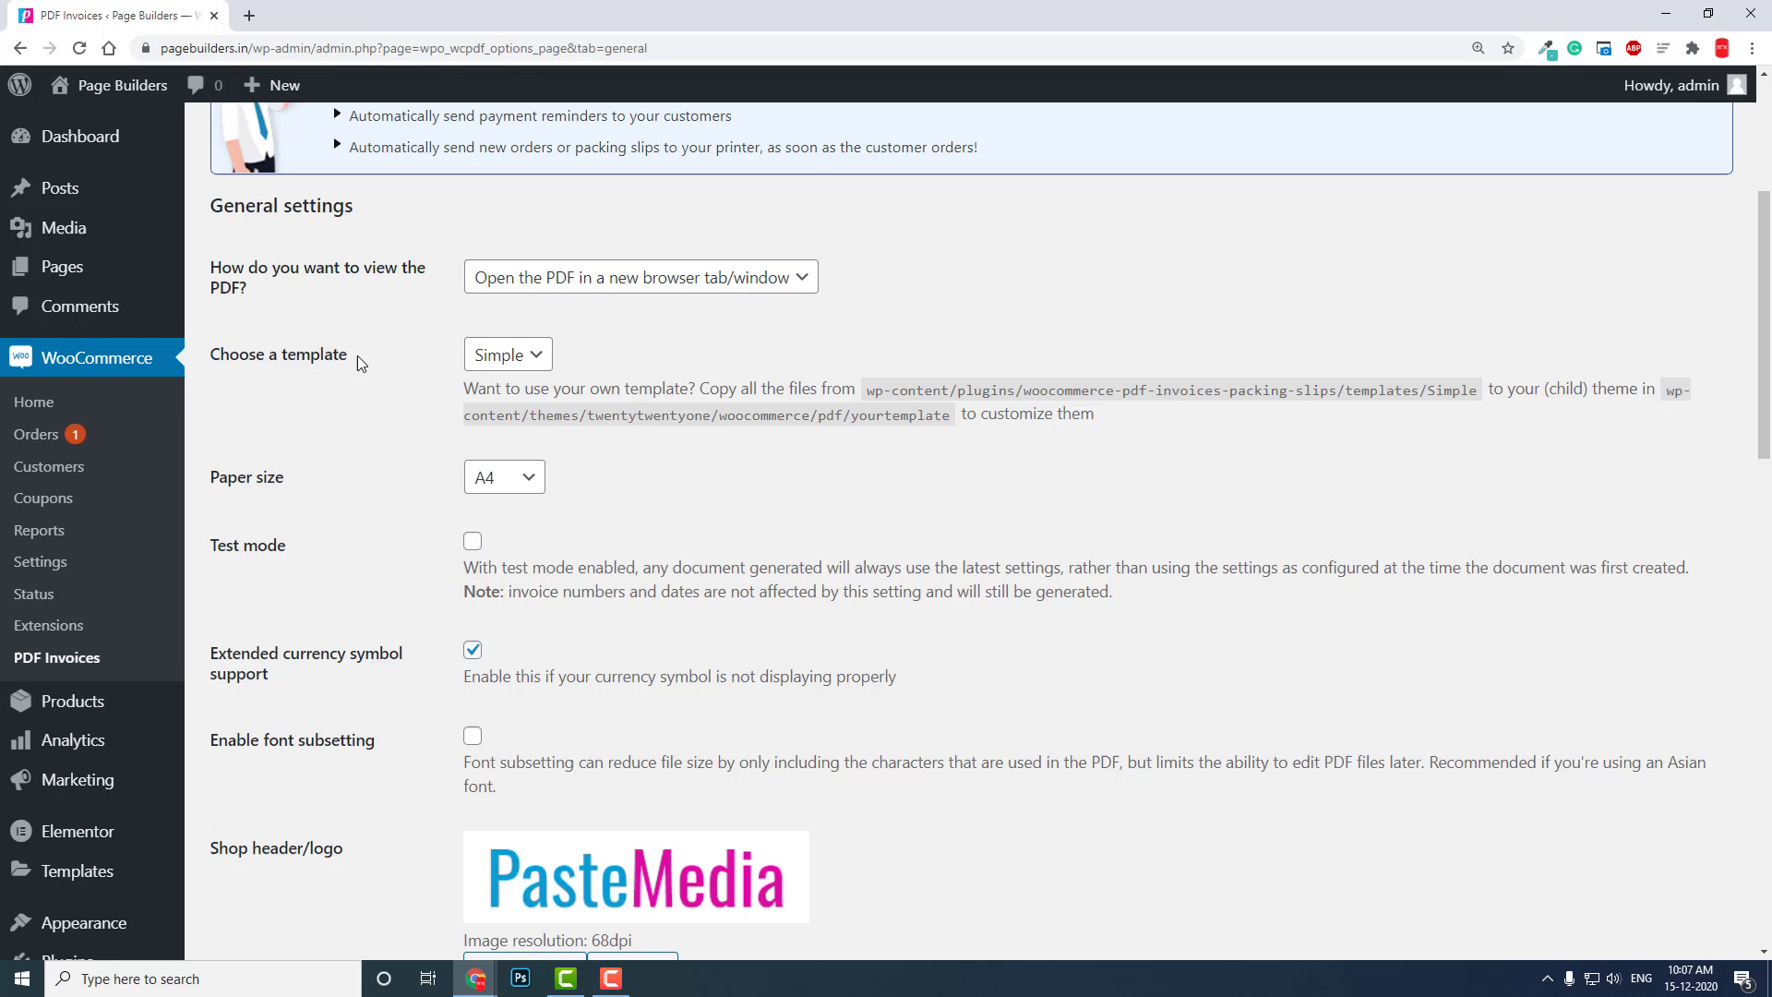
{"action": "scroll", "coordinate": [363, 362], "scroll_direction": "down", "scroll_amount": 5}
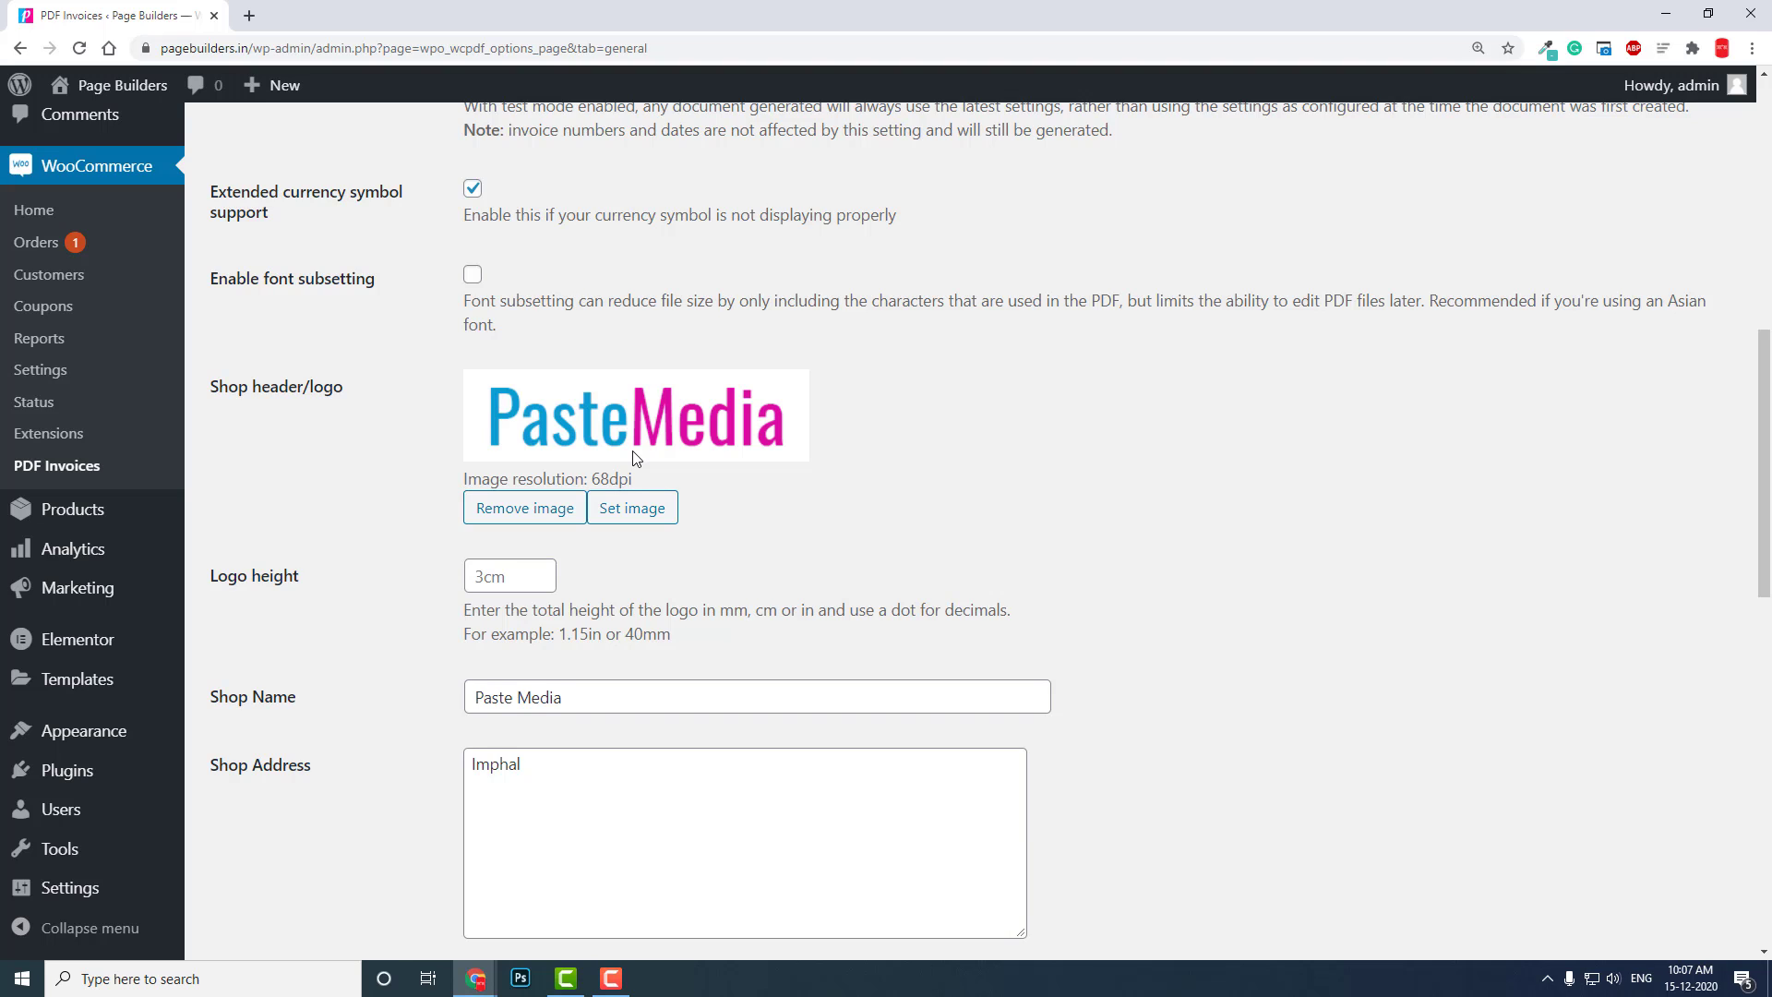
{"action": "scroll", "coordinate": [633, 456], "scroll_direction": "down", "scroll_amount": 2}
{"action": "scroll", "coordinate": [625, 502], "scroll_direction": "down", "scroll_amount": 1}
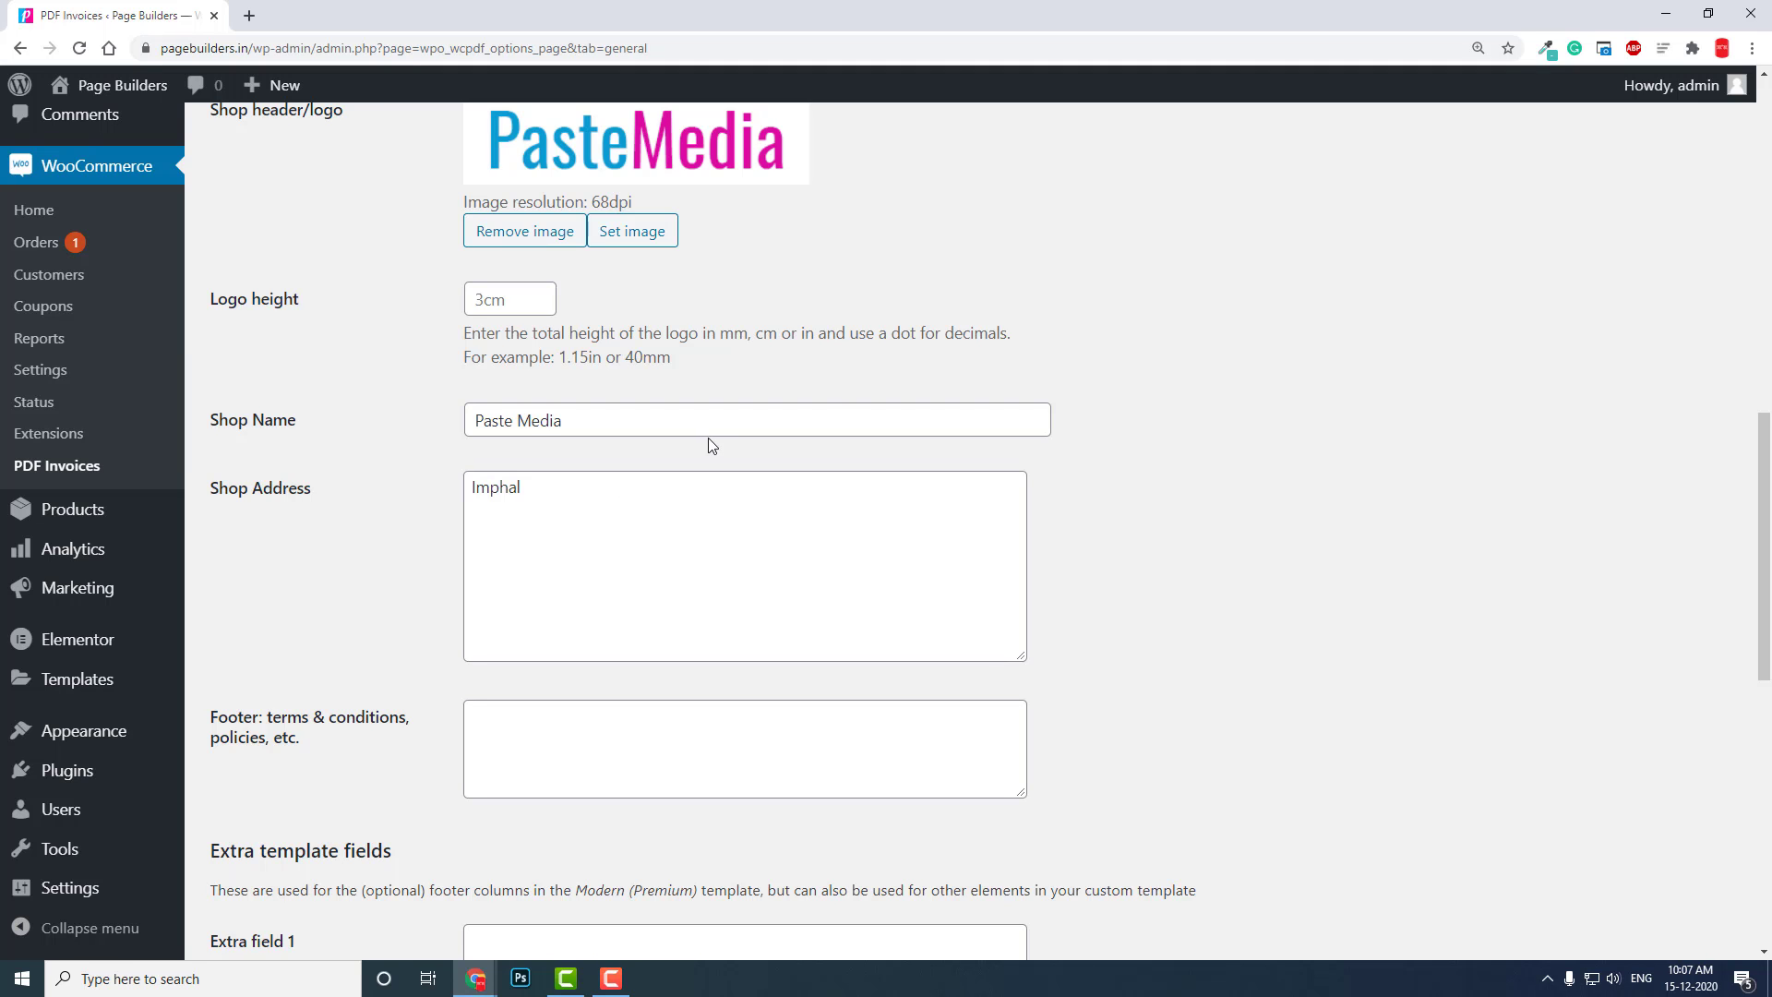
{"action": "scroll", "coordinate": [706, 438], "scroll_direction": "up", "scroll_amount": 5}
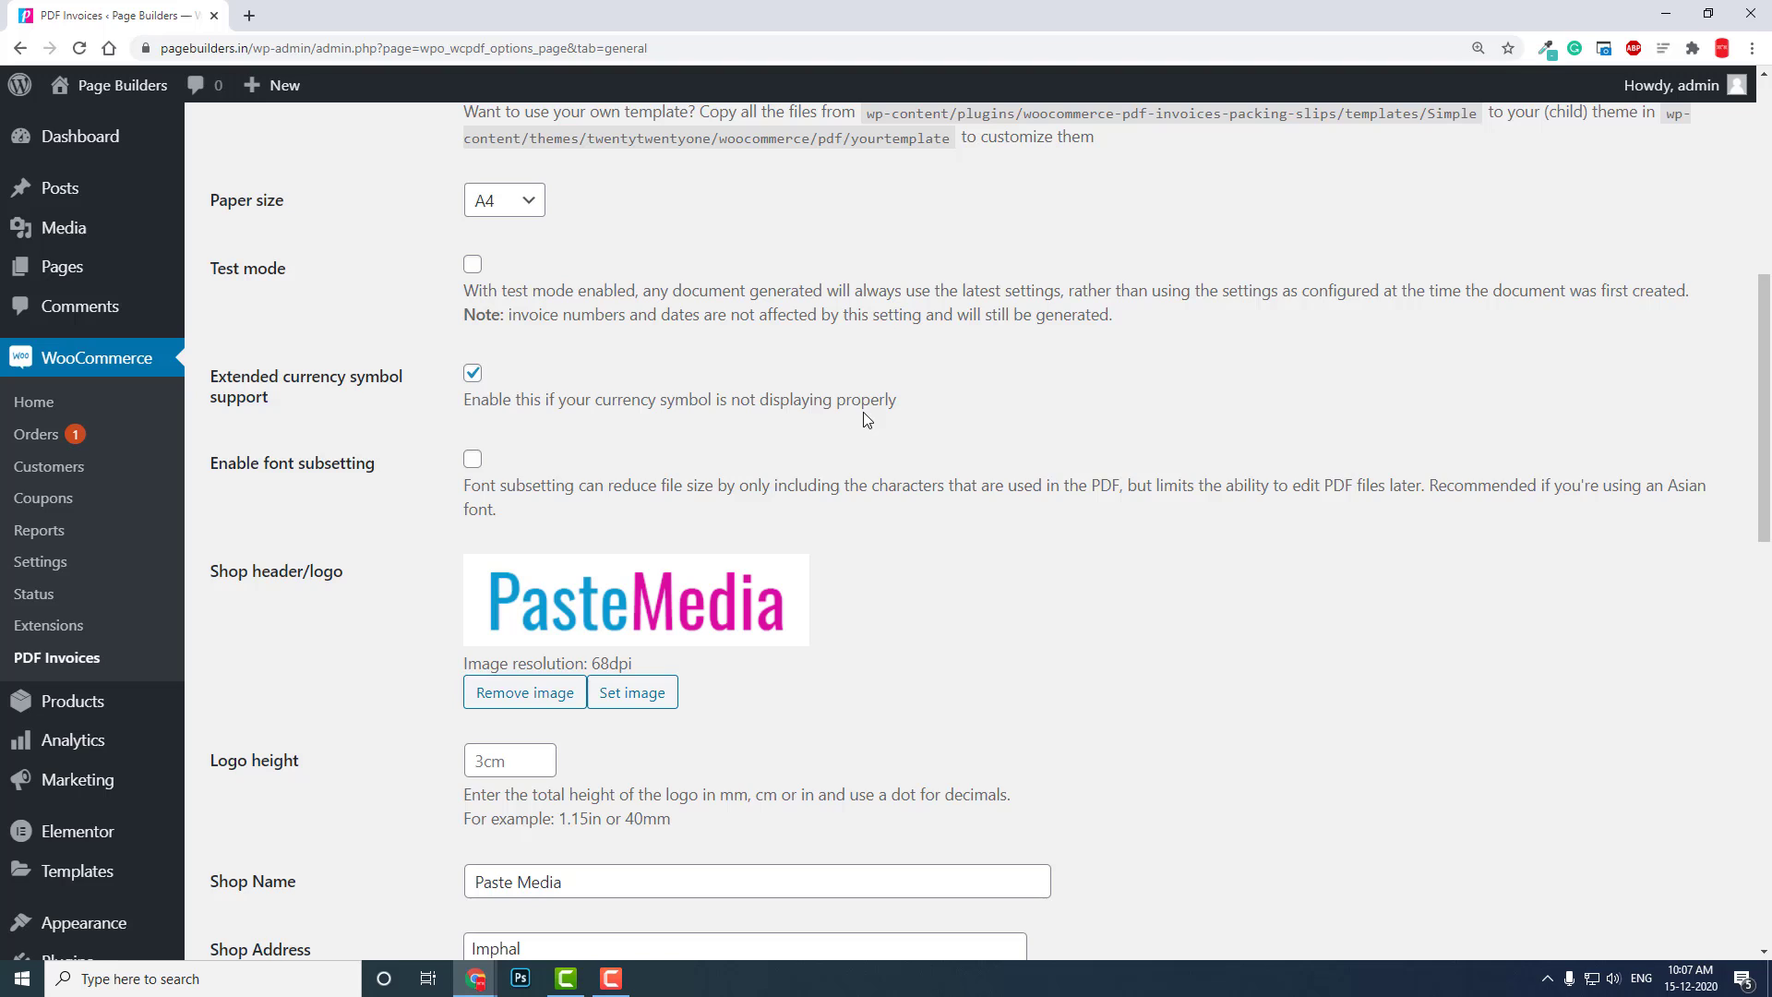
{"action": "scroll", "coordinate": [865, 420], "scroll_direction": "down", "scroll_amount": 3}
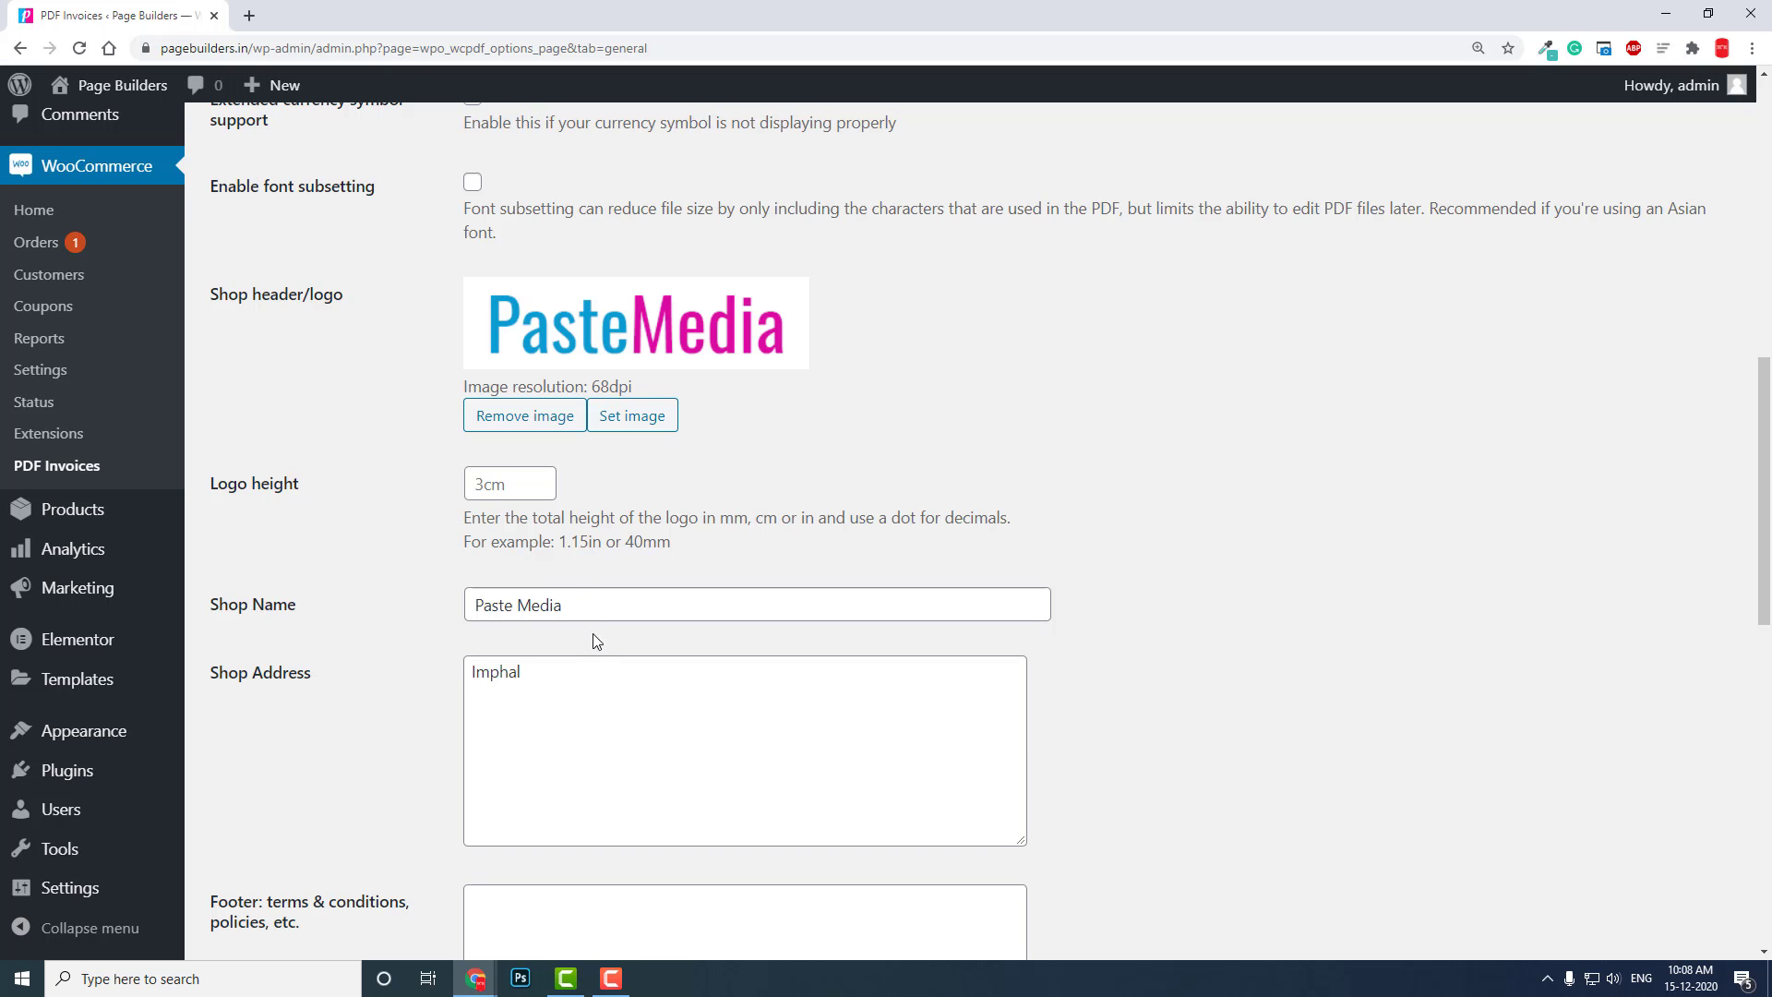
{"action": "scroll", "coordinate": [646, 646], "scroll_direction": "up", "scroll_amount": 9}
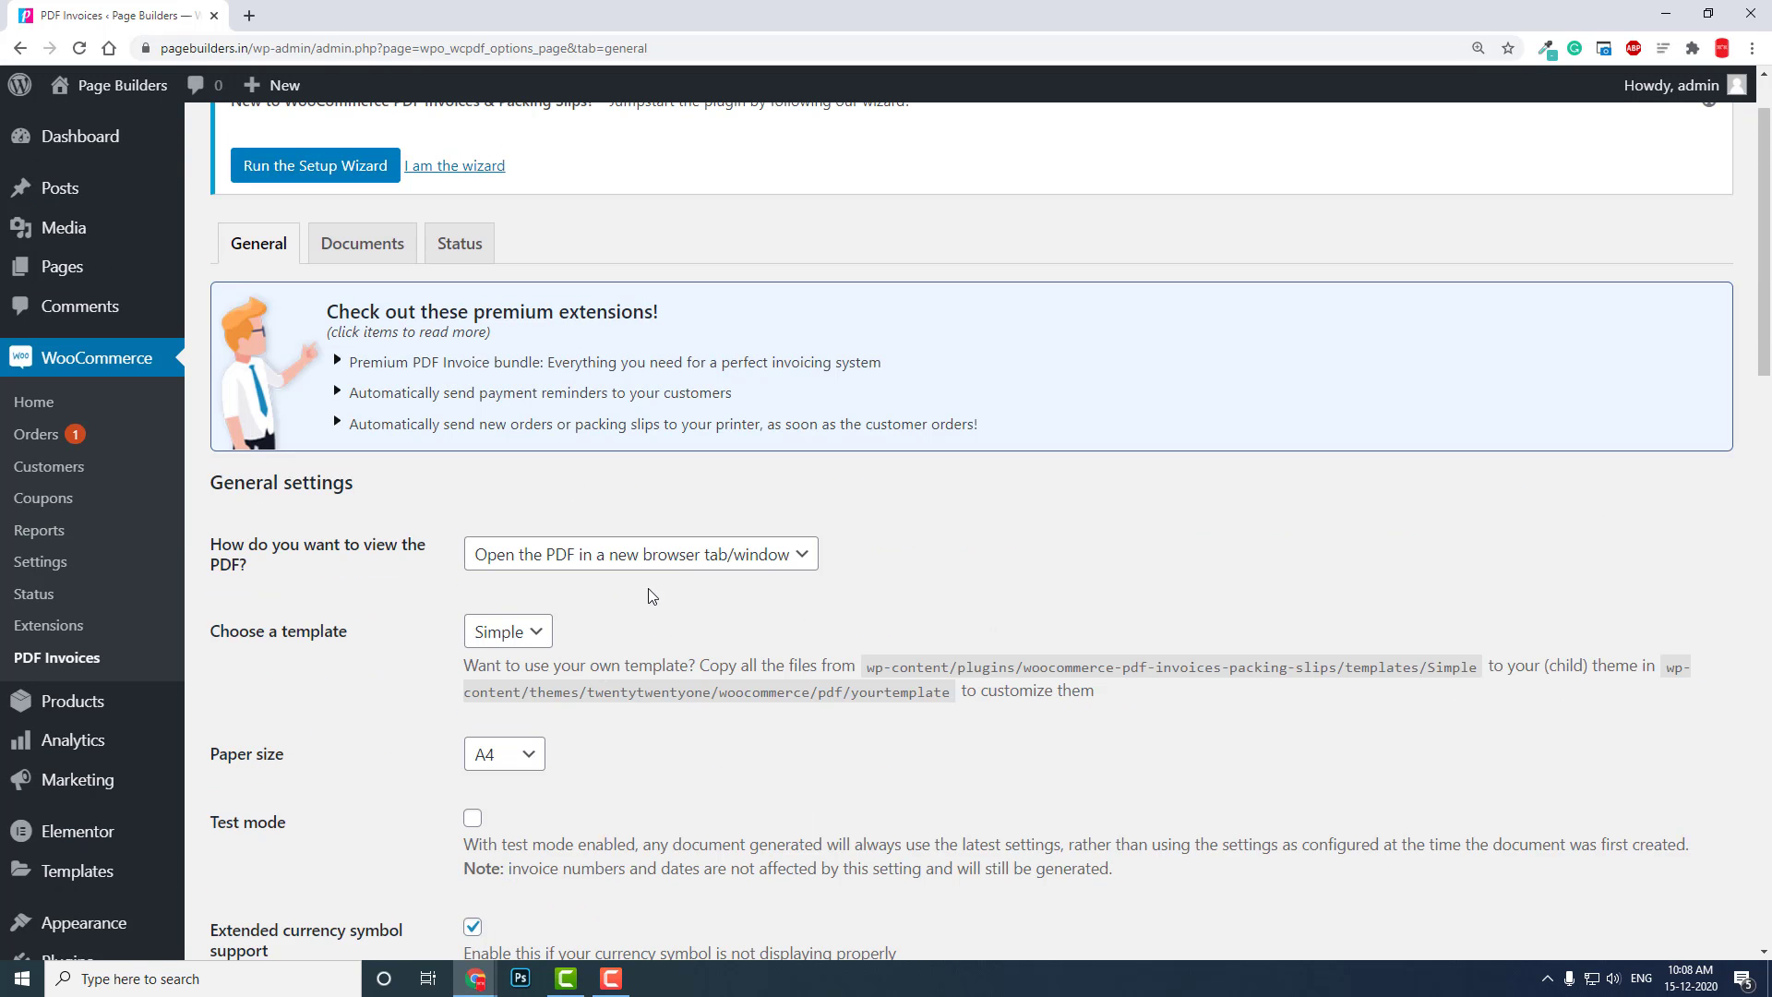
{"action": "scroll", "coordinate": [628, 563], "scroll_direction": "up", "scroll_amount": 1}
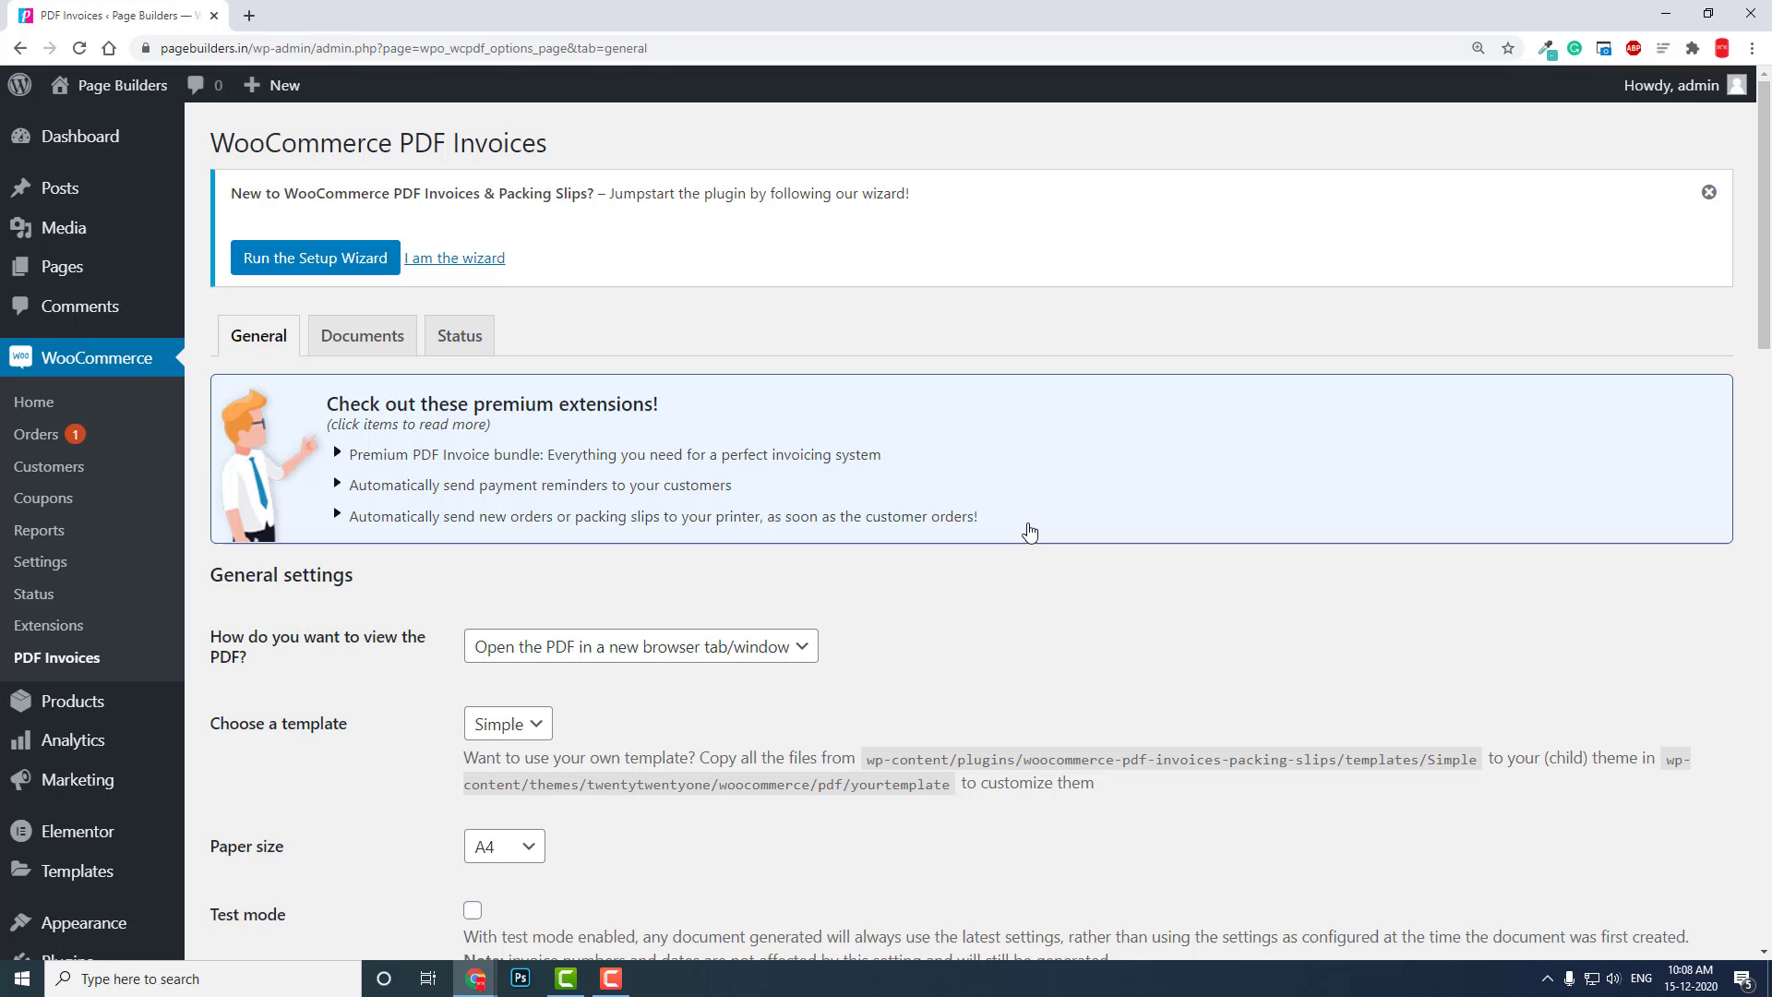